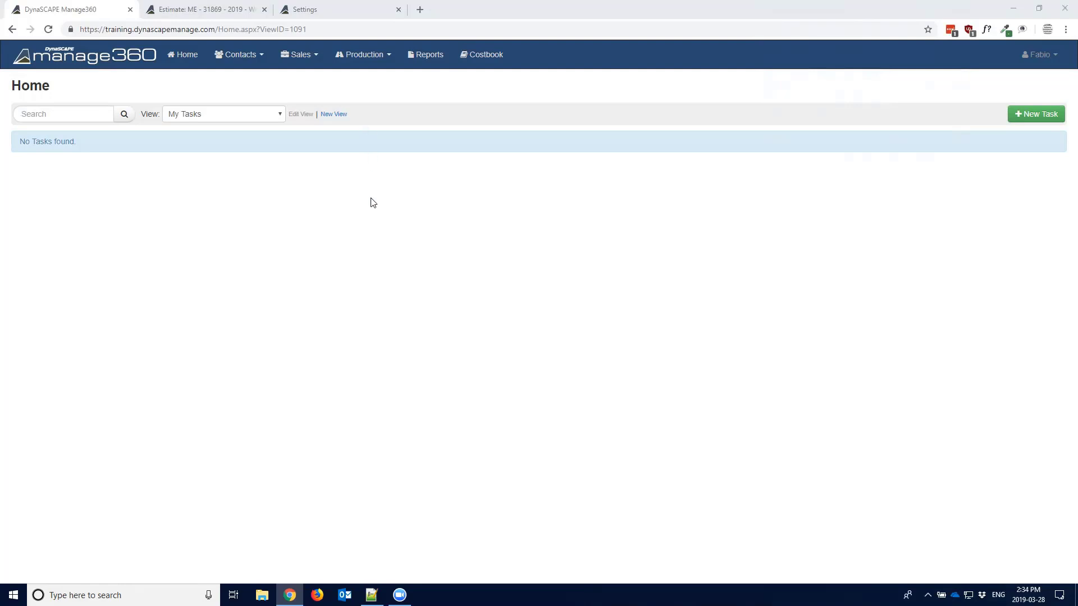
- Open the 2019 patio and planting beds construction estimate and bring up its proposal settings
click(298, 55)
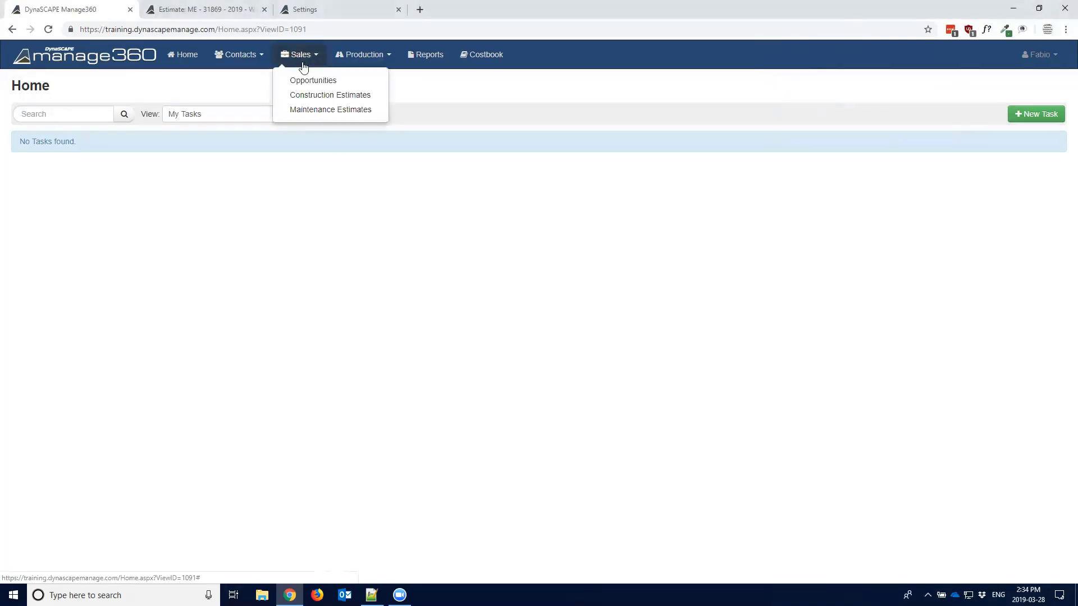
click(313, 99)
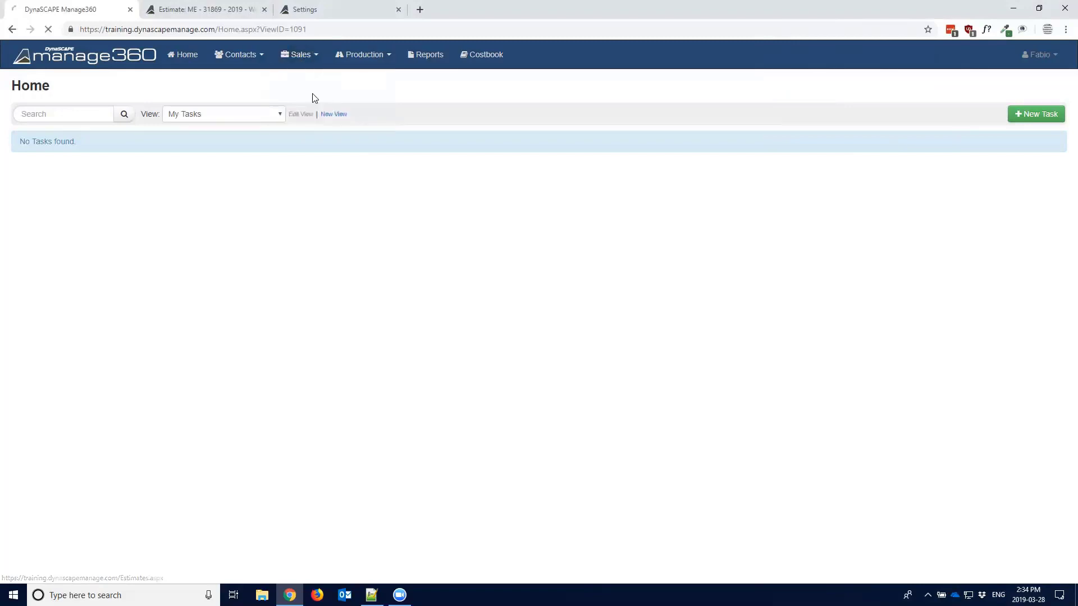
click(107, 176)
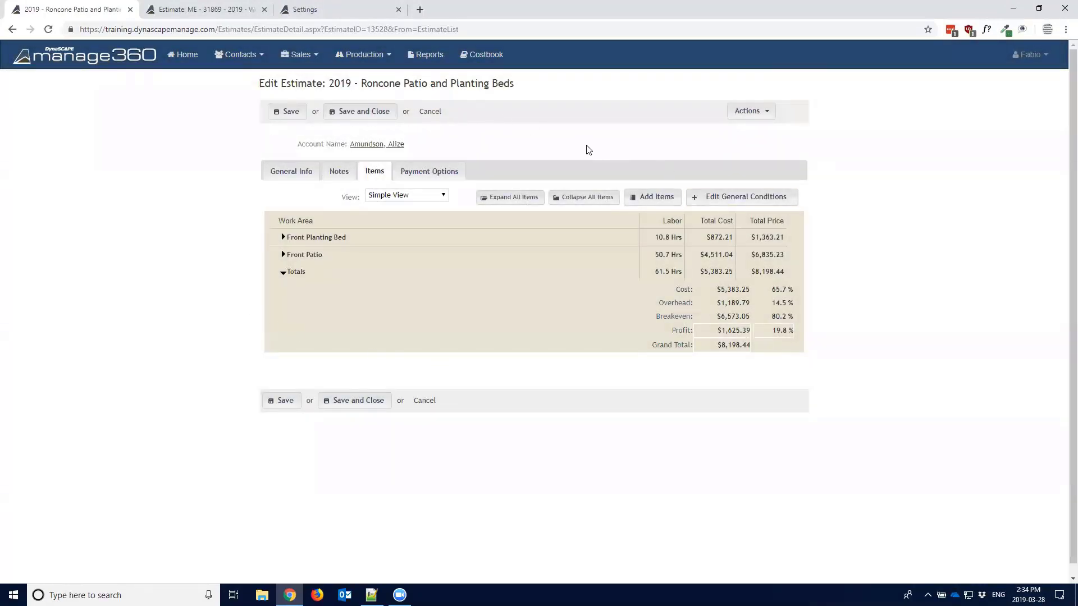
click(763, 113)
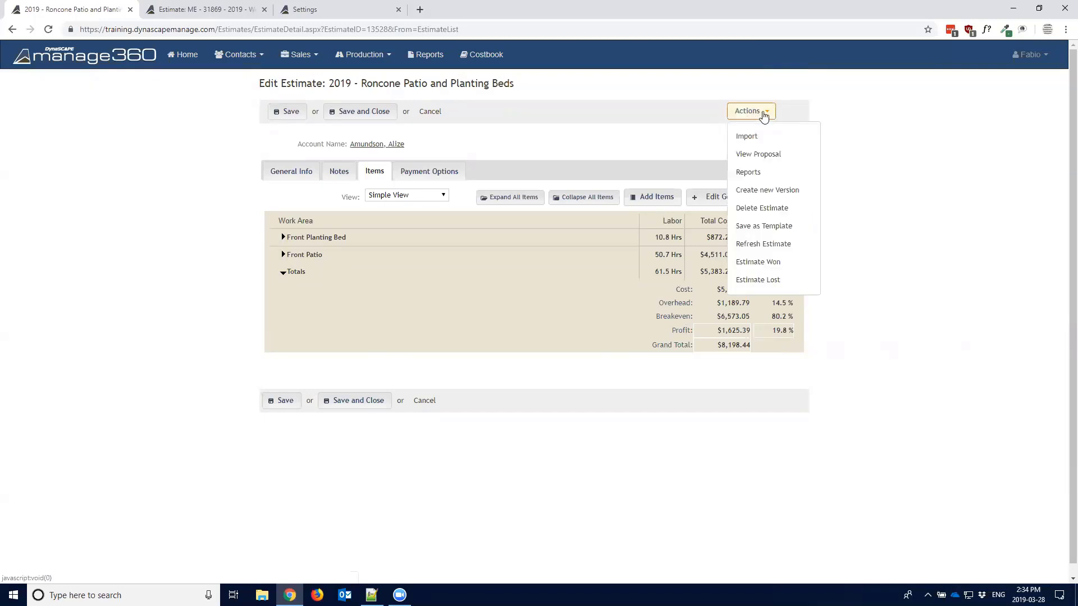
click(770, 157)
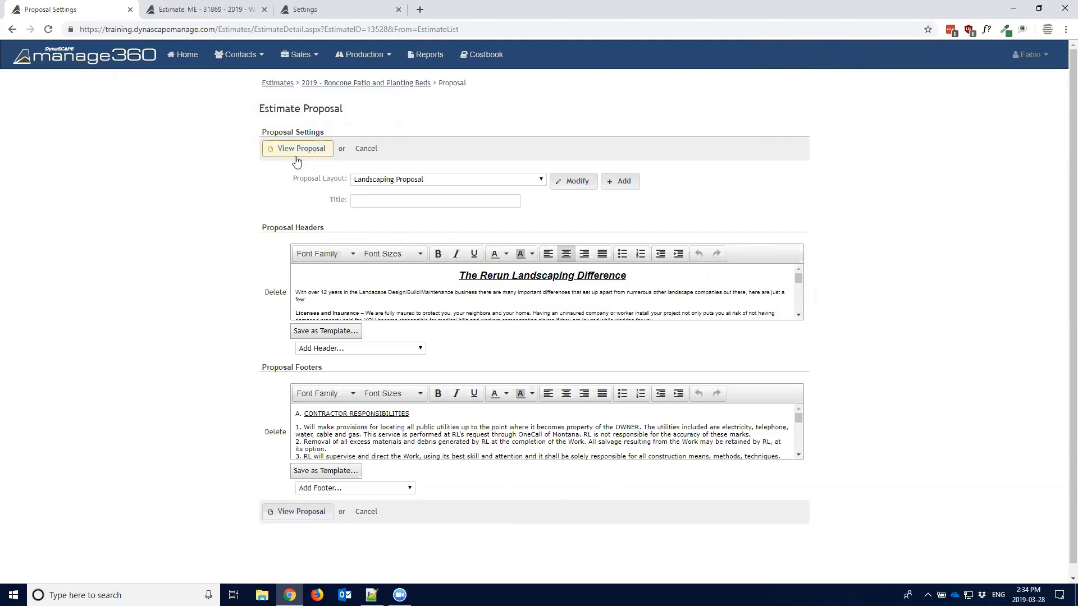
drag(292, 179, 337, 184)
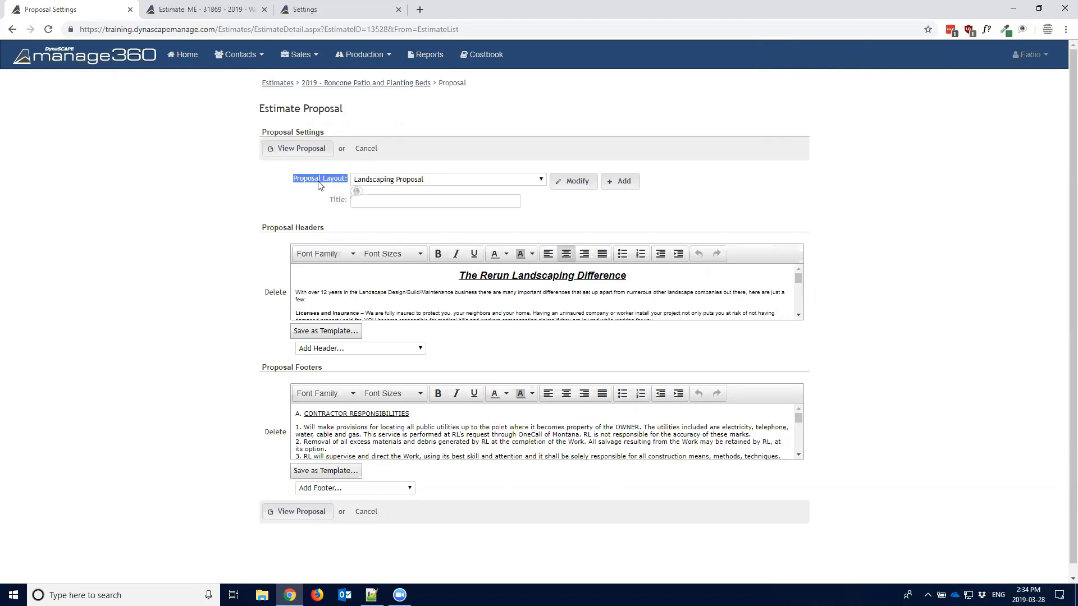
- Try the Full Detail, Maintenance Proposal and Standard Detailed View proposal layouts, and return to Landscaping Proposal
click(541, 179)
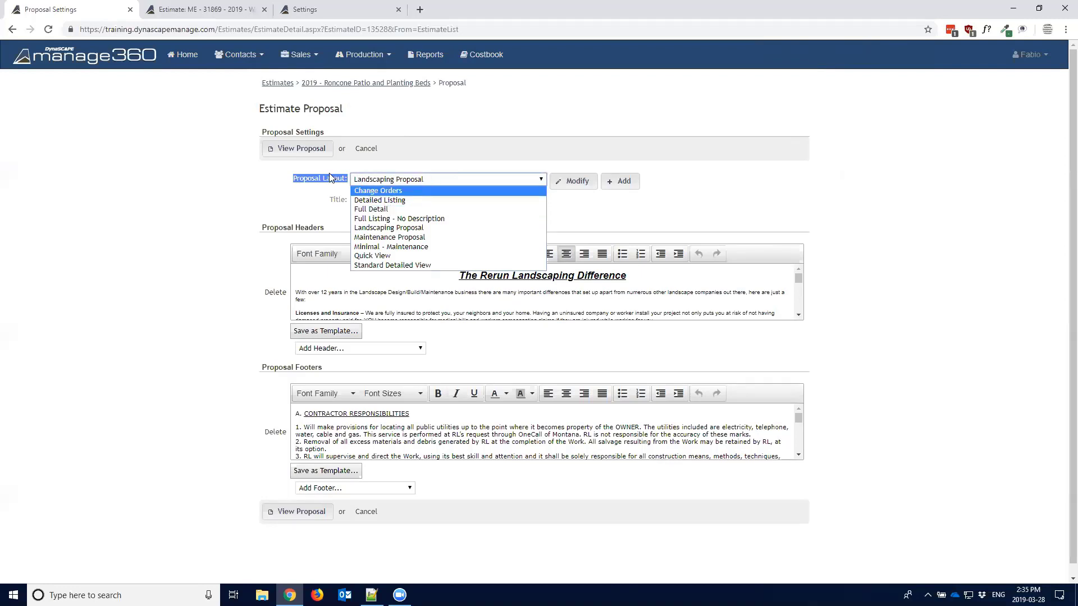
click(398, 210)
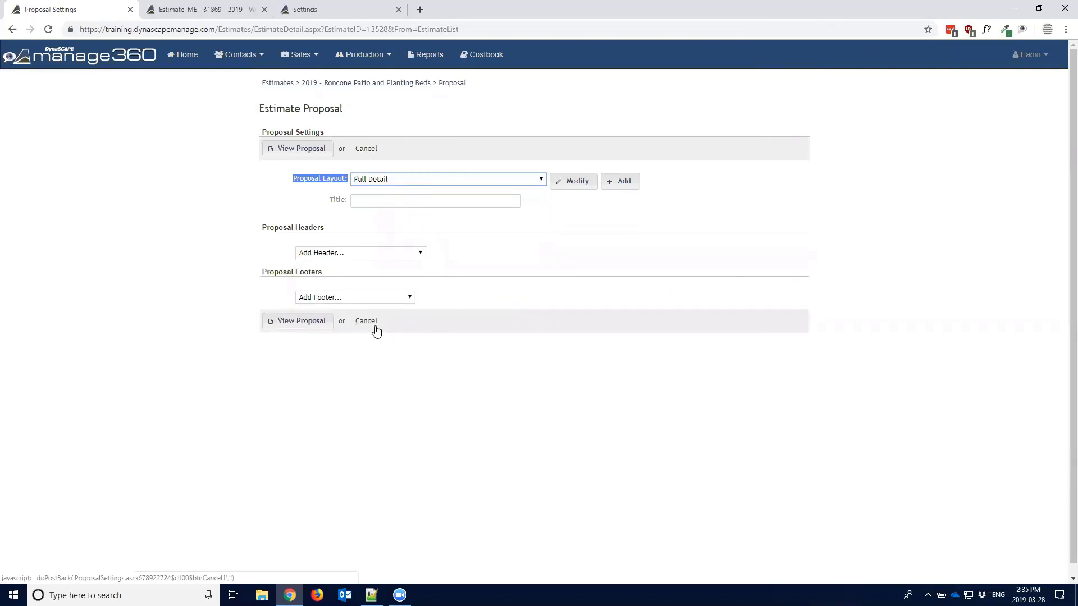
click(494, 179)
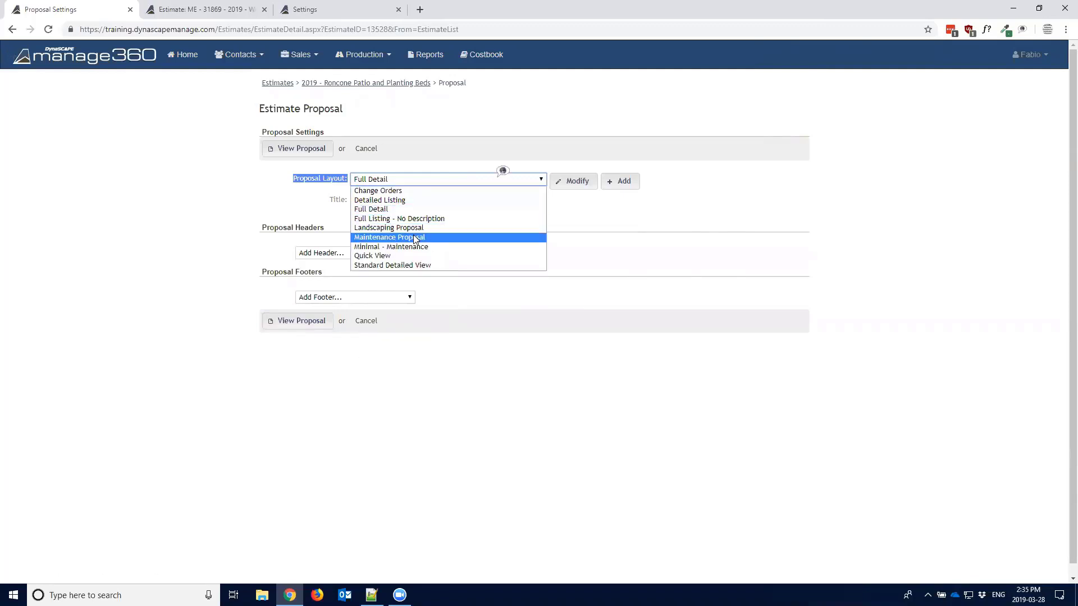
click(413, 236)
click(484, 179)
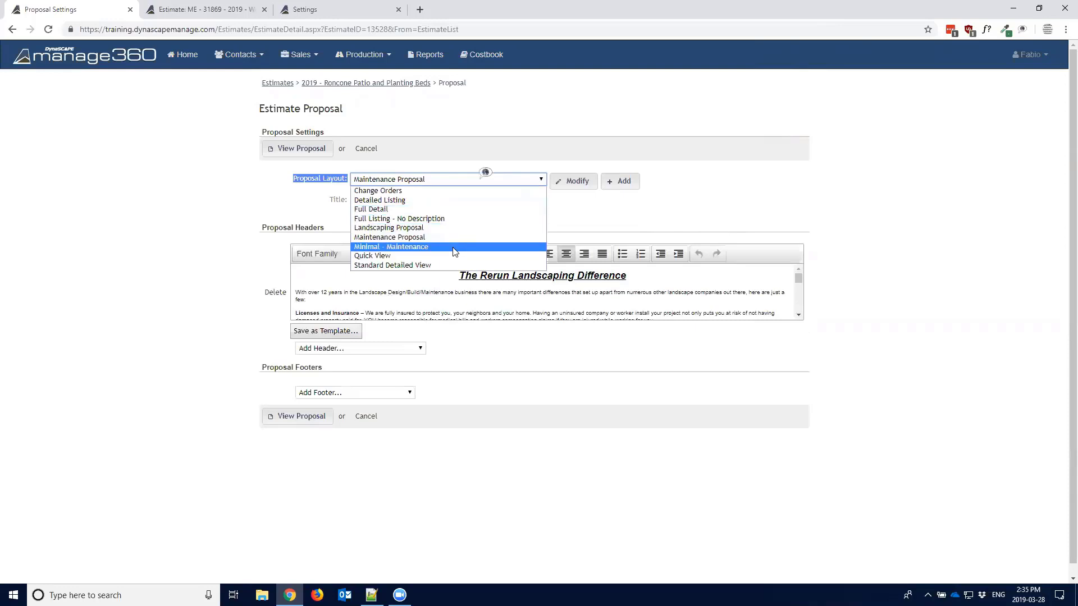
click(446, 266)
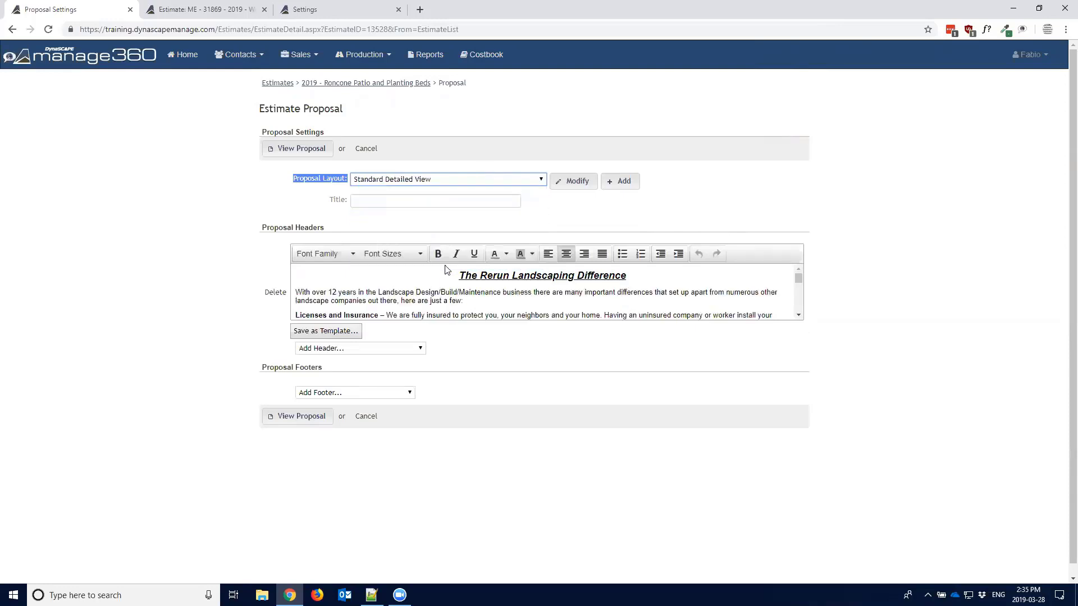
click(462, 178)
click(453, 228)
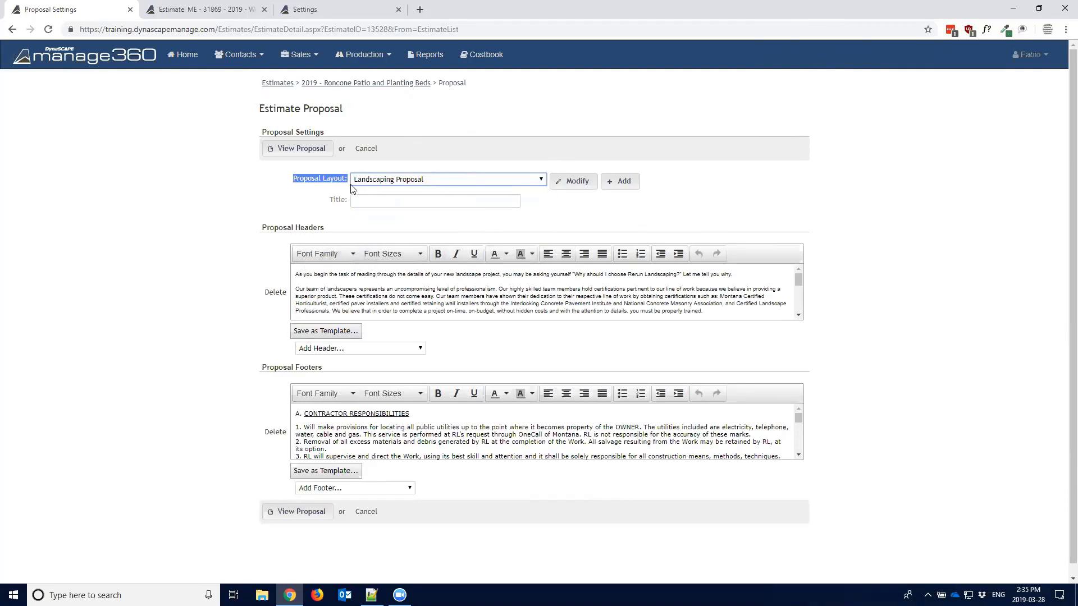
- Open the Landscaping Proposal layout for modification
click(315, 179)
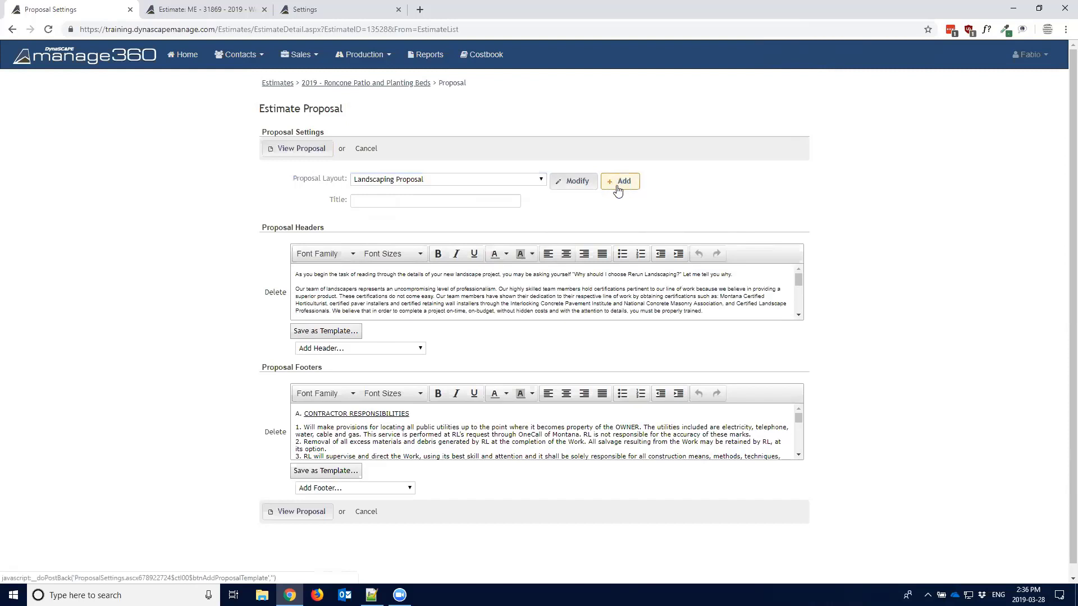
click(539, 182)
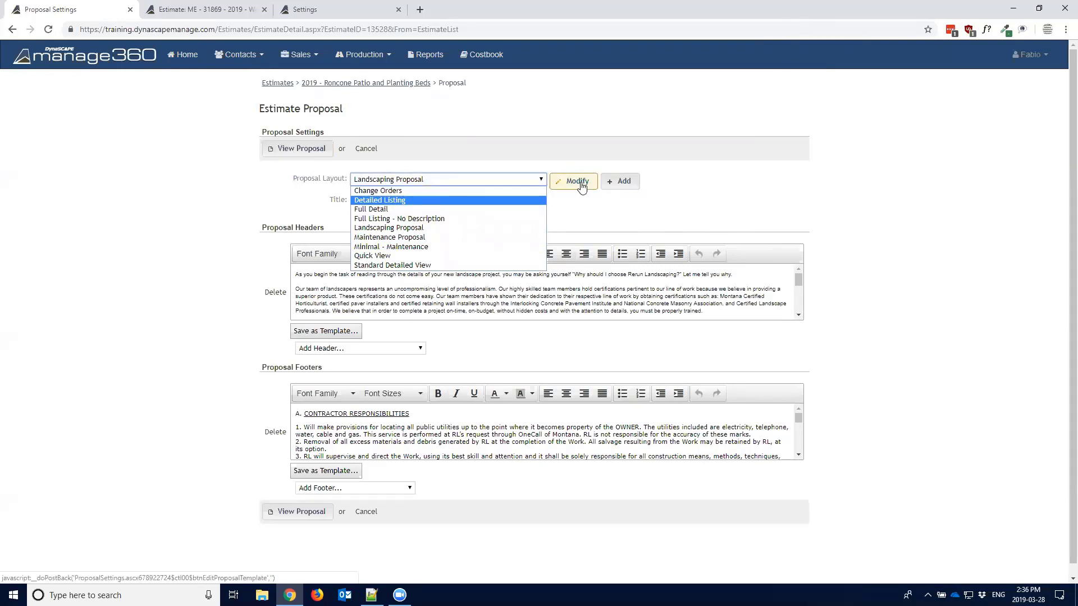
click(531, 183)
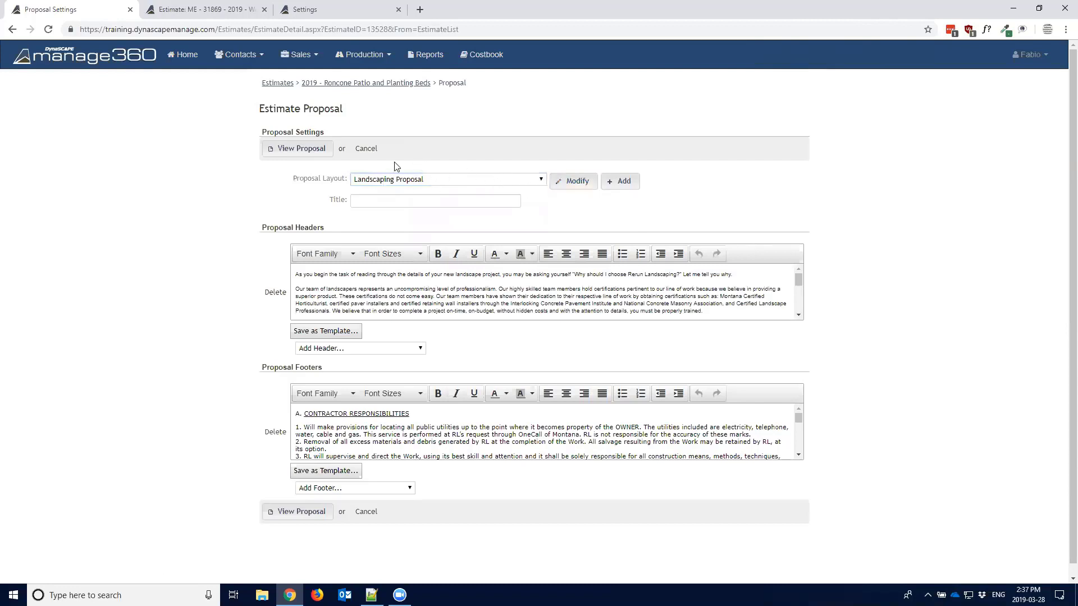
click(573, 181)
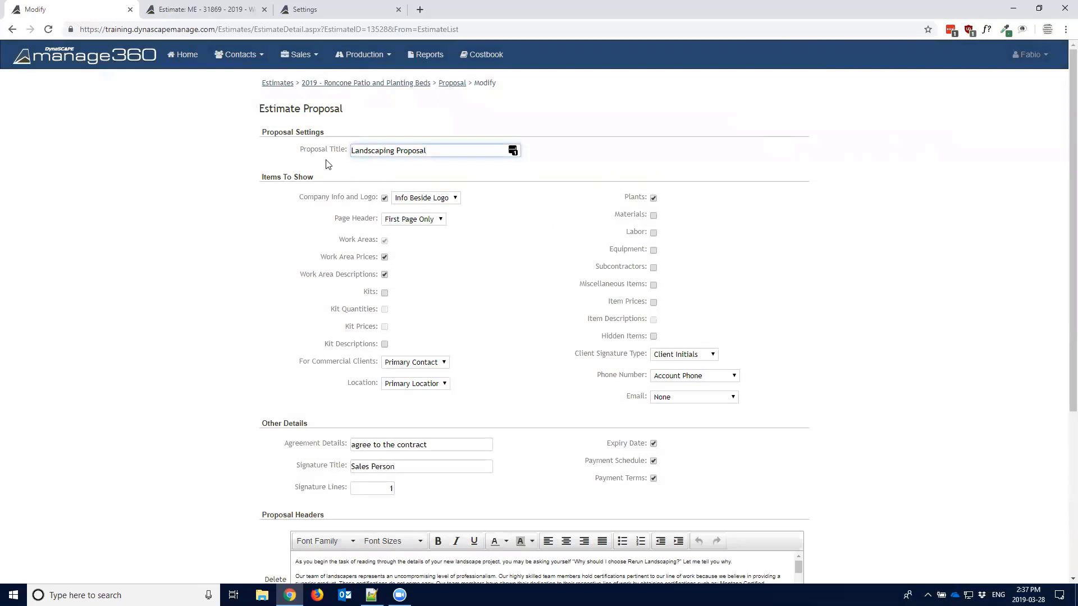
- Examine the layout's proposal title and the Proposal Settings section
drag(302, 149, 347, 158)
click(372, 149)
drag(436, 151, 319, 144)
drag(430, 150, 352, 150)
click(362, 157)
mouse_move(324, 133)
mouse_down()
mouse_move(262, 133)
mouse_move(309, 133)
mouse_up()
drag(261, 178, 310, 178)
click(319, 181)
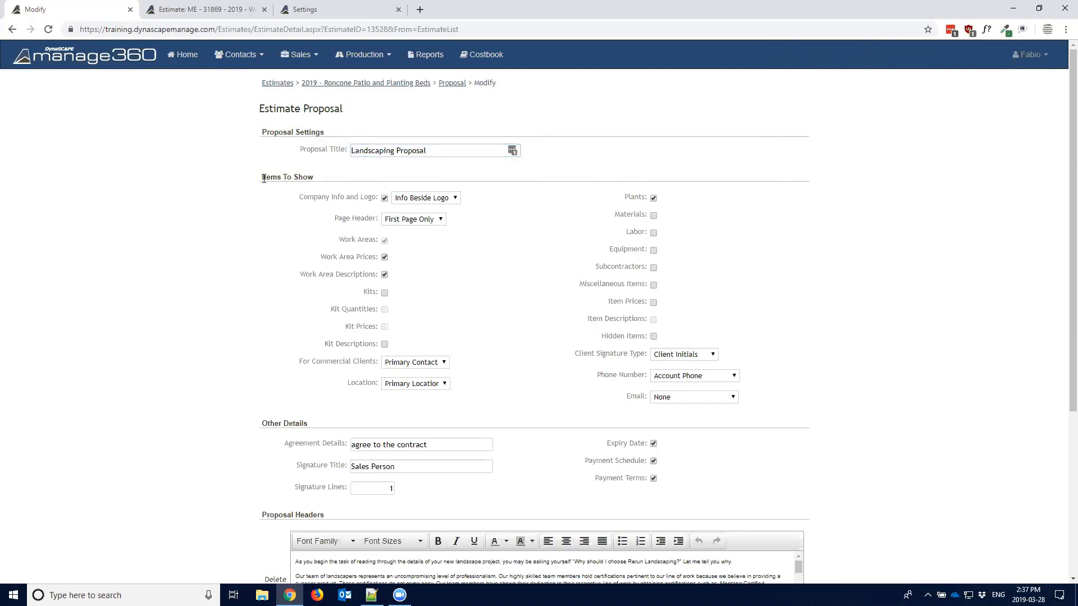
- Look through the layout's Items To Show, Other Details, Proposal Headers and Proposal Footers sections
drag(262, 177, 317, 178)
click(329, 250)
scroll(328, 265, down, 1)
drag(262, 367, 301, 367)
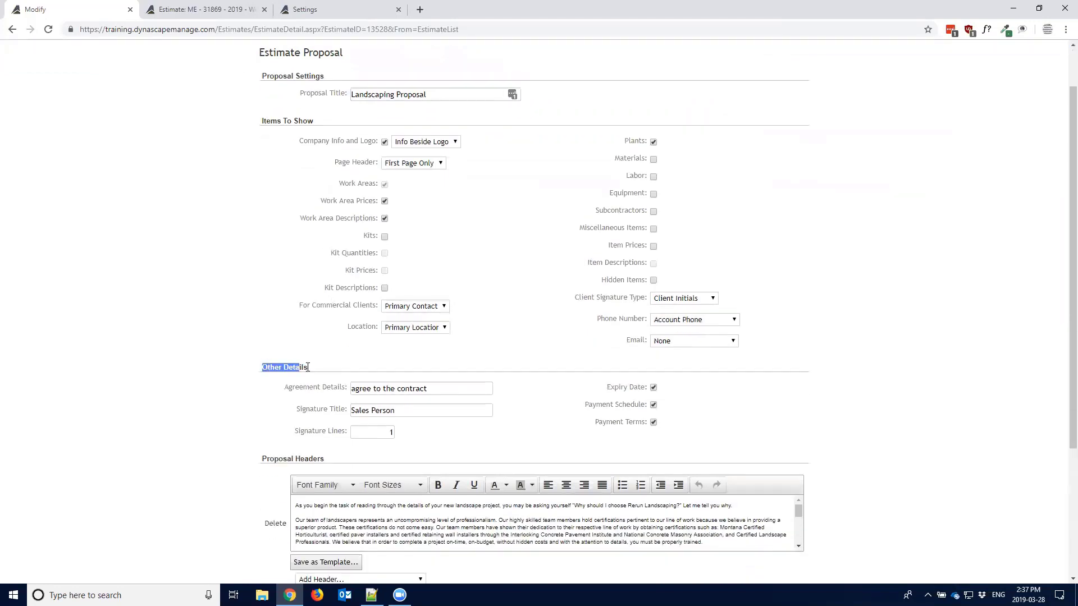
click(318, 367)
scroll(278, 438, down, 2)
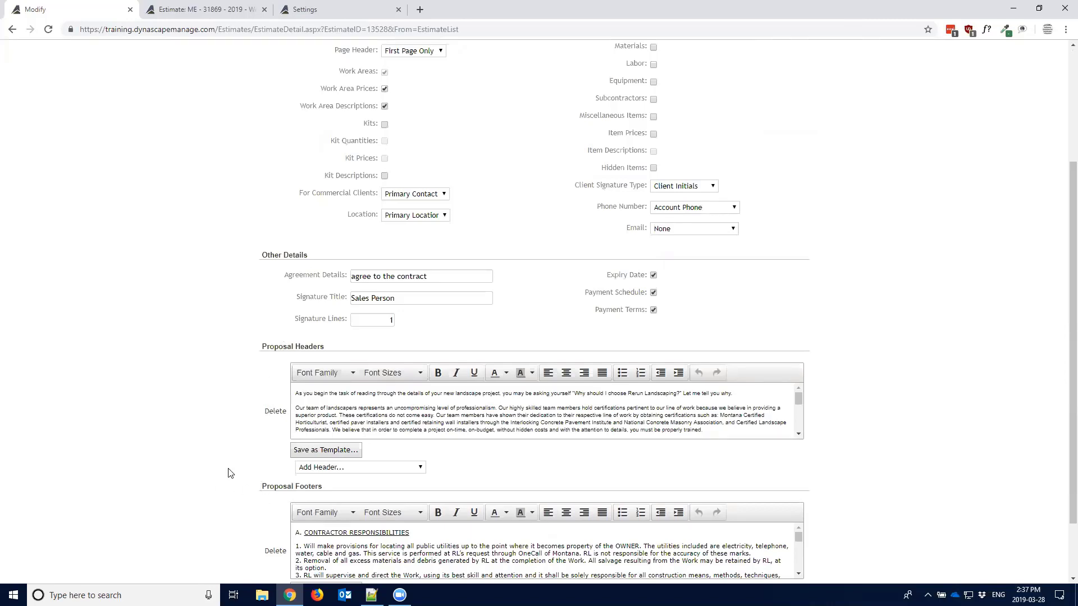
scroll(281, 314, up, 3)
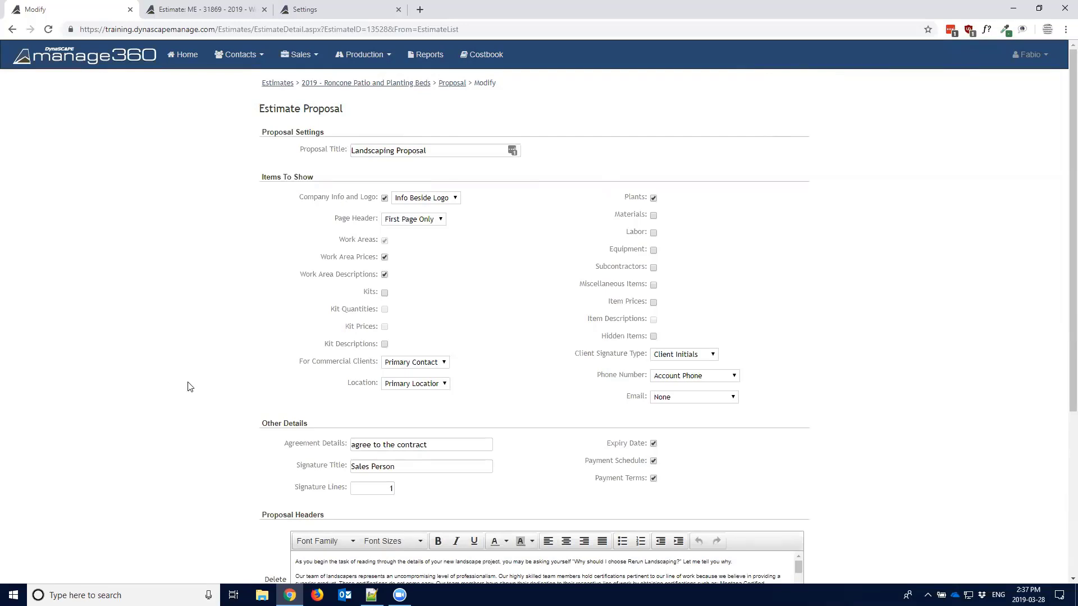
scroll(189, 386, down, 3)
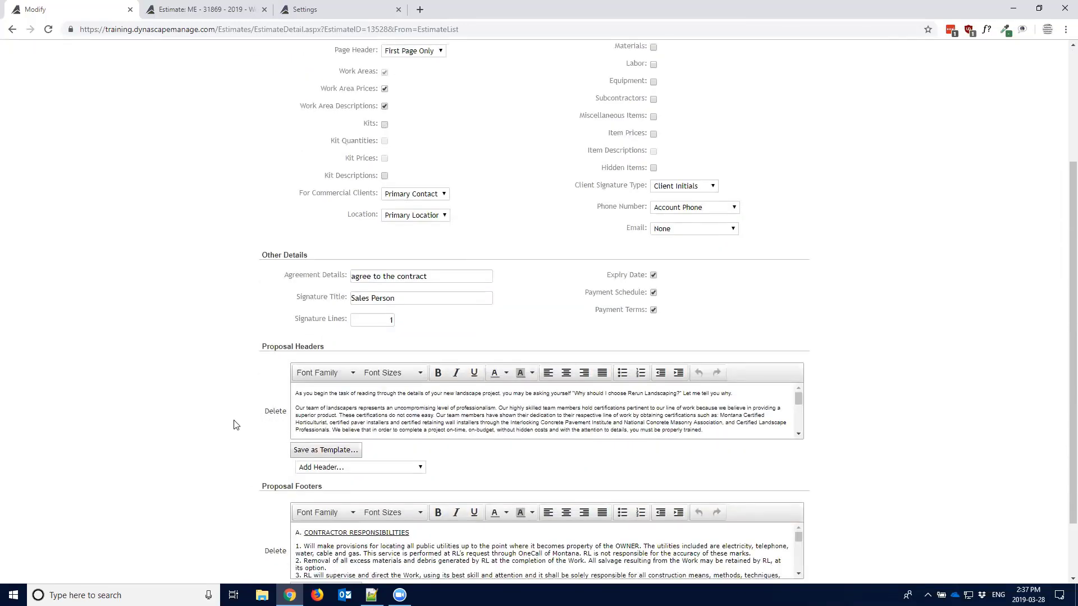
scroll(205, 415, up, 3)
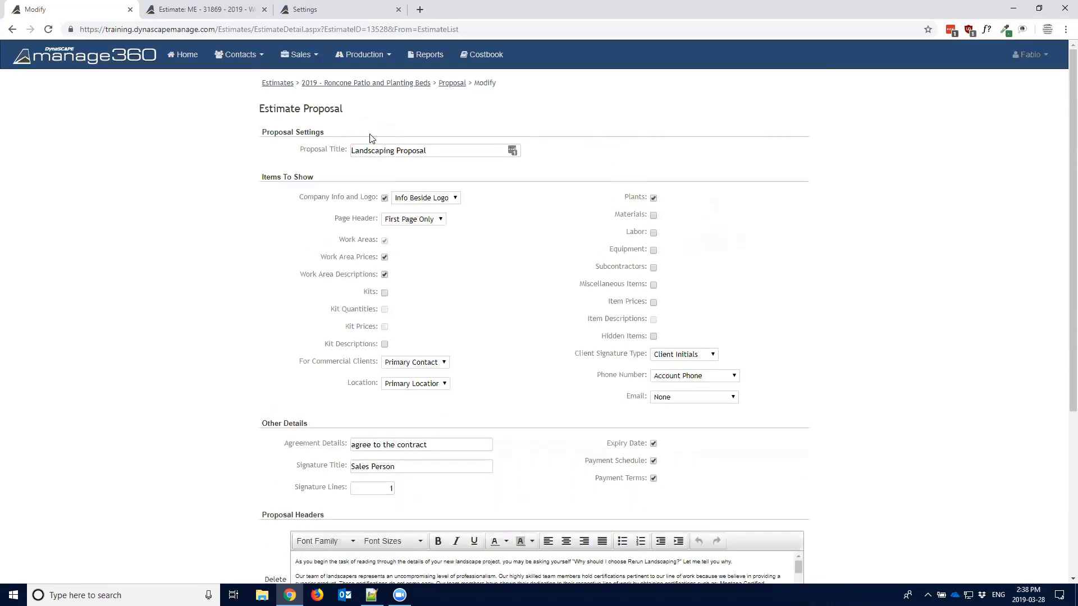
scroll(215, 478, down, 4)
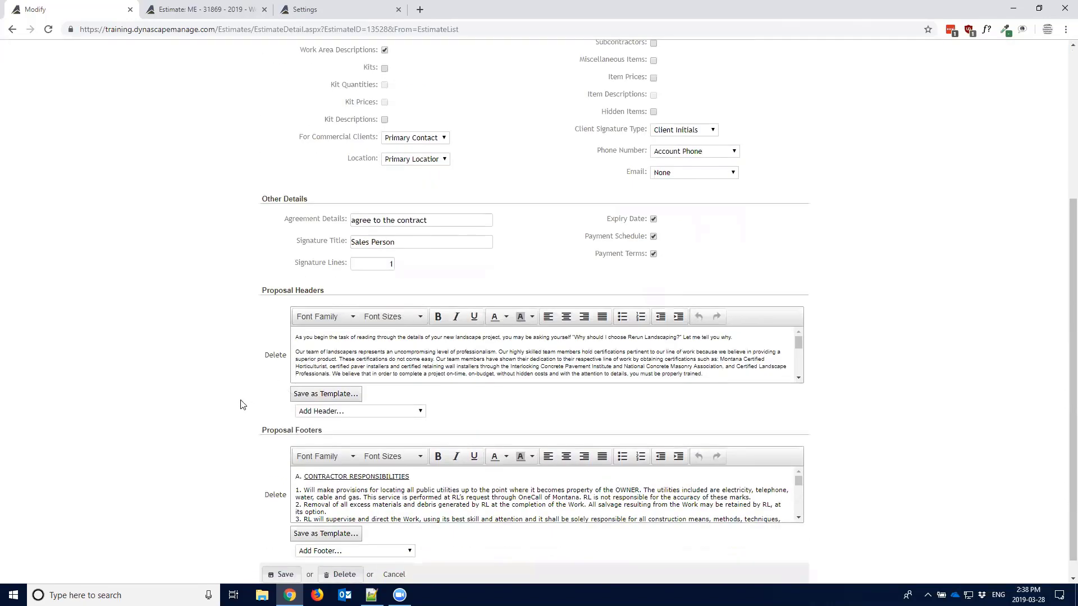
scroll(241, 404, up, 4)
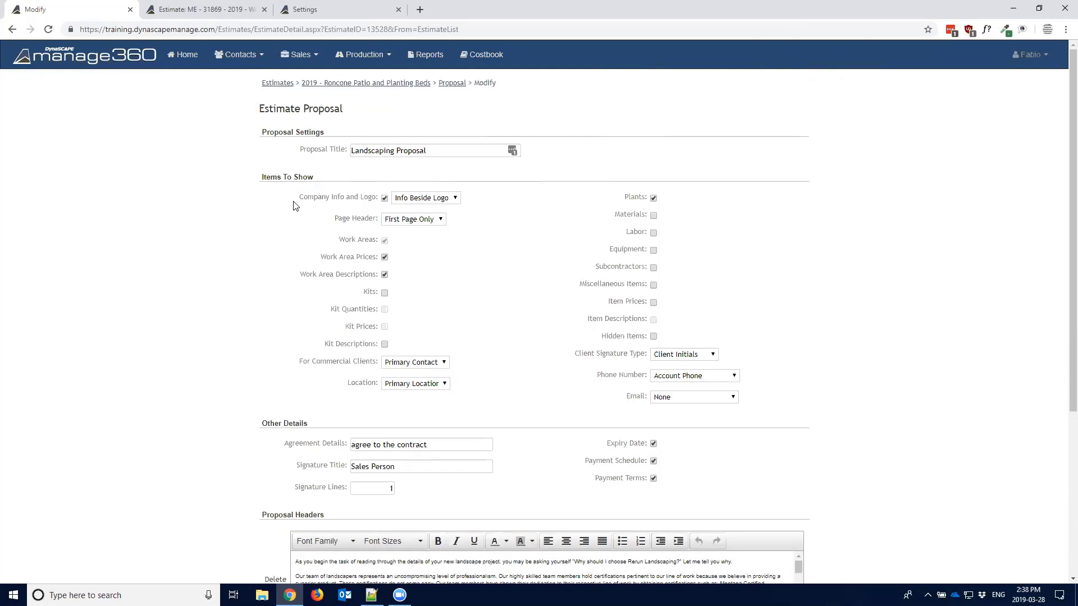
- Toggle Company Info and Logo off and back on, and review its logo placement options
mouse_move(298, 197)
mouse_down()
mouse_move(377, 199)
mouse_move(308, 201)
mouse_up()
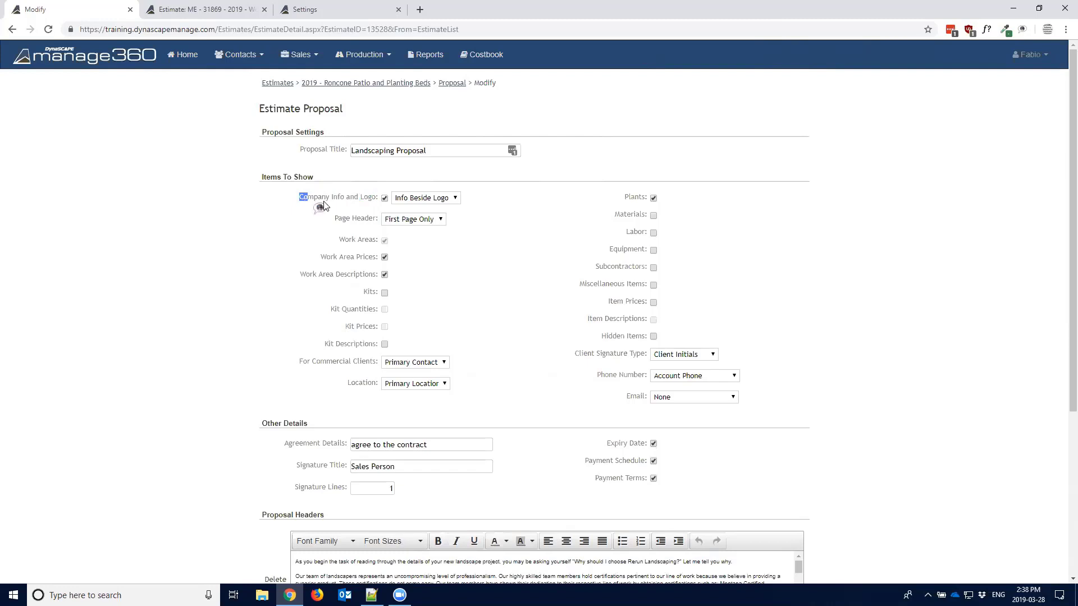
click(384, 200)
click(384, 199)
click(384, 201)
click(384, 199)
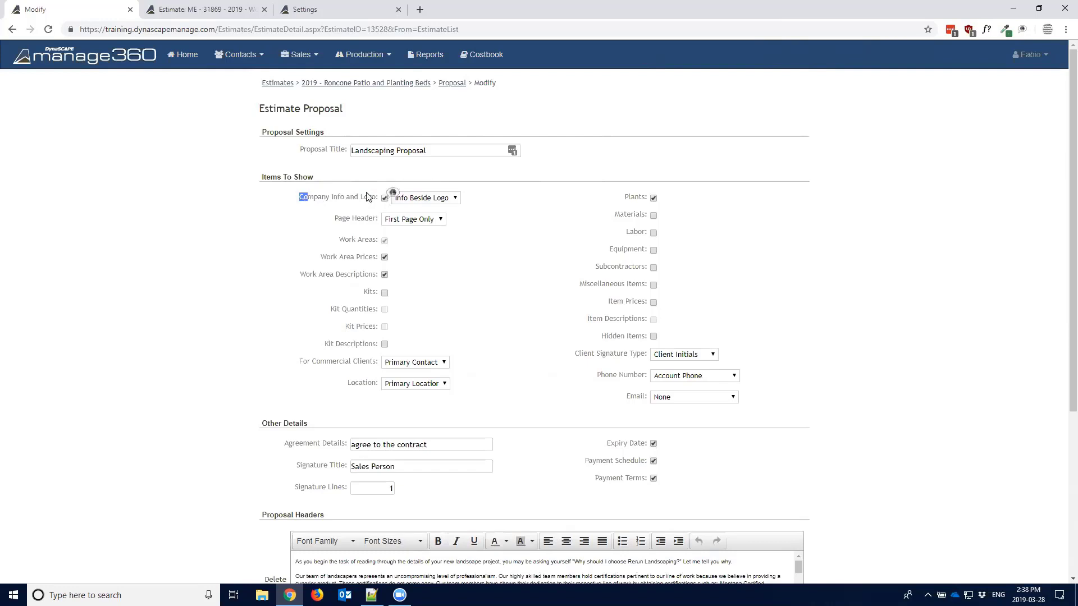
click(456, 201)
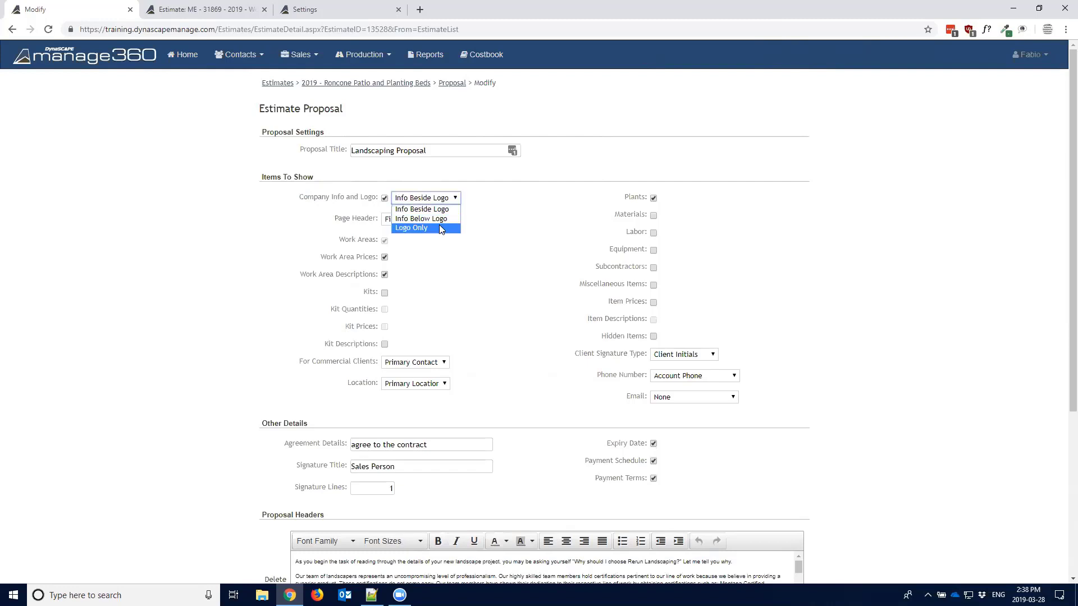
click(480, 191)
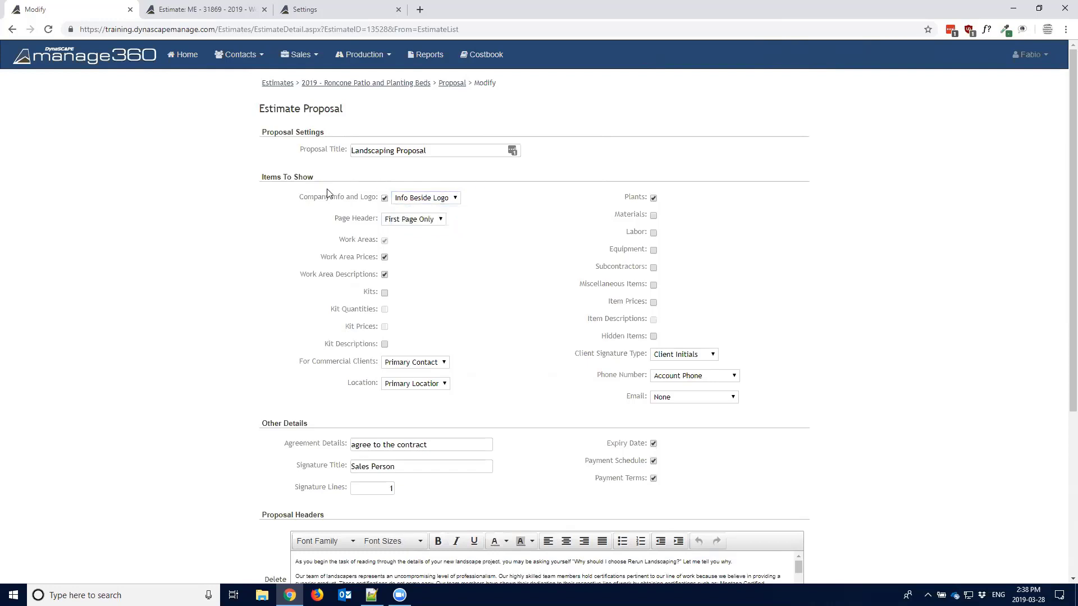
- Try the page header setting On All Pages and restore it to First Page Only
drag(336, 219, 373, 217)
click(349, 220)
click(368, 217)
click(402, 221)
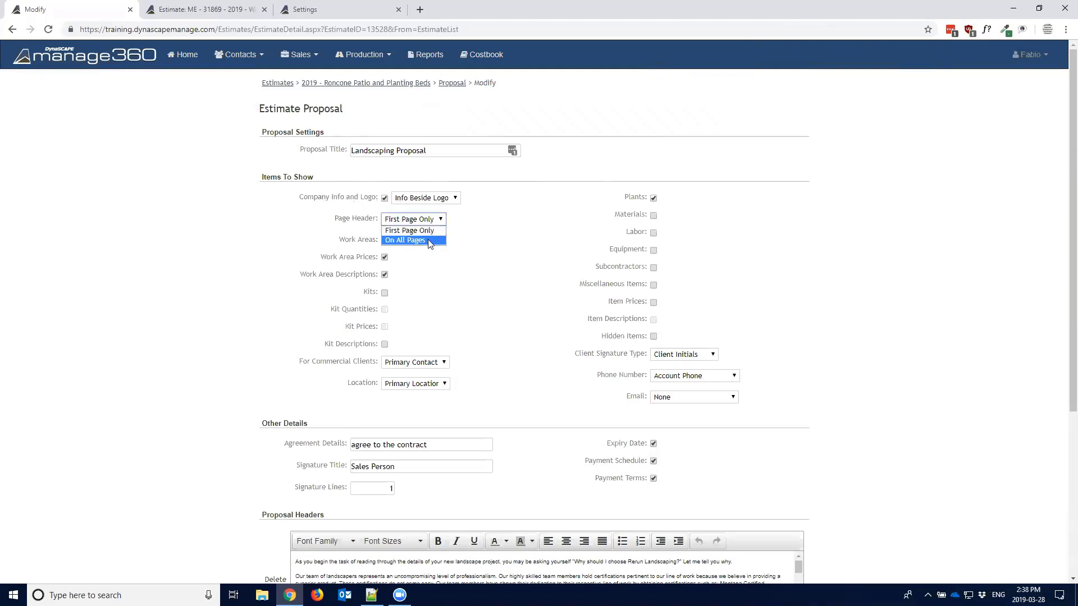
click(429, 241)
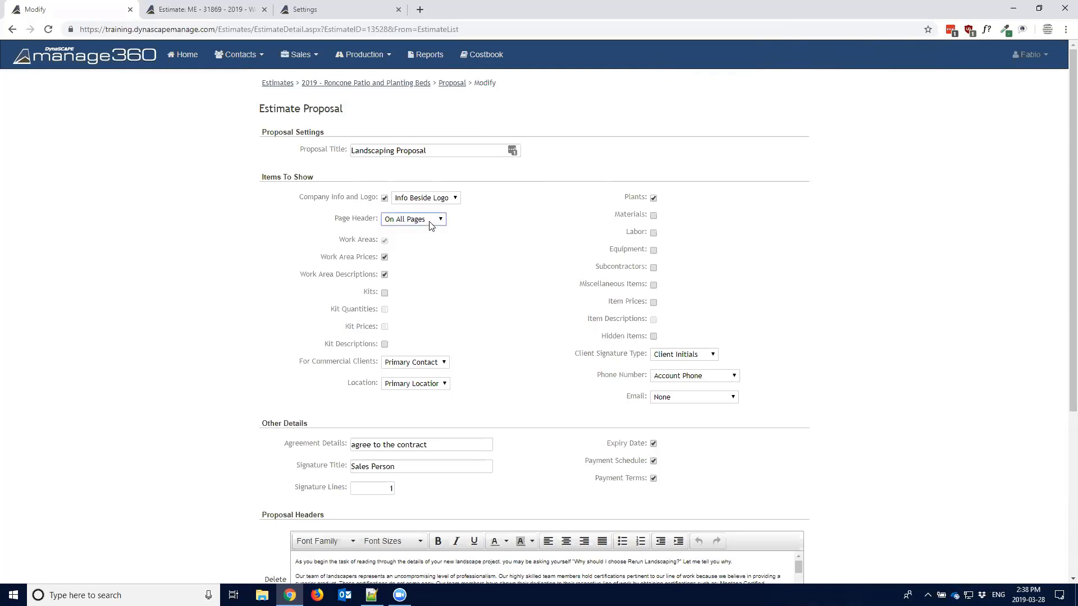
click(431, 221)
click(437, 231)
click(431, 221)
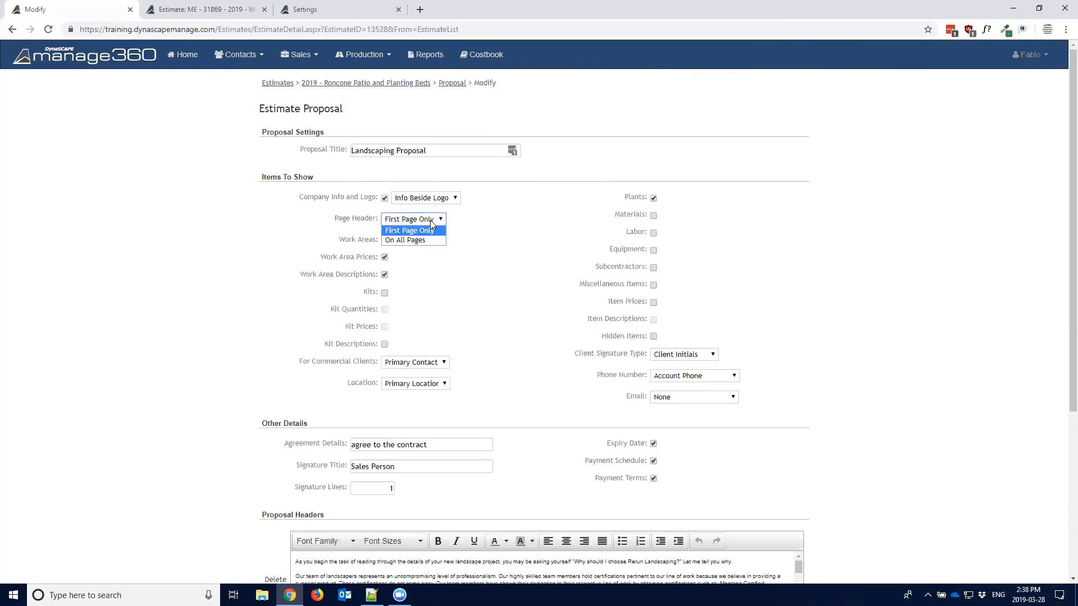
click(428, 231)
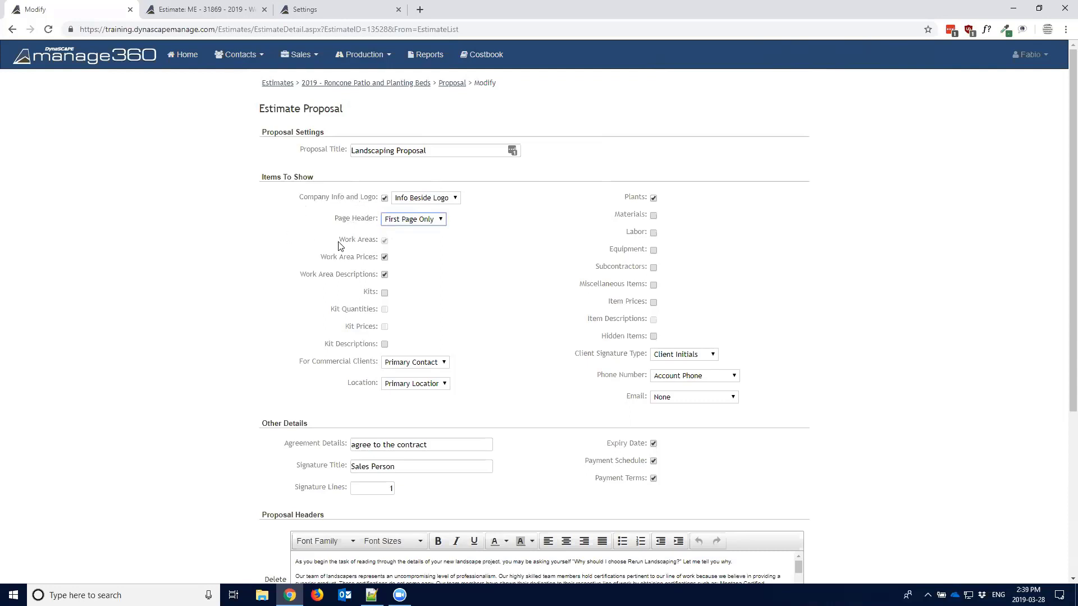
- Review the Work Areas, Work Area Prices and Work Area Descriptions options, toggling the prices off and back on
mouse_move(339, 246)
mouse_down()
mouse_move(384, 246)
mouse_move(344, 246)
mouse_up()
click(348, 245)
drag(339, 246, 365, 243)
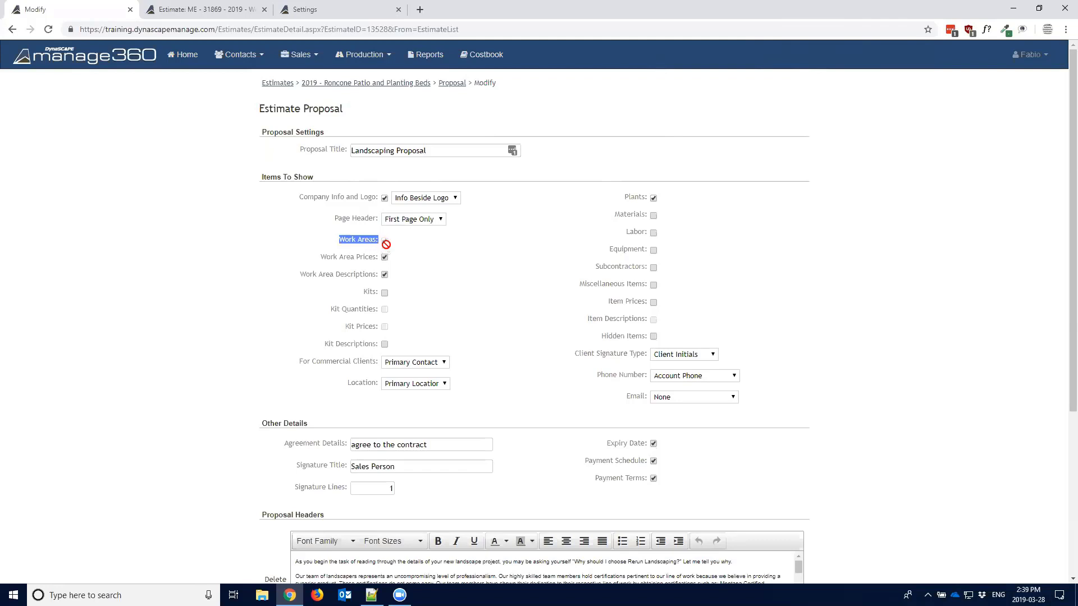
drag(321, 259, 375, 261)
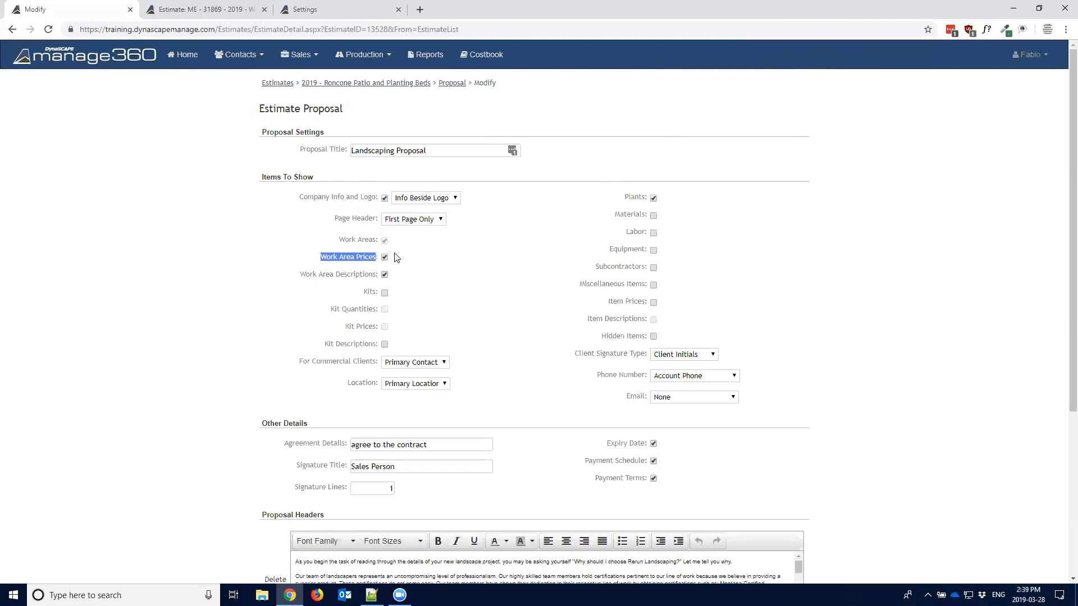
click(385, 257)
drag(322, 258, 373, 258)
click(384, 257)
drag(300, 275, 377, 281)
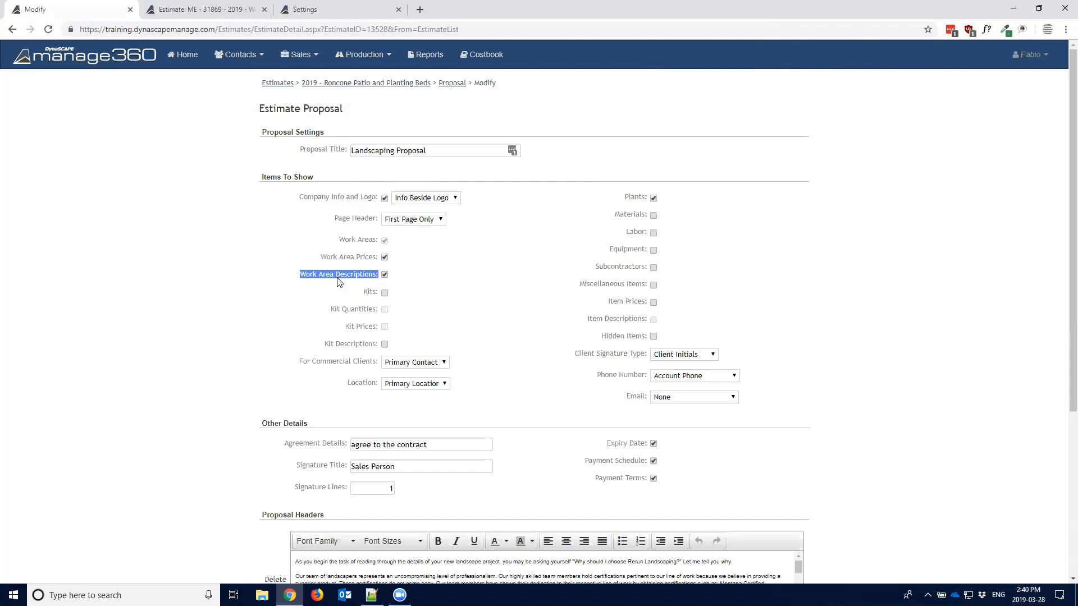
- Toggle Work Area Descriptions off and back on, and review the Kits, Kit Quantities, Kit Prices and Kit Descriptions options
click(385, 276)
click(384, 275)
drag(364, 292, 367, 293)
click(393, 302)
drag(332, 309, 373, 326)
click(348, 312)
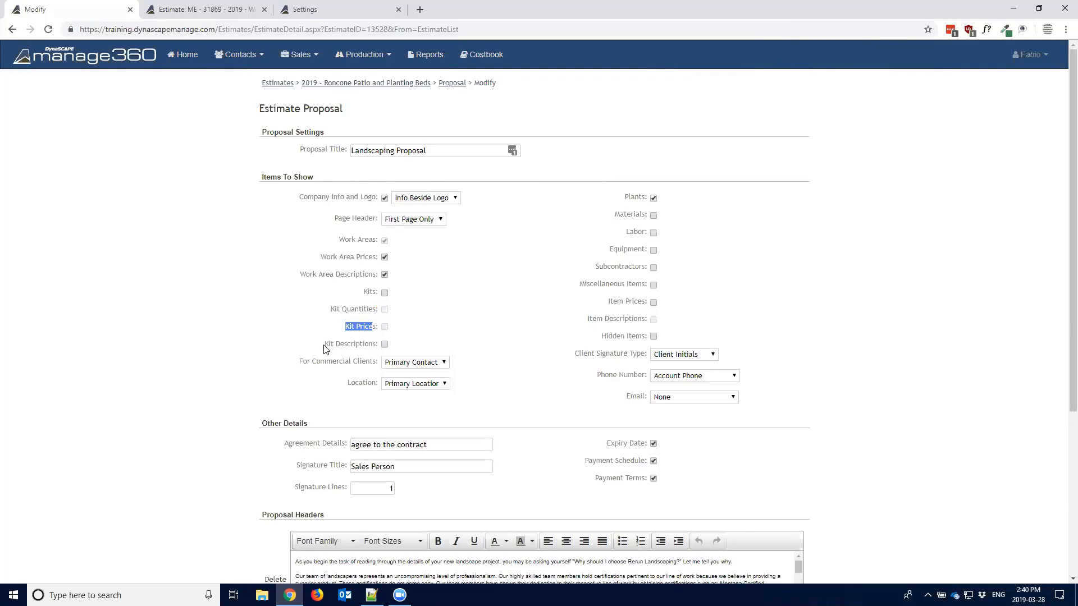
drag(325, 345, 386, 348)
- Try showing Kits and Kit Descriptions on the proposal, switching each option on and back off
click(384, 293)
click(384, 293)
click(385, 344)
click(384, 345)
- Try showing Item Prices on the proposal and switch the option back off
drag(608, 303, 644, 306)
click(654, 303)
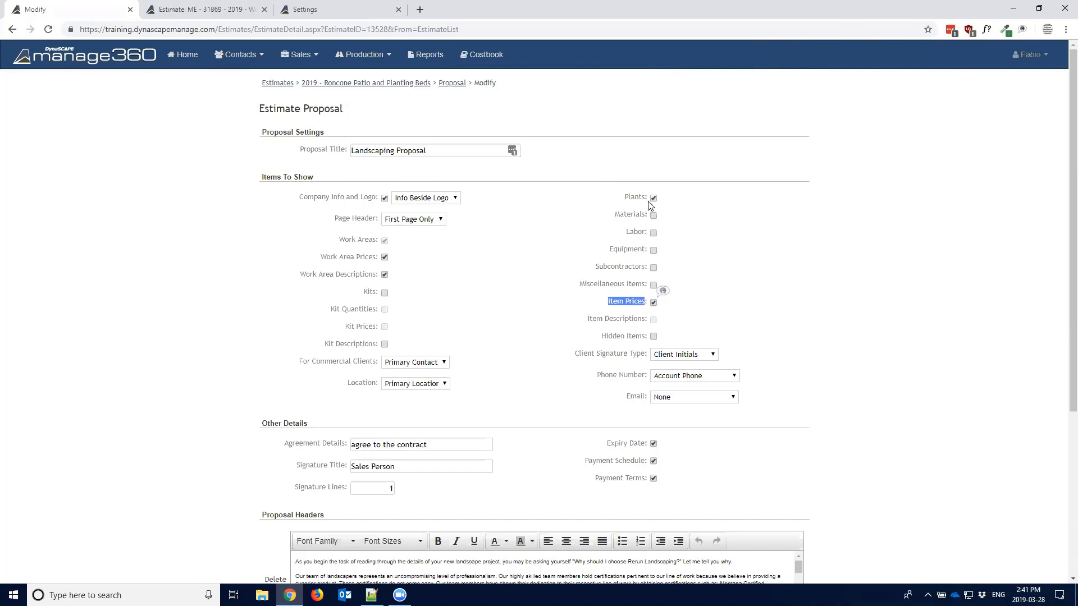
click(652, 302)
click(634, 303)
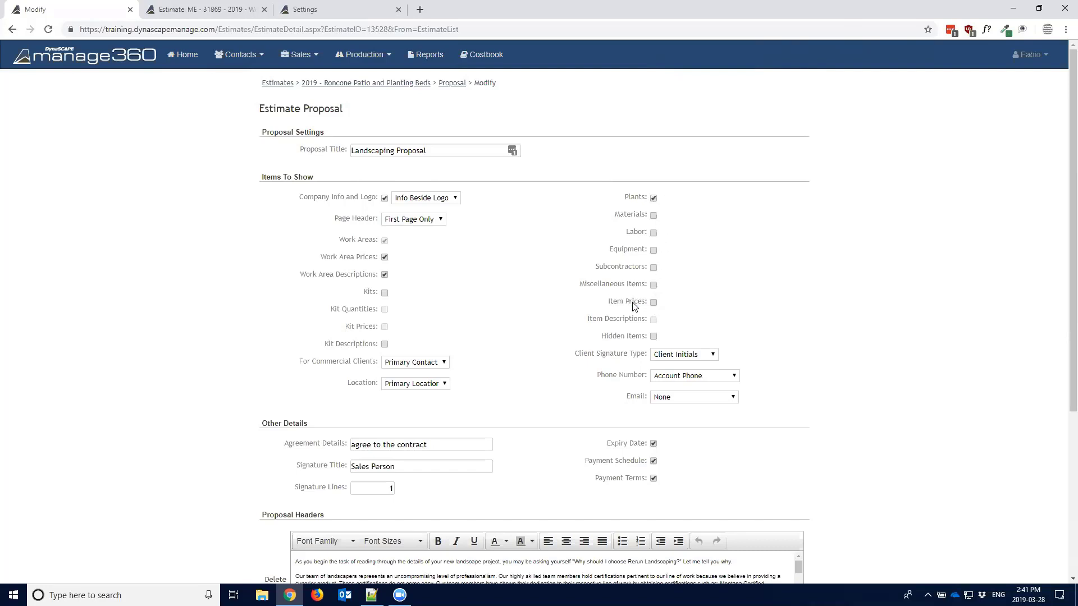
- Try showing Materials, Labor, Equipment and Subcontractors on the proposal, and review the Item Descriptions option
click(653, 215)
click(652, 232)
click(653, 250)
click(654, 267)
drag(589, 319, 645, 324)
click(623, 329)
- Hide Subcontractors, Equipment, Labor and Materials again, and toggle Hidden Items on and back off
click(654, 267)
click(653, 250)
click(654, 233)
double_click(622, 215)
click(653, 336)
click(653, 217)
click(654, 336)
- Review the contact choices available for commercial clients, keeping Primary Contact
drag(299, 361, 369, 362)
click(410, 363)
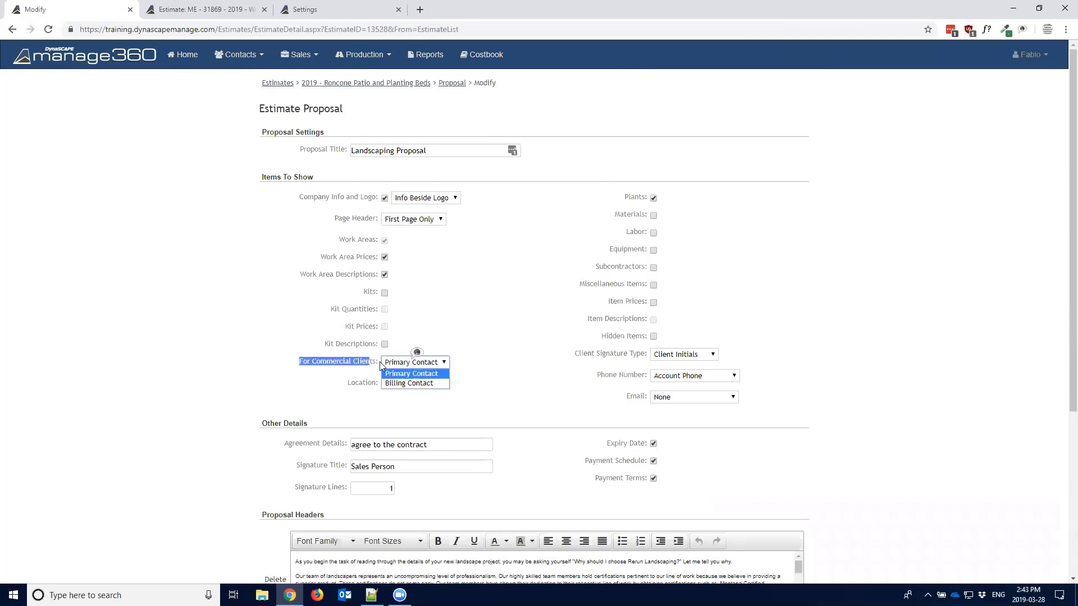
click(380, 363)
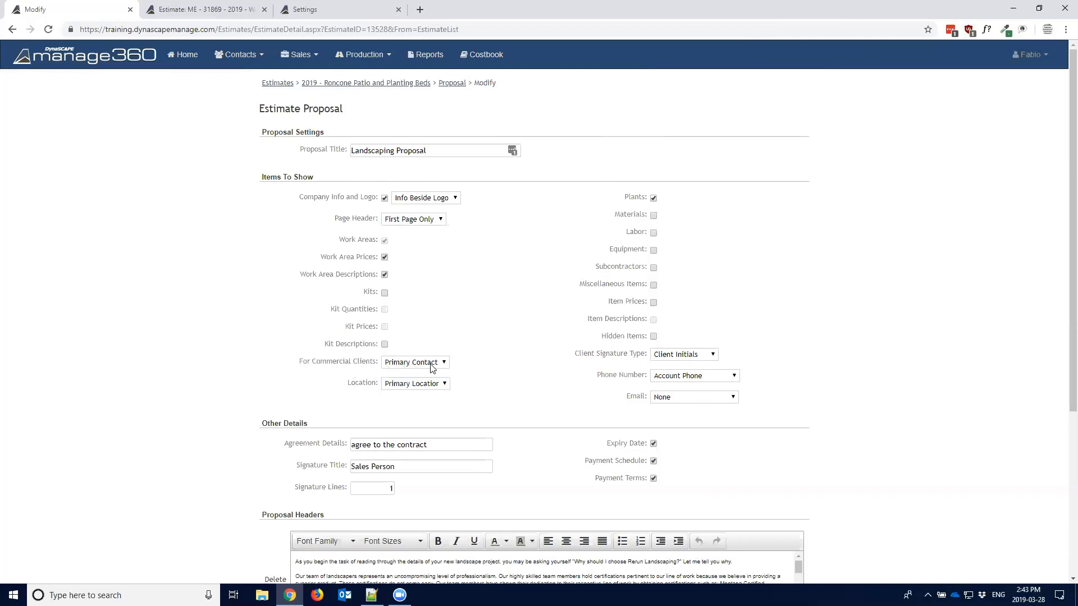
click(395, 368)
click(402, 370)
mouse_move(312, 366)
mouse_down()
mouse_move(353, 369)
mouse_move(315, 369)
mouse_up()
click(384, 365)
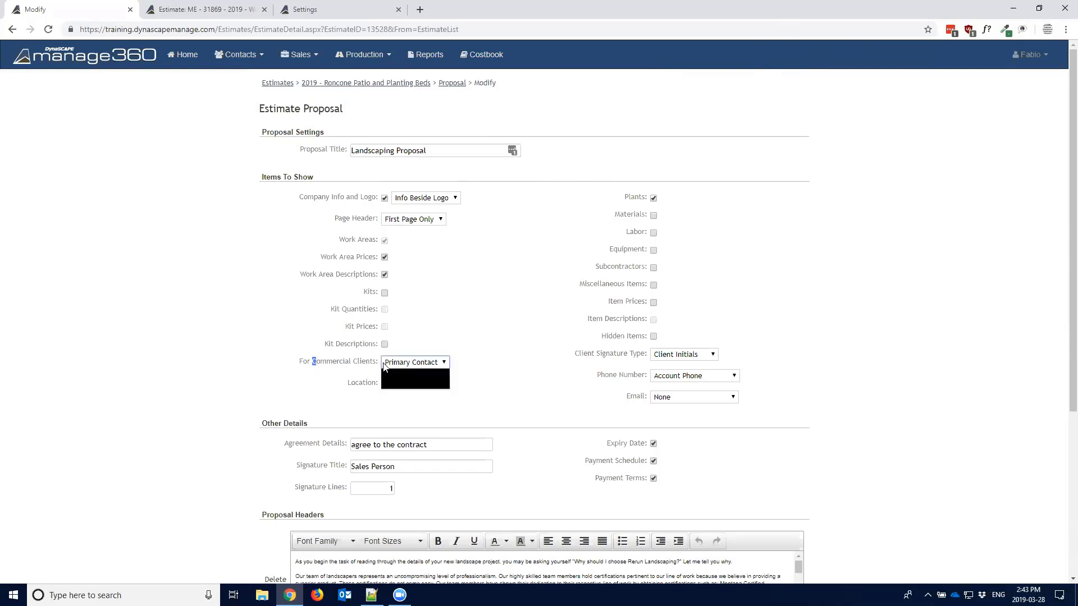
click(330, 367)
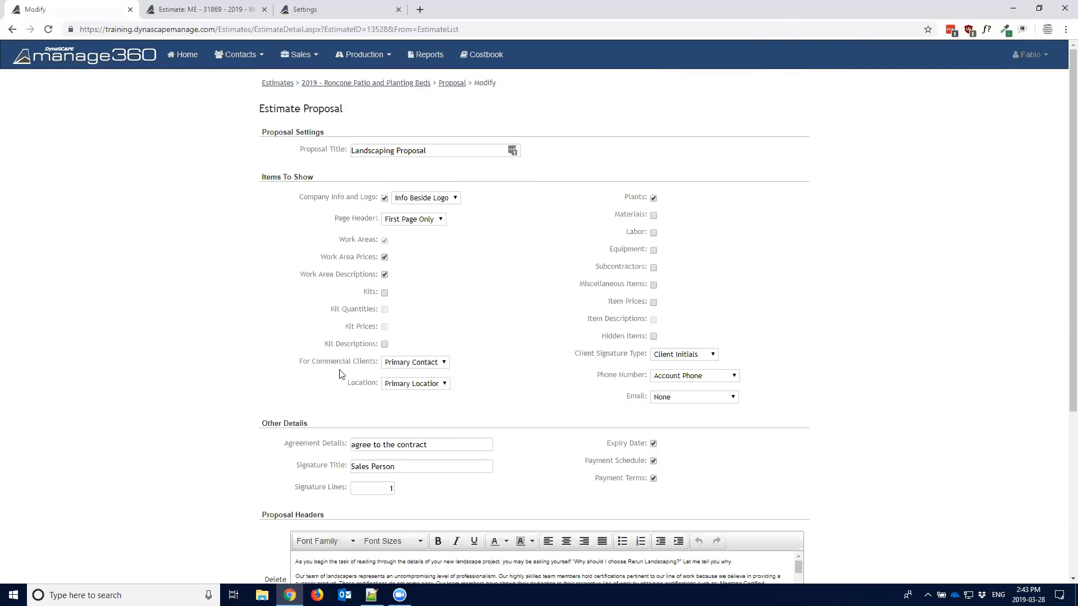
- Review the Location choices for the proposal, keeping Primary Location
drag(348, 386, 376, 389)
click(416, 384)
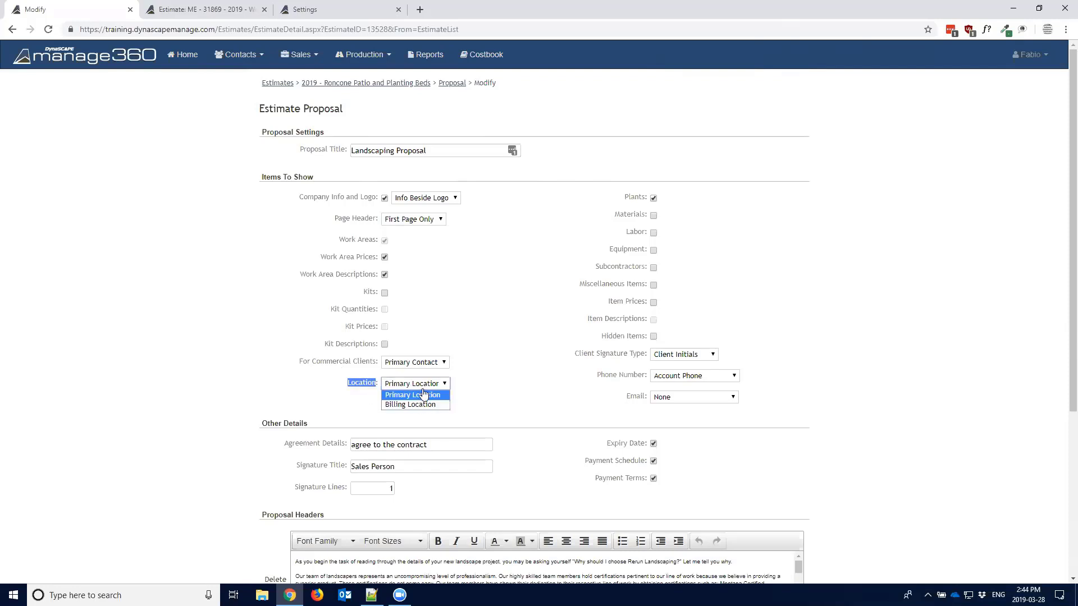
click(425, 393)
click(415, 385)
click(386, 385)
click(376, 386)
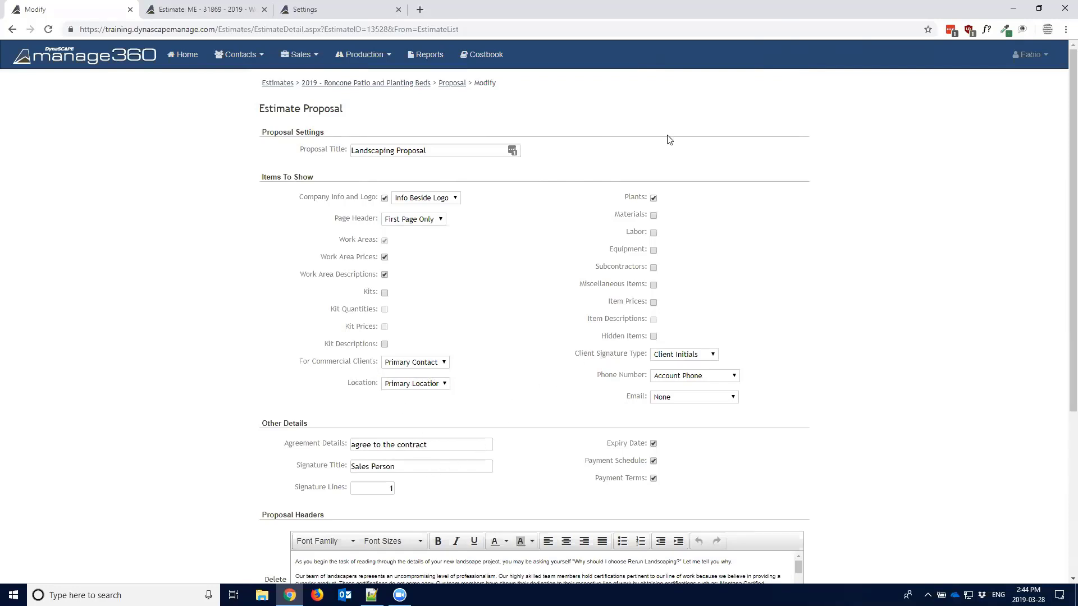
- Review the Client Signature Type choices, keeping Client Initials
mouse_move(575, 358)
mouse_down()
mouse_move(641, 361)
mouse_move(579, 358)
mouse_up()
click(603, 356)
click(704, 359)
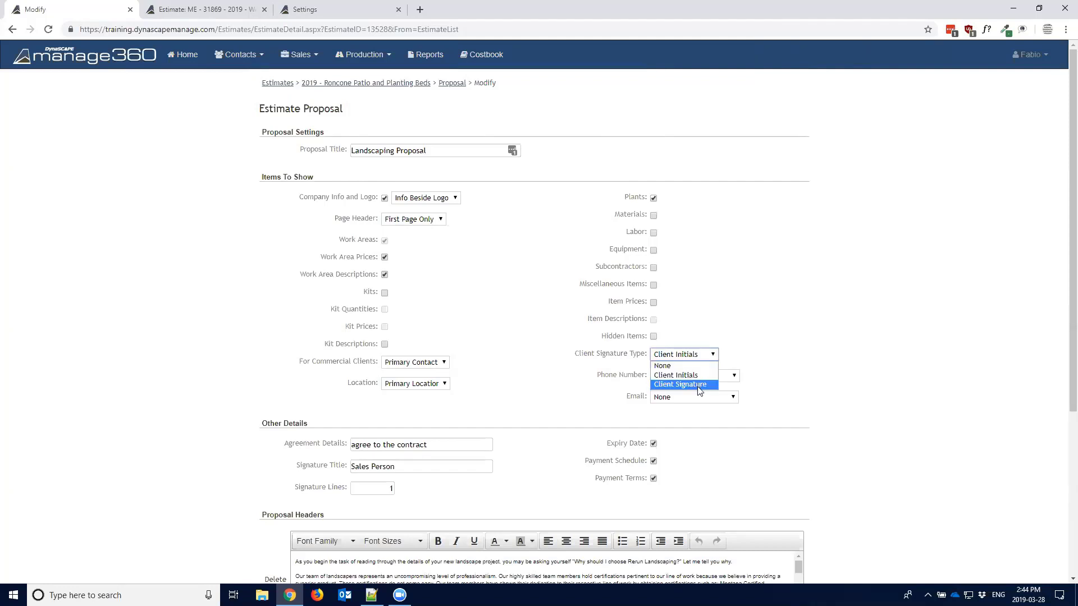
click(701, 375)
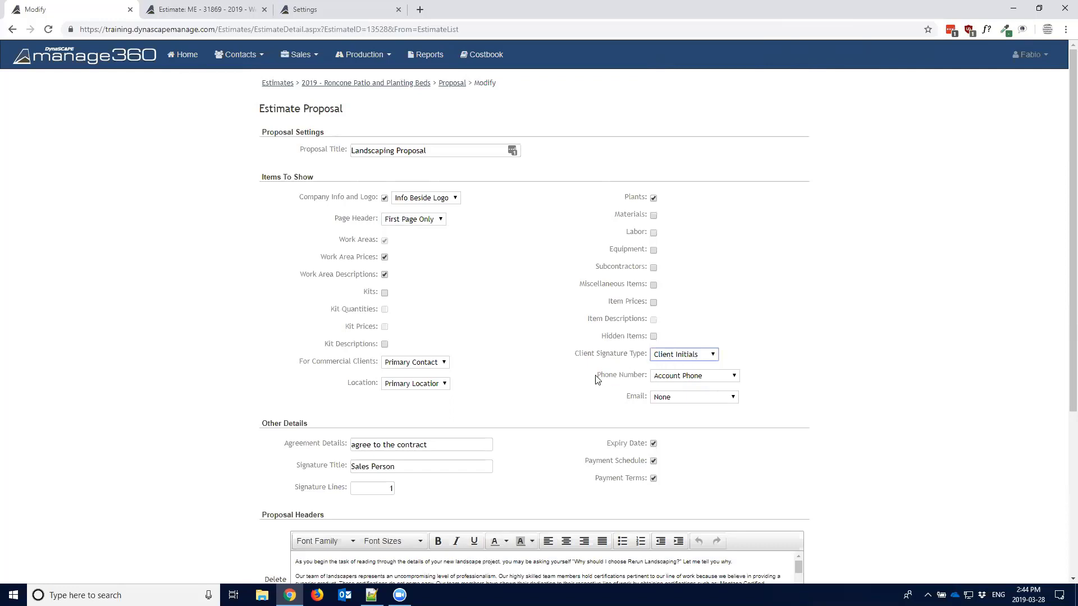
- Try setting the proposal's Phone Number option to None and restore it to Account Phone
drag(598, 377, 650, 398)
drag(349, 385, 374, 390)
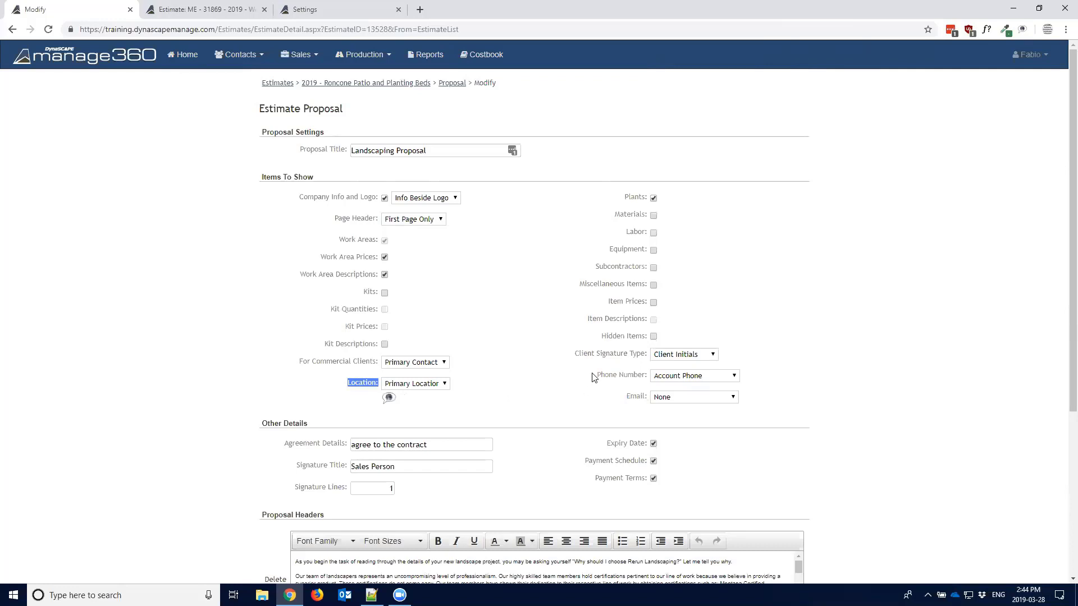
drag(596, 376, 642, 380)
click(621, 379)
drag(597, 376, 648, 380)
click(676, 377)
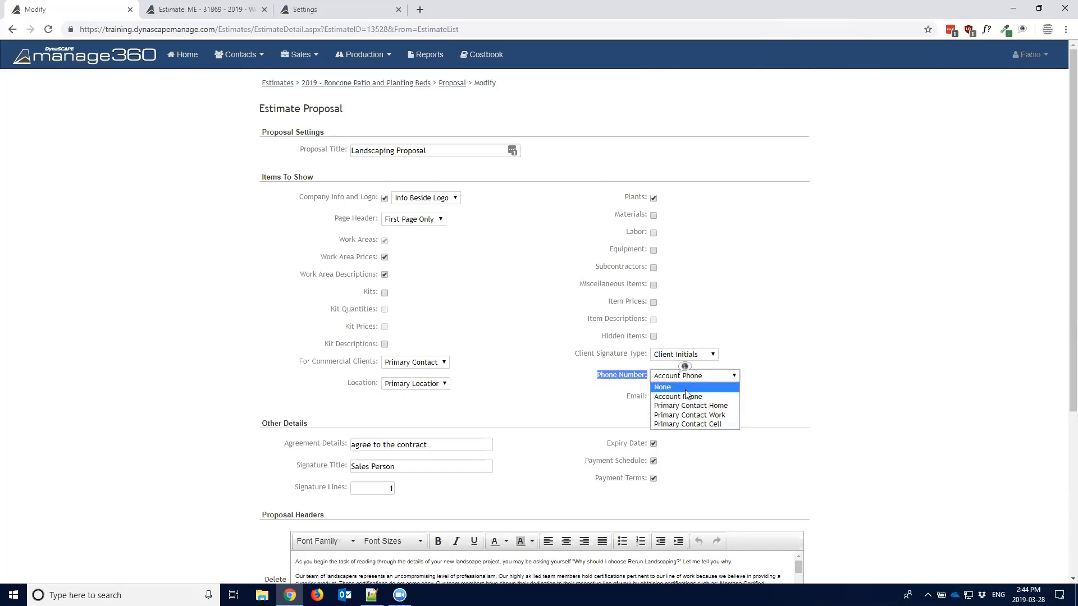
click(663, 386)
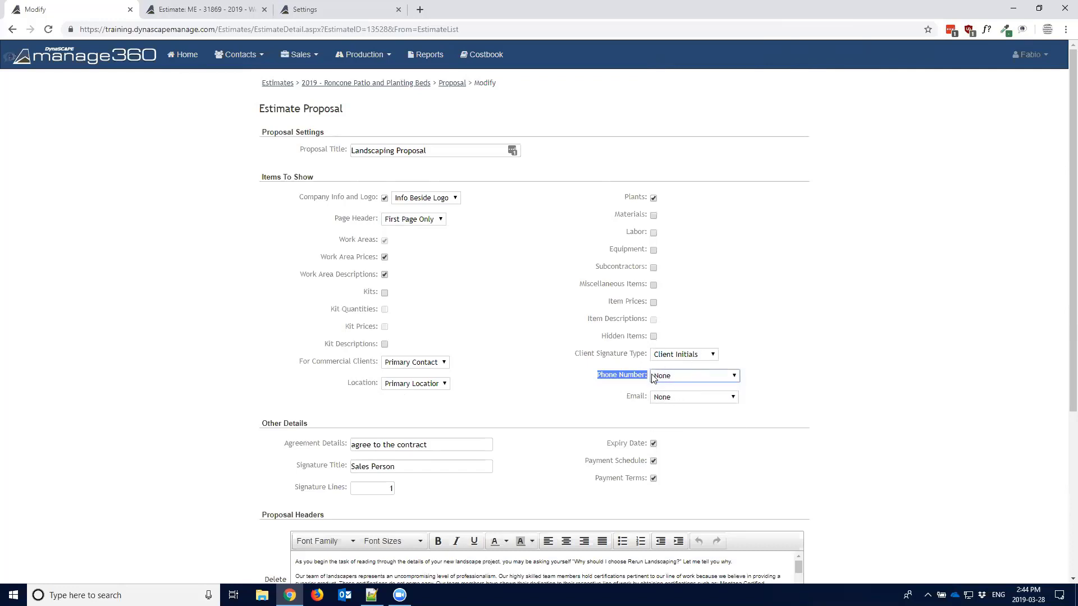
click(634, 377)
drag(609, 376, 670, 376)
click(674, 376)
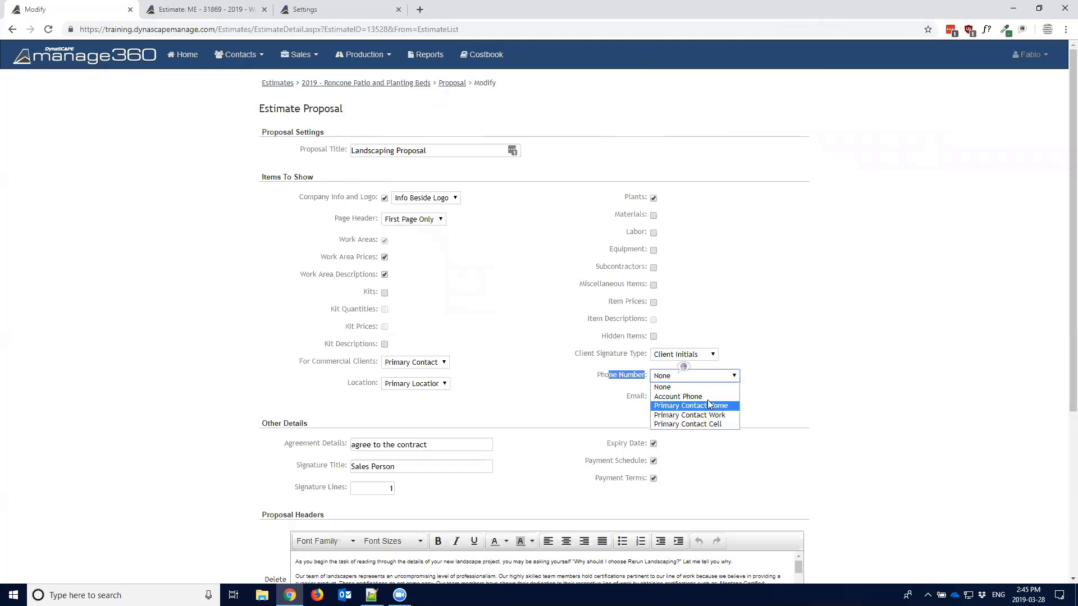
click(682, 396)
click(649, 384)
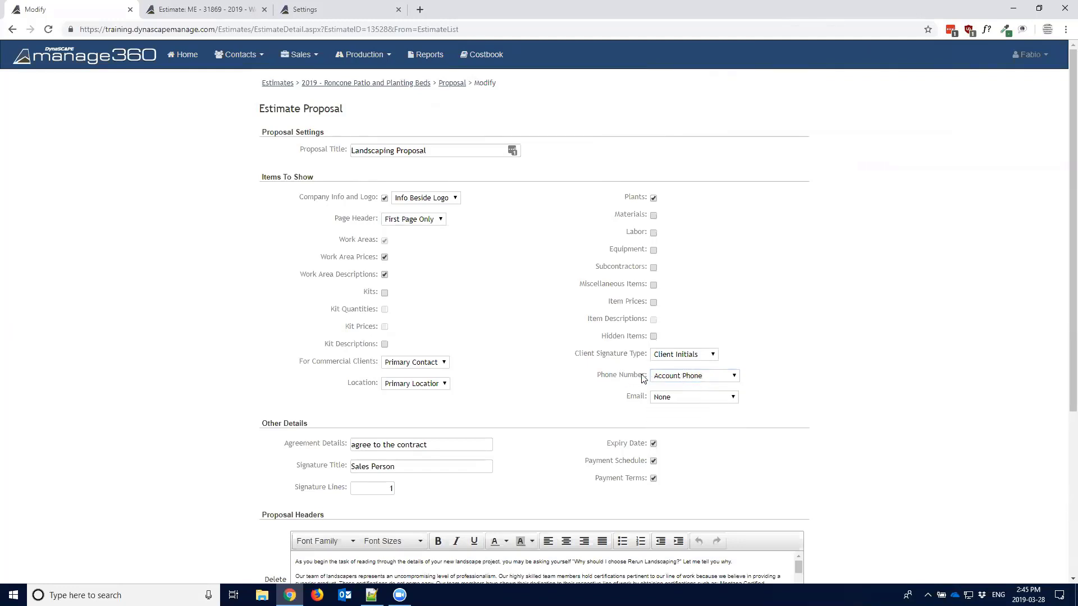
- Review the proposal's Email choices, try Account Email and restore the option to None
drag(626, 396, 651, 401)
click(677, 397)
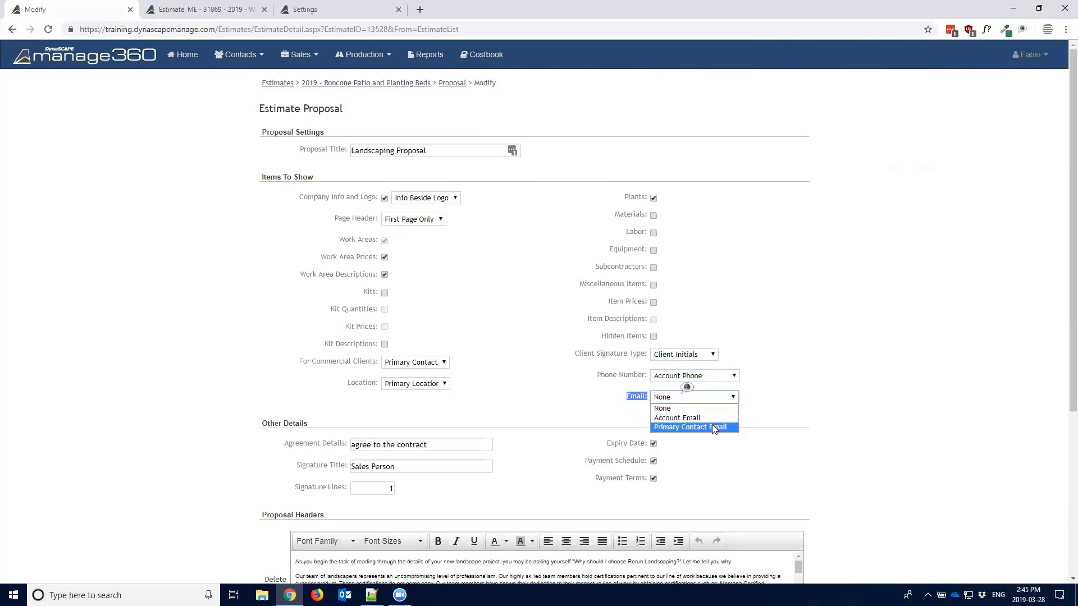
click(651, 402)
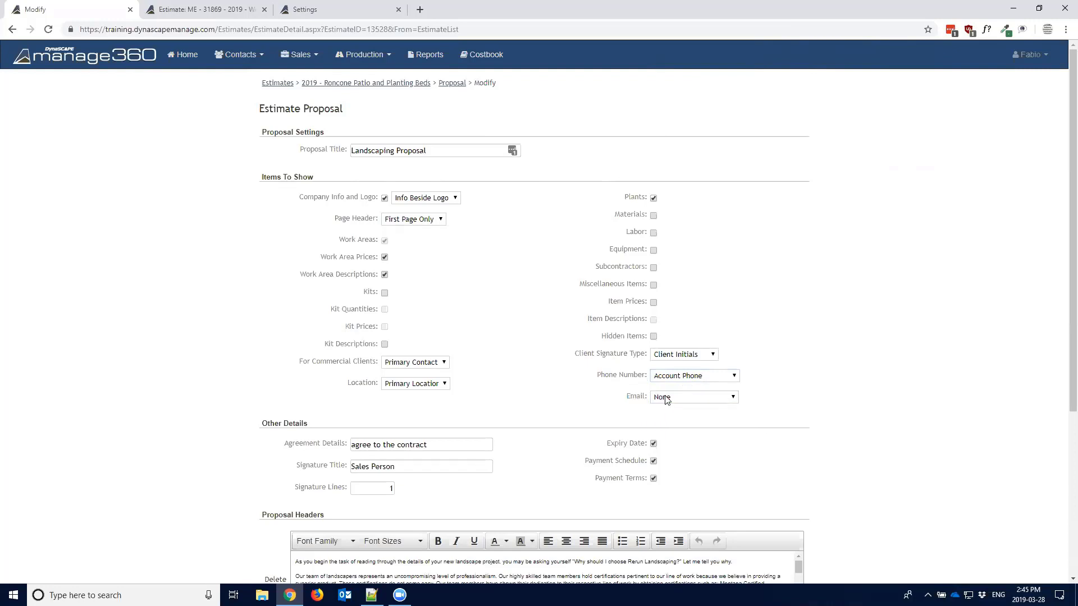
click(666, 399)
click(676, 418)
click(666, 399)
click(666, 408)
- Examine the Other Details section's Agreement Details field and its wording
scroll(233, 362, down, 1)
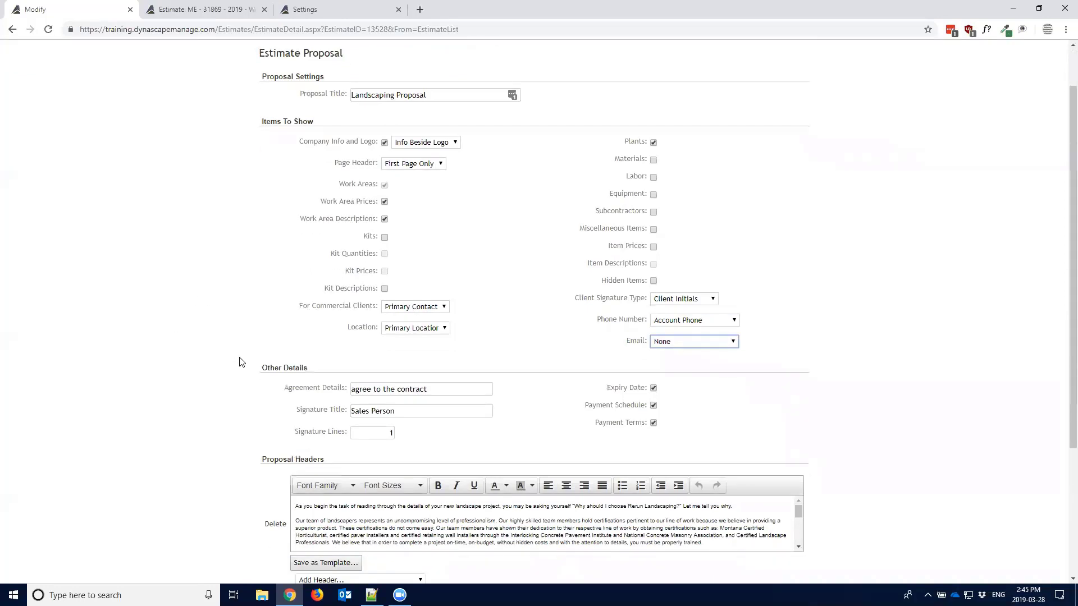
drag(260, 368, 310, 368)
click(298, 367)
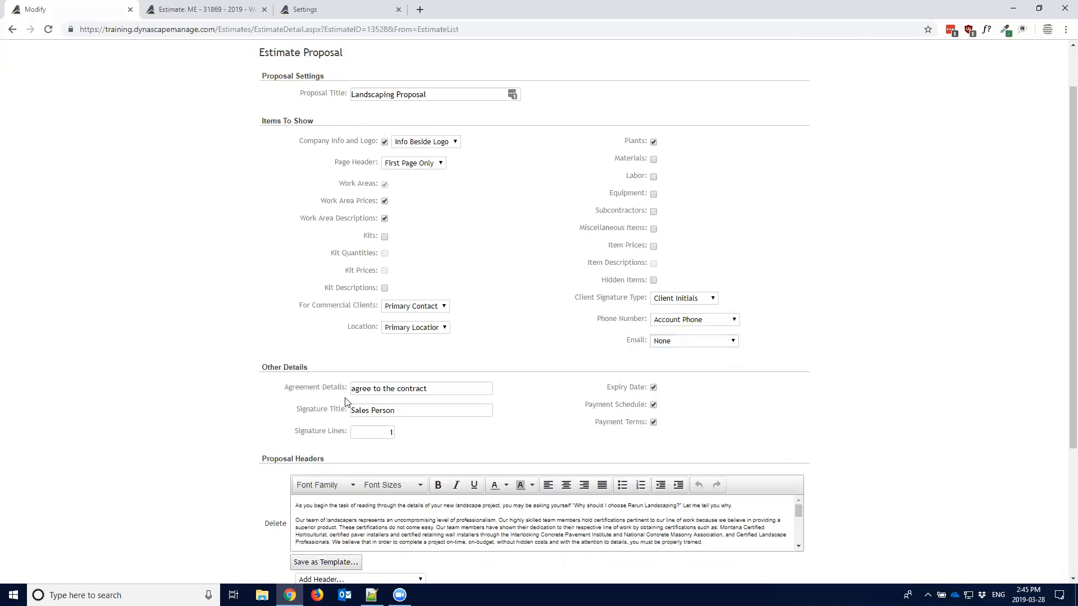
drag(285, 391, 339, 388)
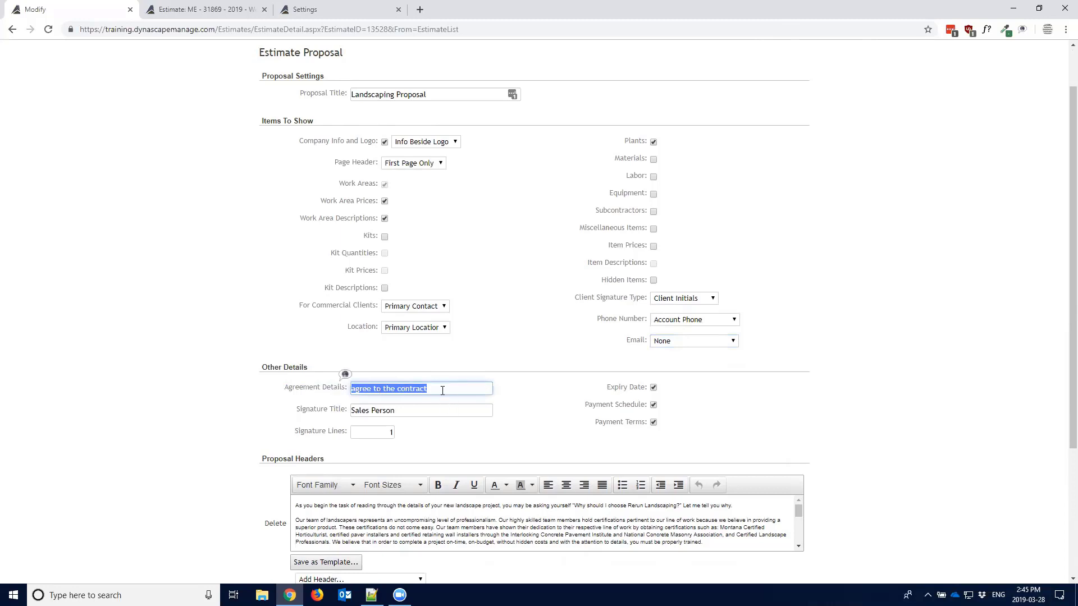
drag(442, 391, 331, 388)
drag(425, 389, 351, 397)
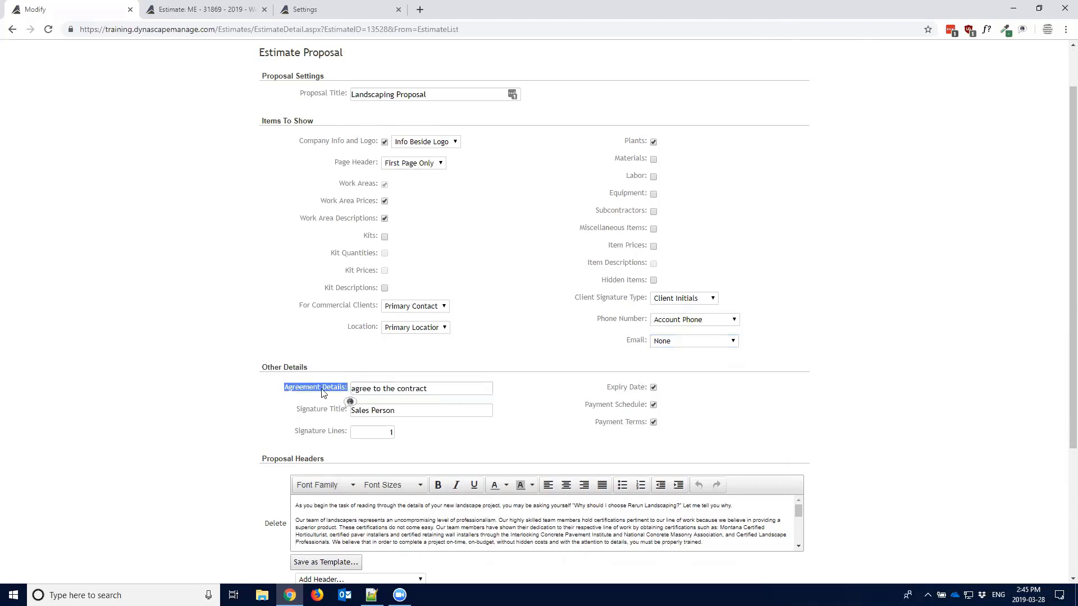
click(320, 391)
drag(428, 389, 328, 395)
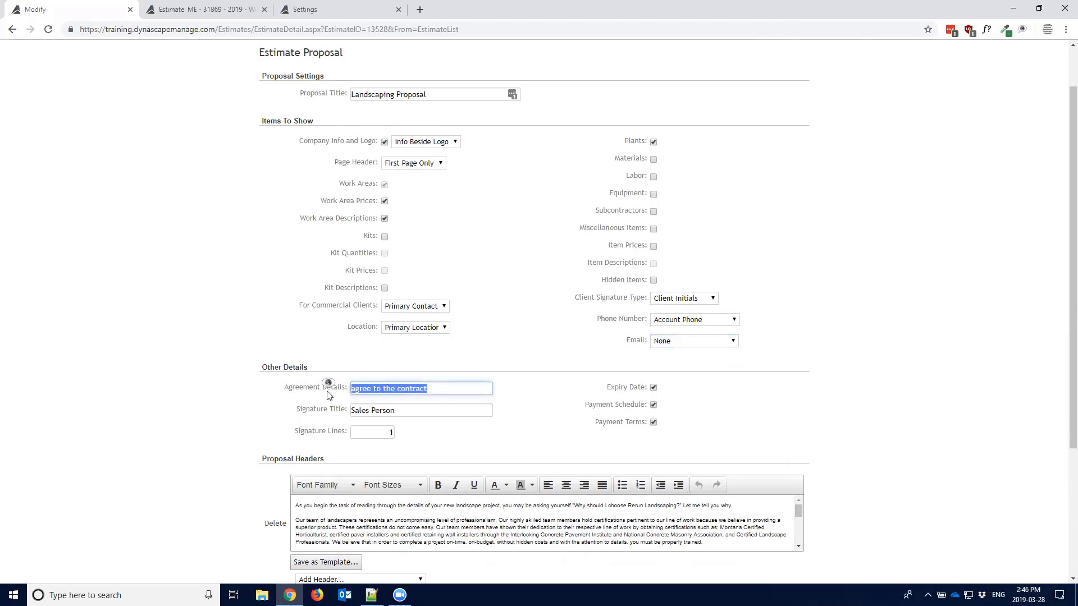
drag(443, 389, 350, 388)
click(491, 388)
- Examine the Signature Title and Signature Lines fields in Other Details
drag(296, 411, 347, 410)
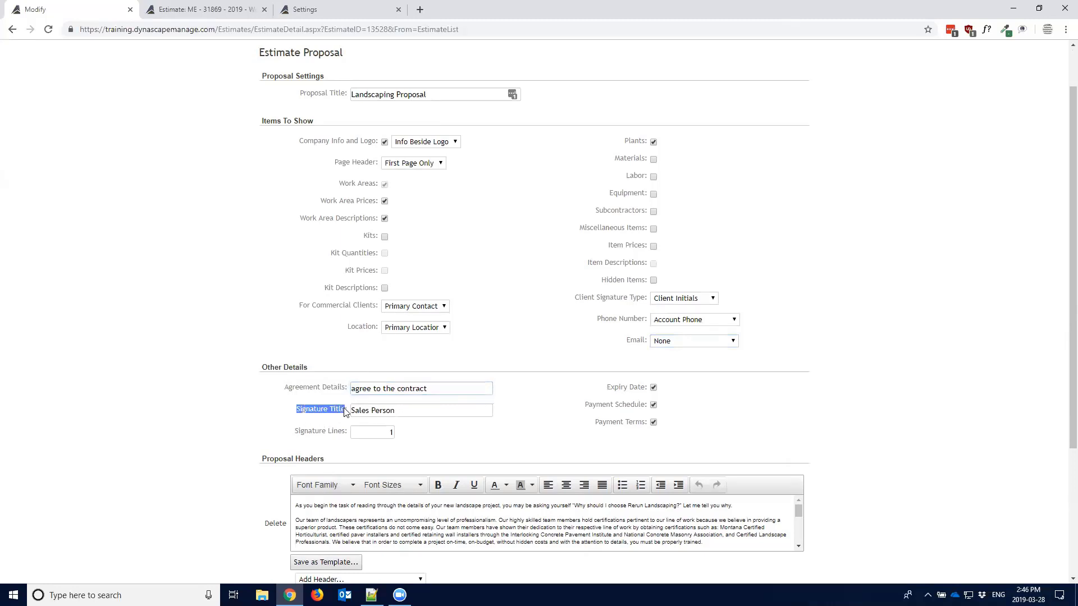
click(404, 412)
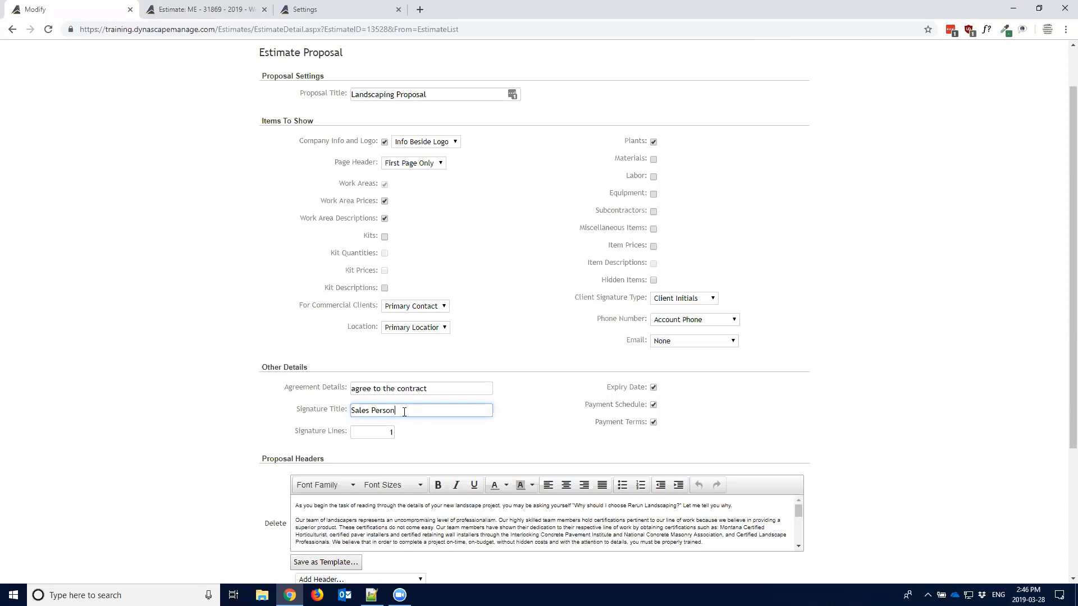
drag(404, 412, 335, 417)
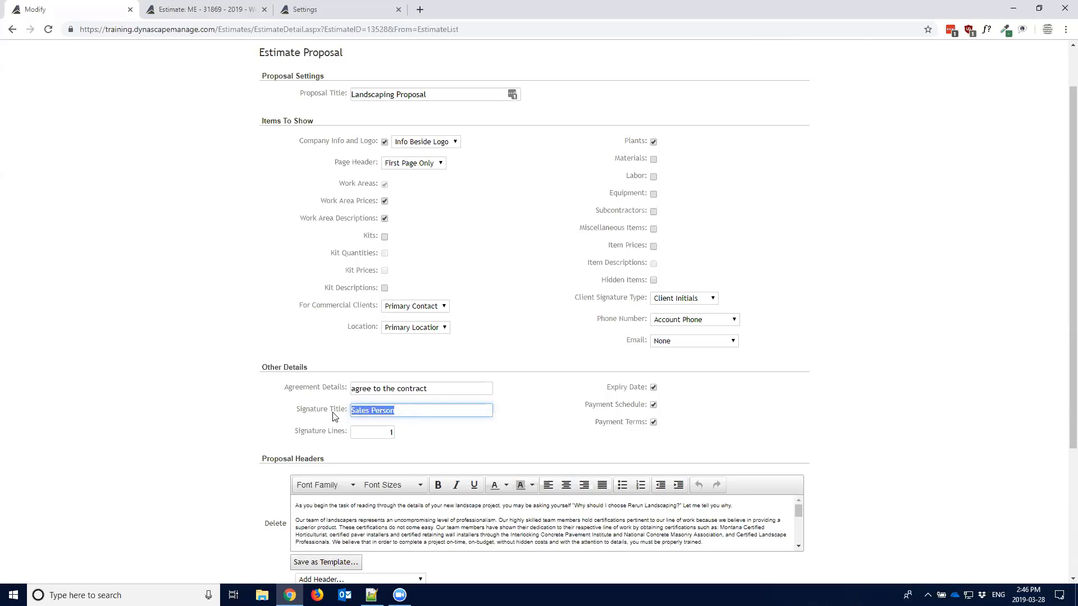
double_click(405, 413)
drag(405, 412, 352, 414)
click(417, 413)
drag(301, 436, 348, 436)
click(372, 437)
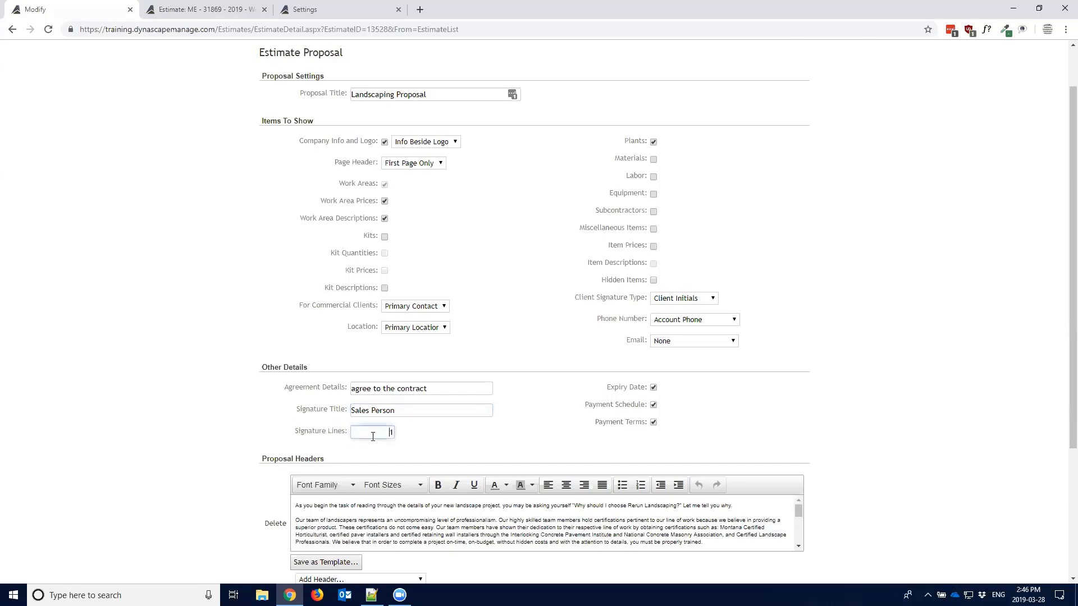
click(416, 441)
- Review the Expiry Date, Payment Schedule and Payment Terms options, toggling Payment Terms off and back on
drag(607, 388, 651, 393)
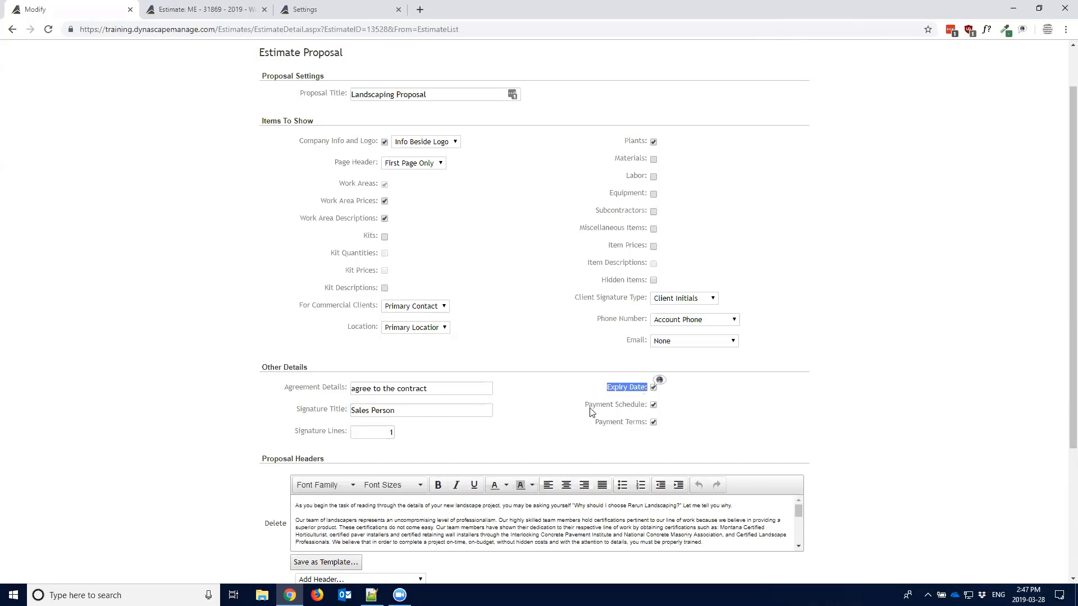
drag(583, 406, 645, 408)
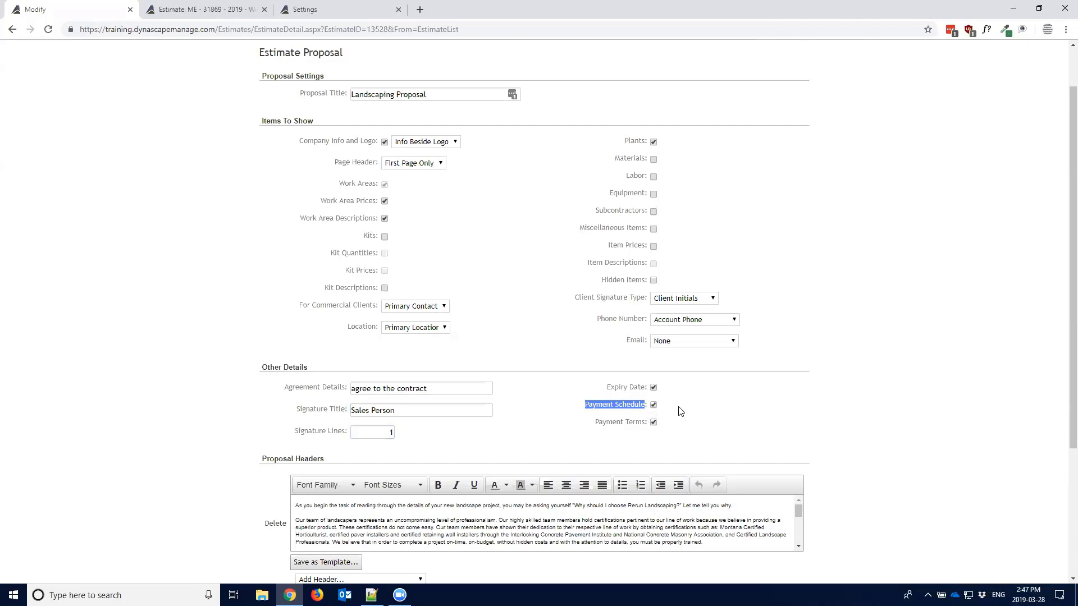
click(654, 405)
drag(595, 426, 648, 430)
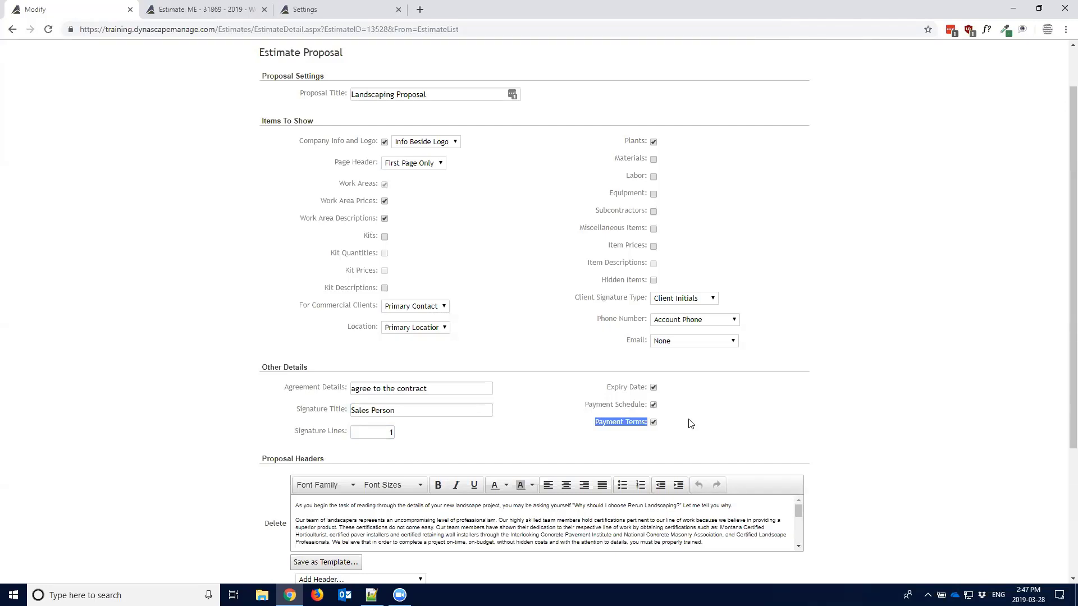
click(654, 423)
click(654, 423)
click(681, 422)
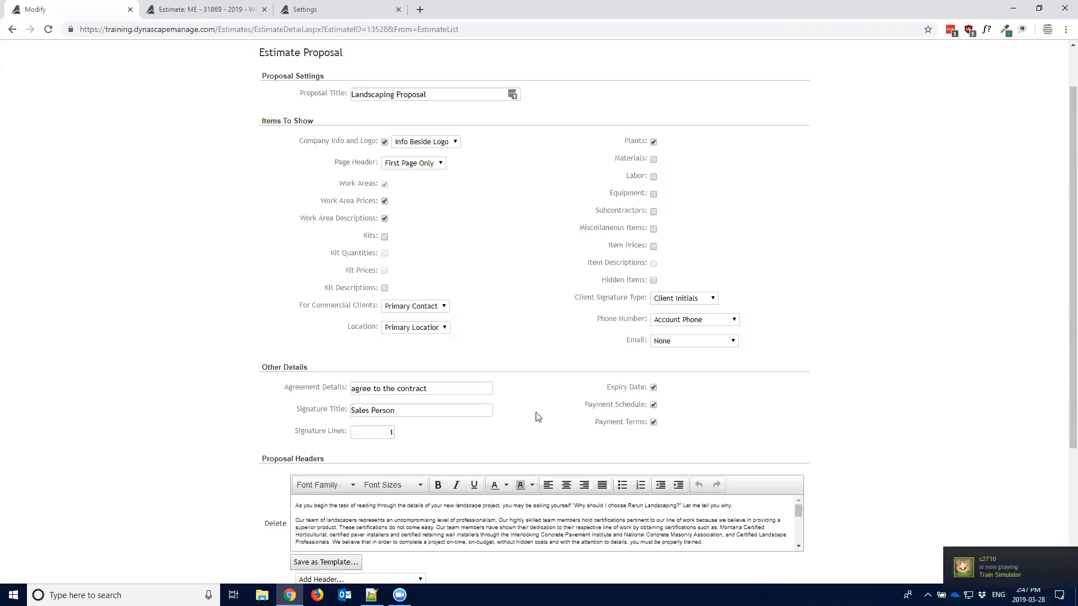
- Examine the Proposal Headers section and its template option, and return to the proposal title
scroll(473, 413, down, 1)
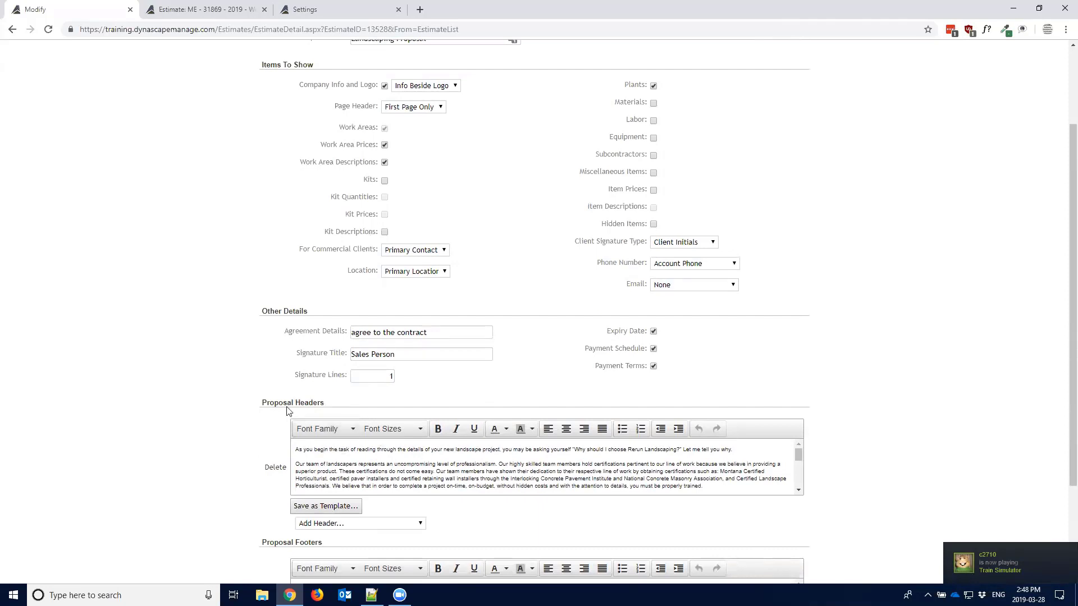
drag(263, 403, 325, 403)
click(325, 404)
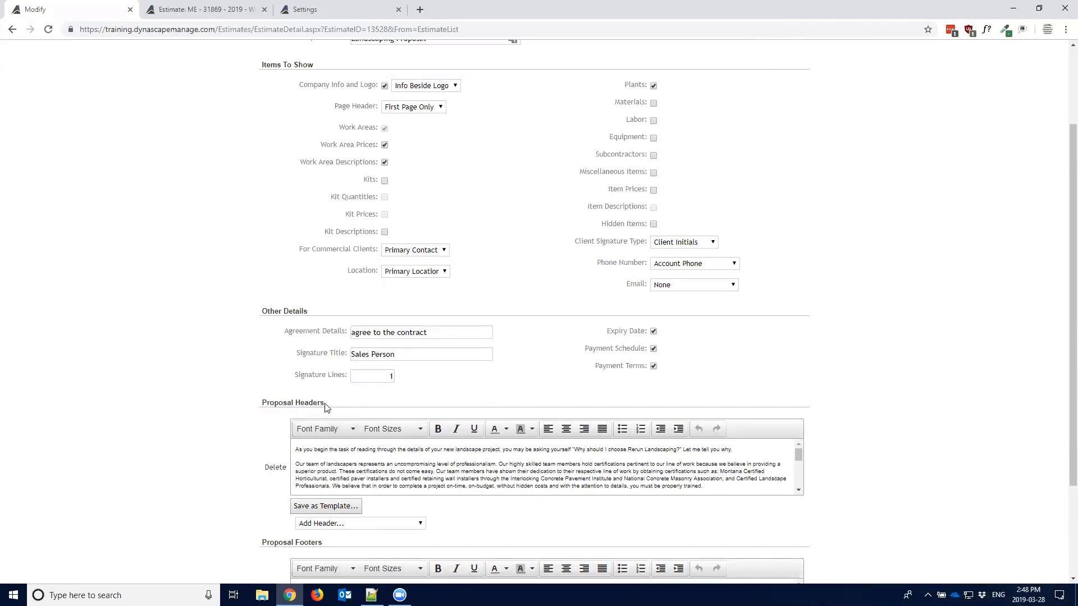
triple_click(325, 405)
click(294, 403)
scroll(273, 439, down, 1)
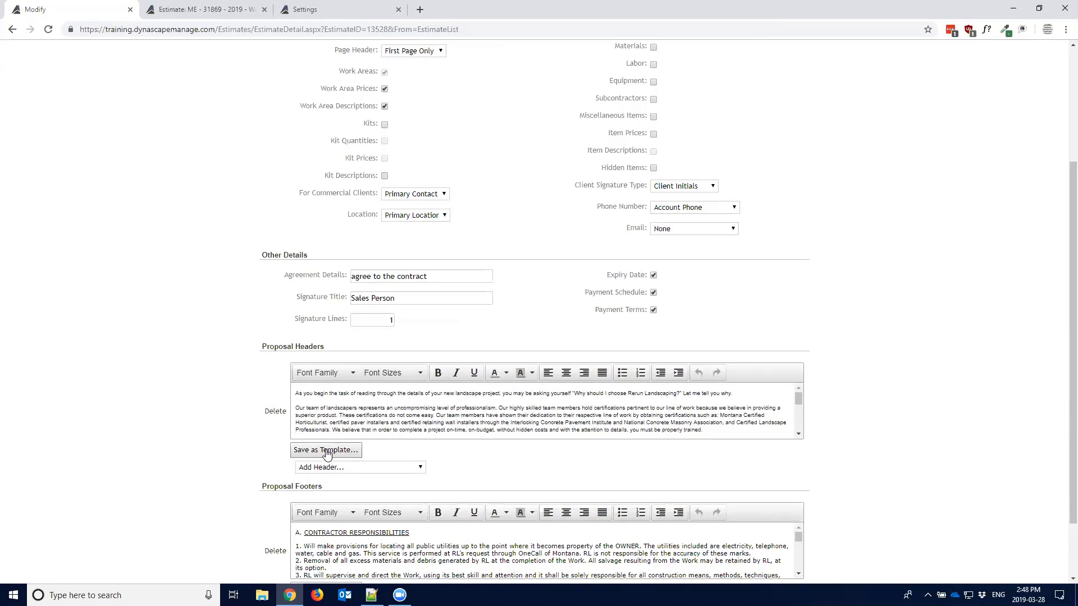
scroll(229, 400, up, 3)
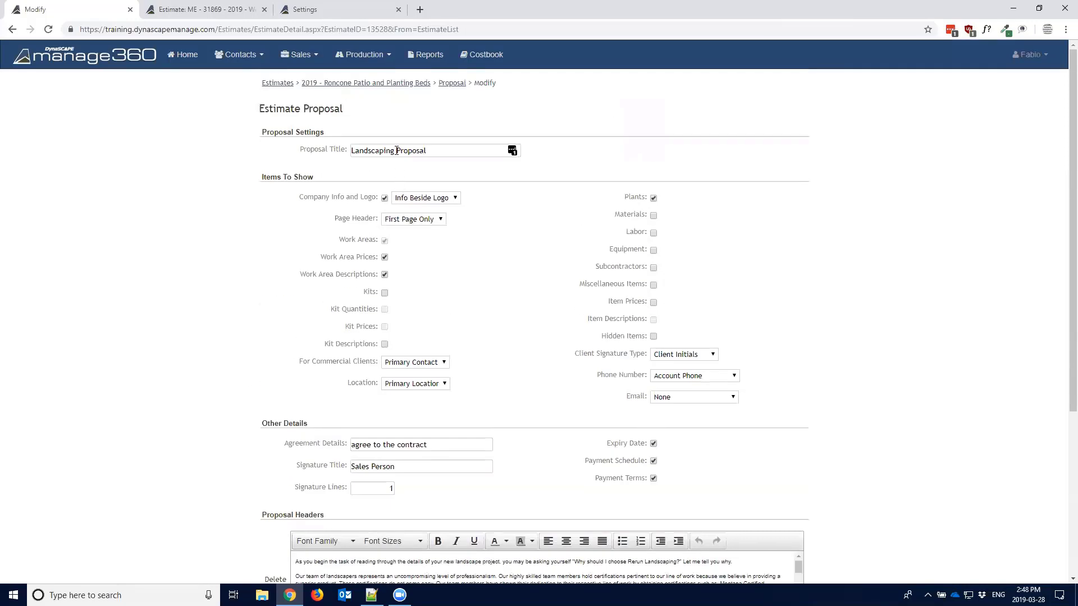
- Review the header and footer template choices offered for the Landscaping Proposal layout without adding any
scroll(327, 279, down, 2)
scroll(302, 348, down, 3)
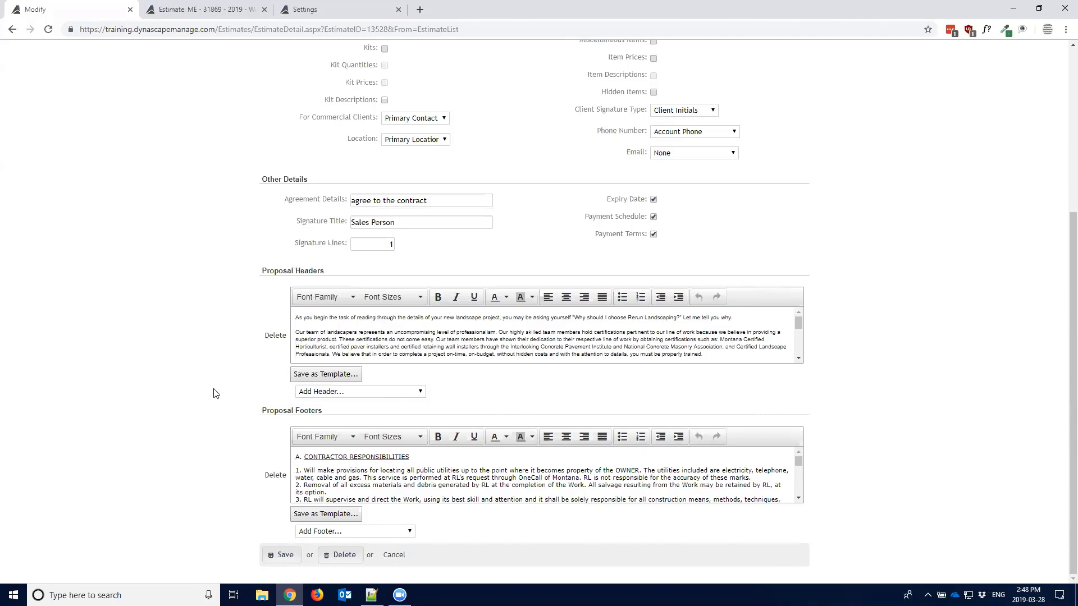
click(393, 391)
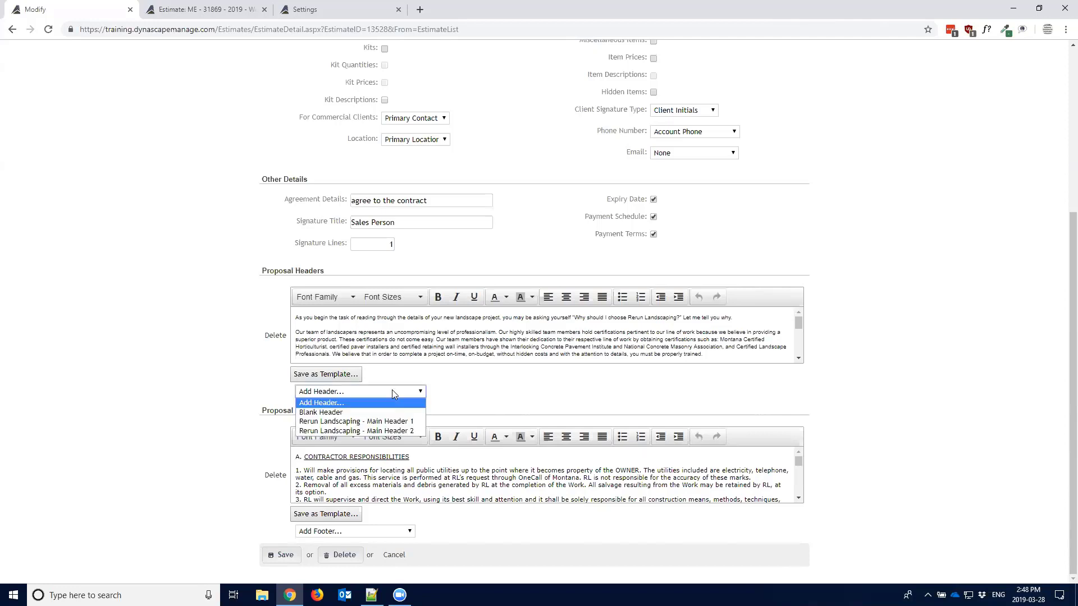
click(395, 402)
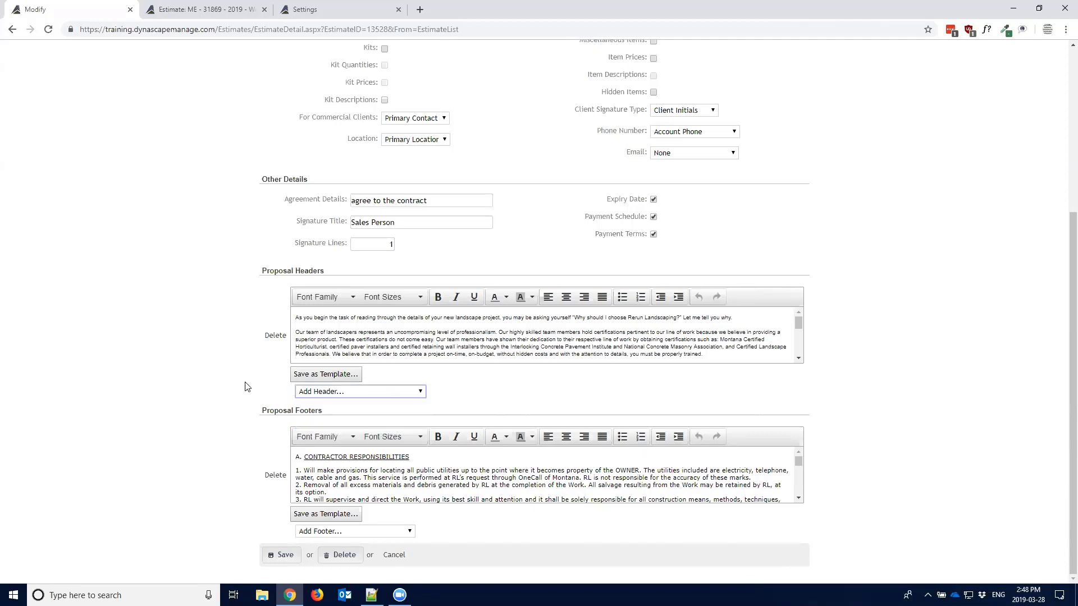
click(378, 533)
click(221, 501)
- Add a blank header to the Proposal Headers section and delete it again
click(345, 393)
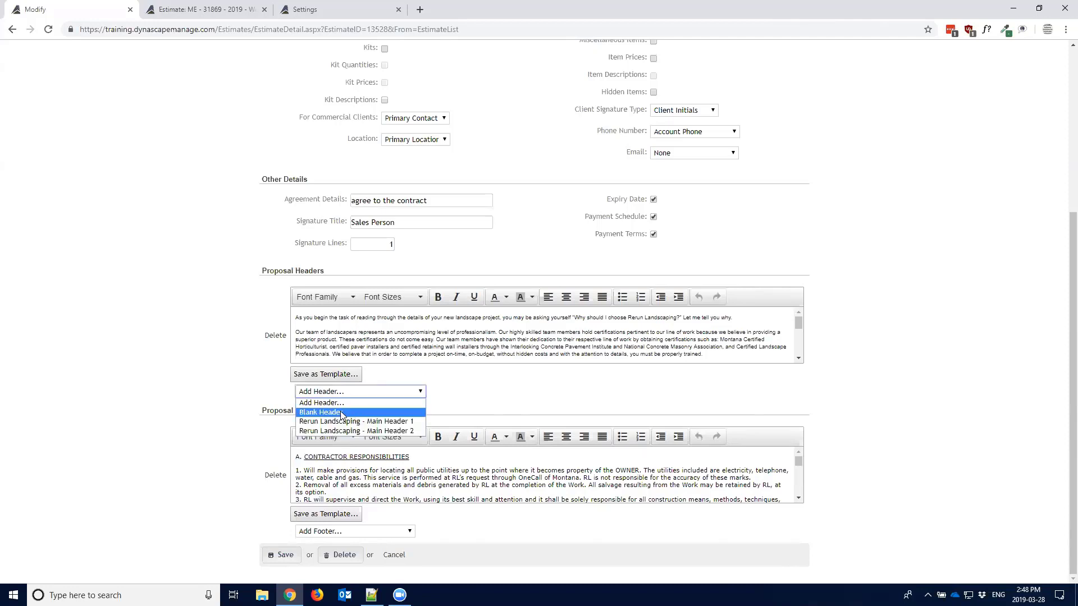
click(342, 413)
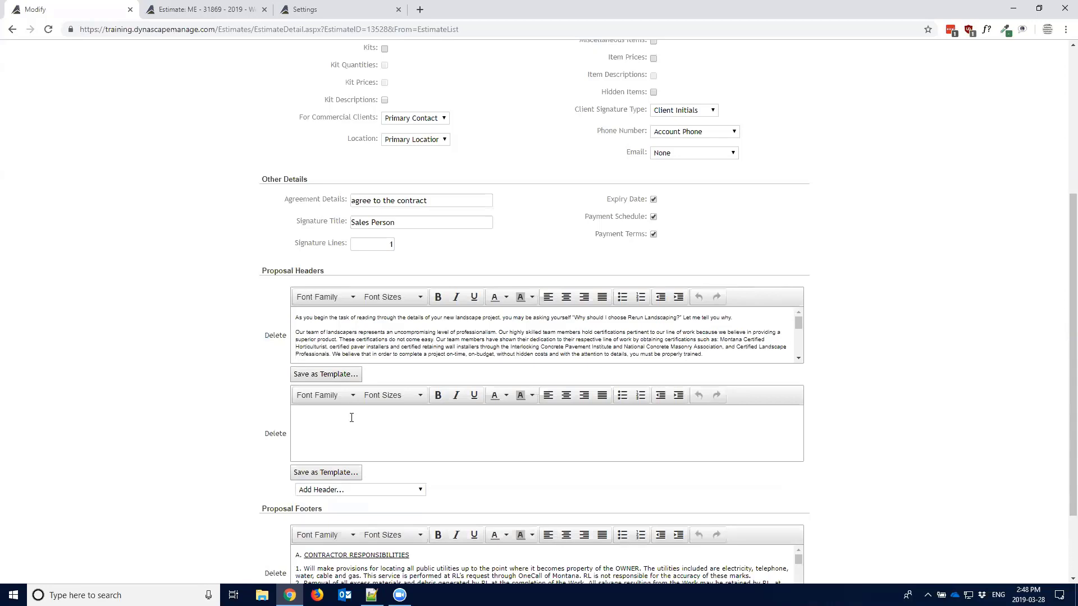
click(389, 445)
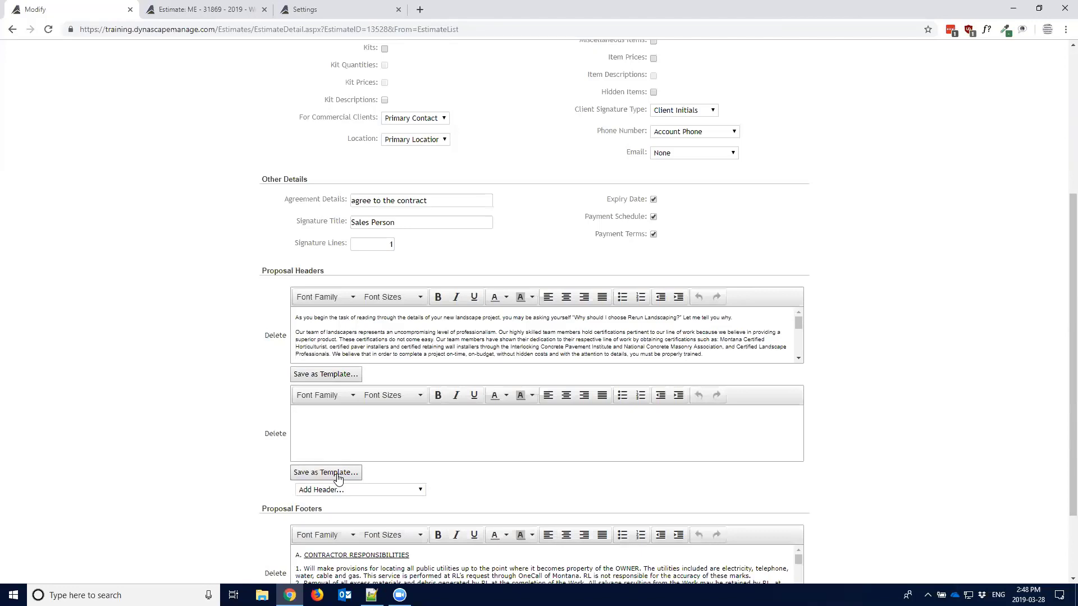
click(275, 435)
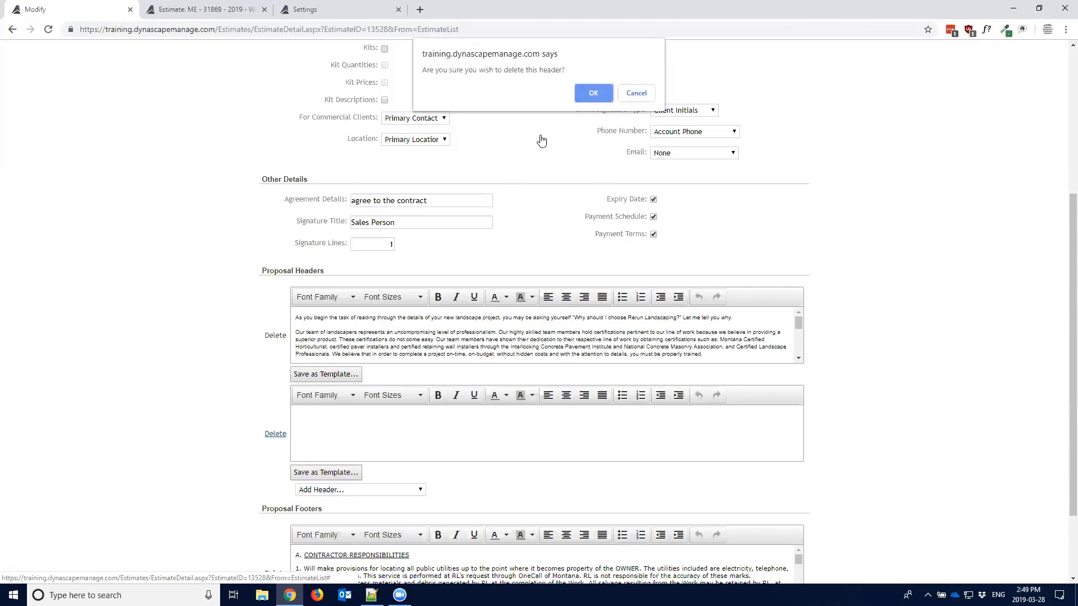
click(587, 92)
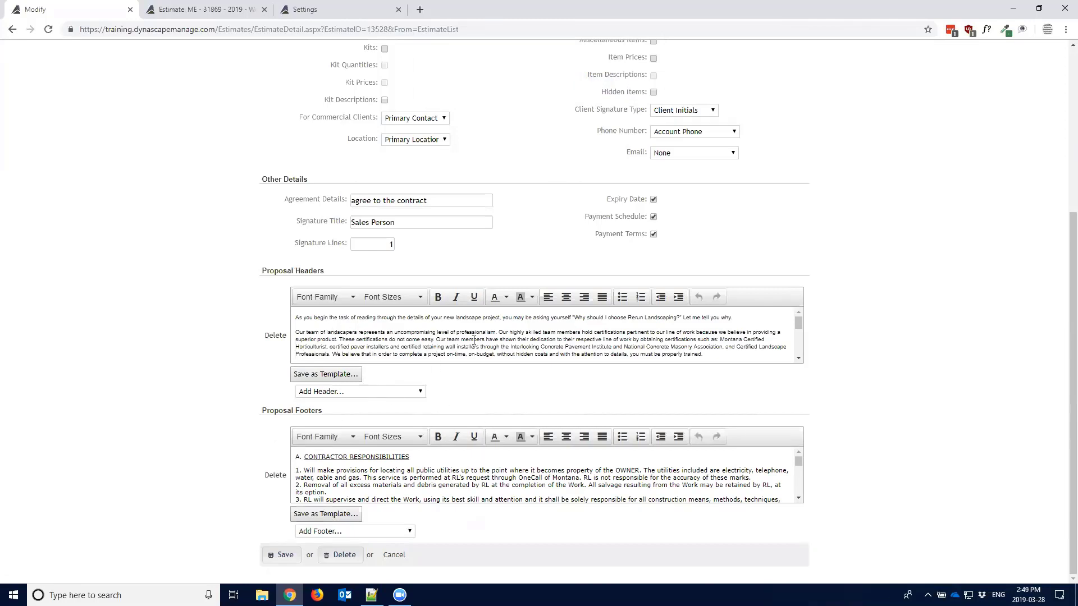
- Check the Landscaping Proposal layout's settings once more and save the layout
scroll(168, 417, up, 4)
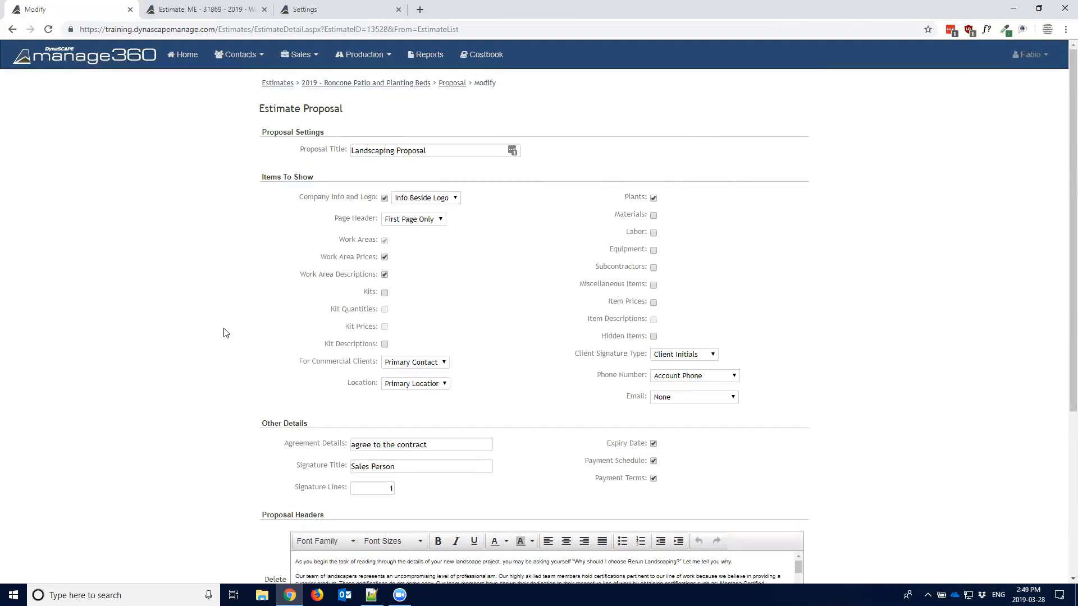
scroll(193, 381, down, 4)
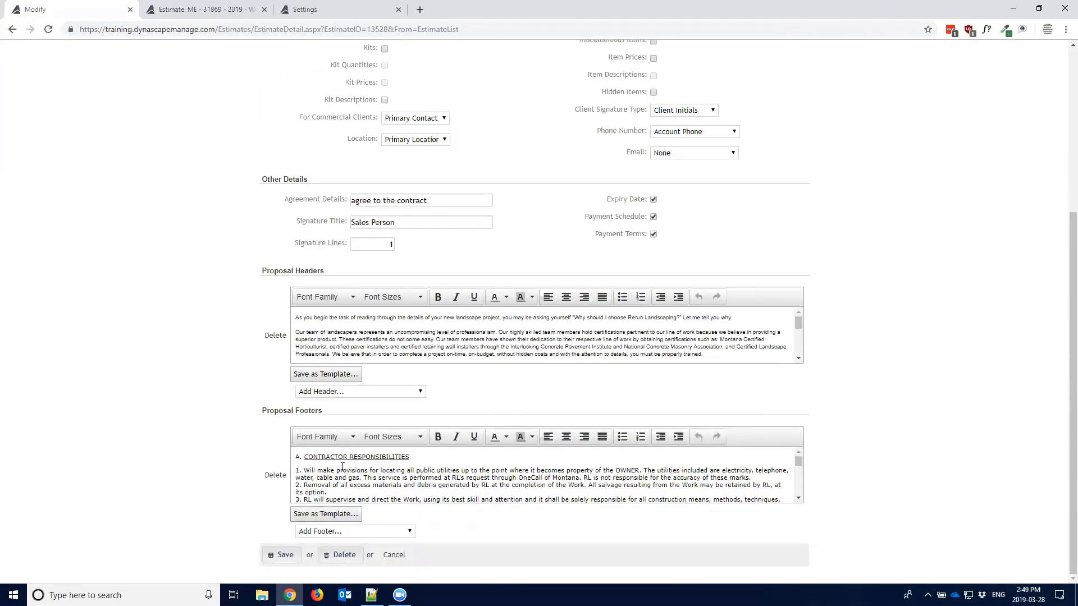
click(285, 555)
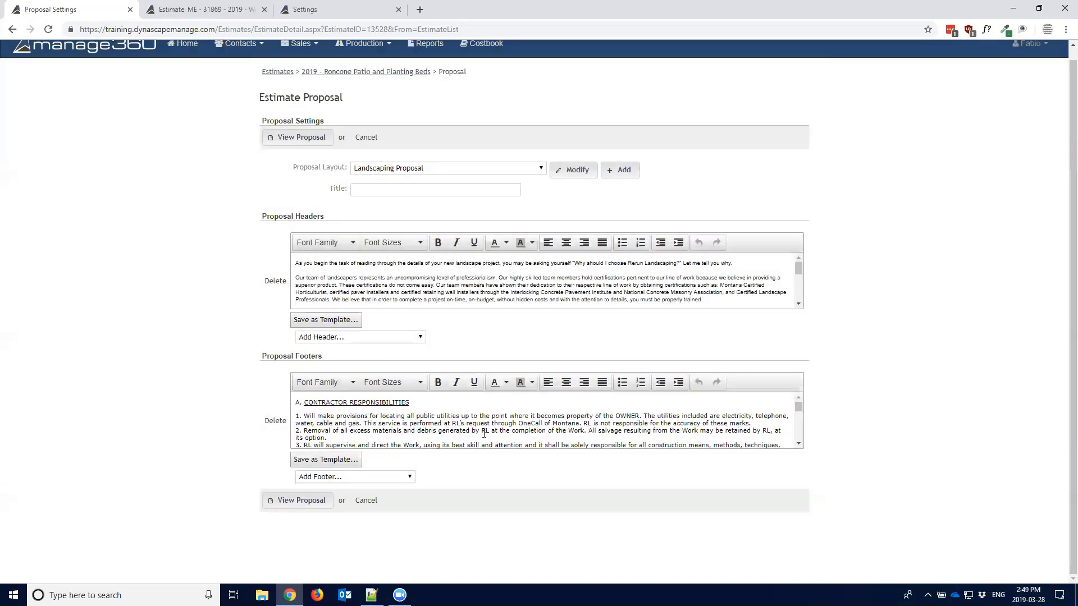
- Switch the estimate's proposal layout to Maintenance Proposal and return to Landscaping Proposal
click(539, 168)
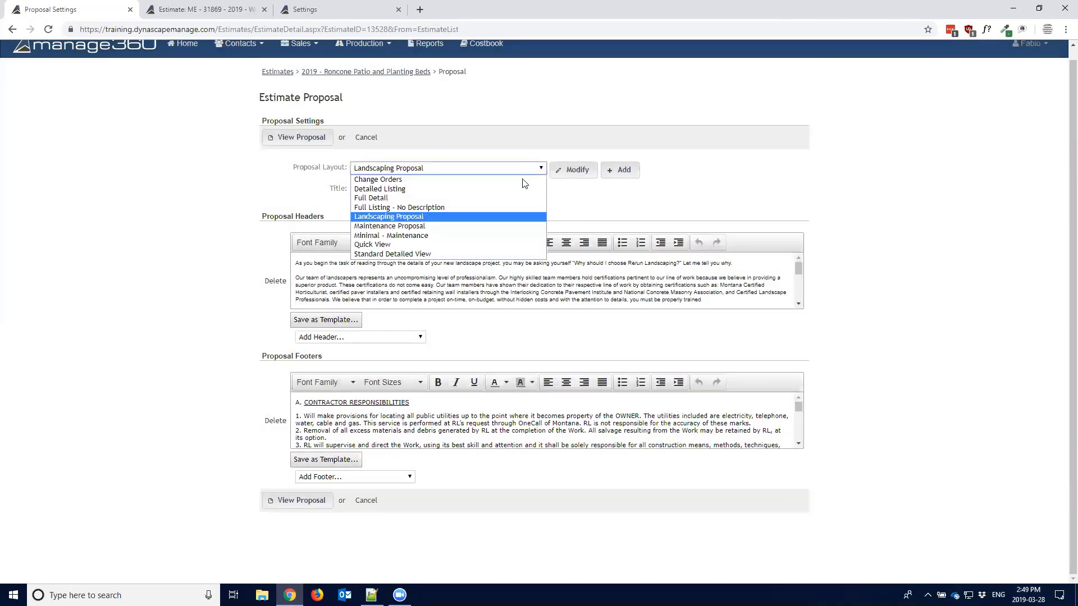
click(437, 231)
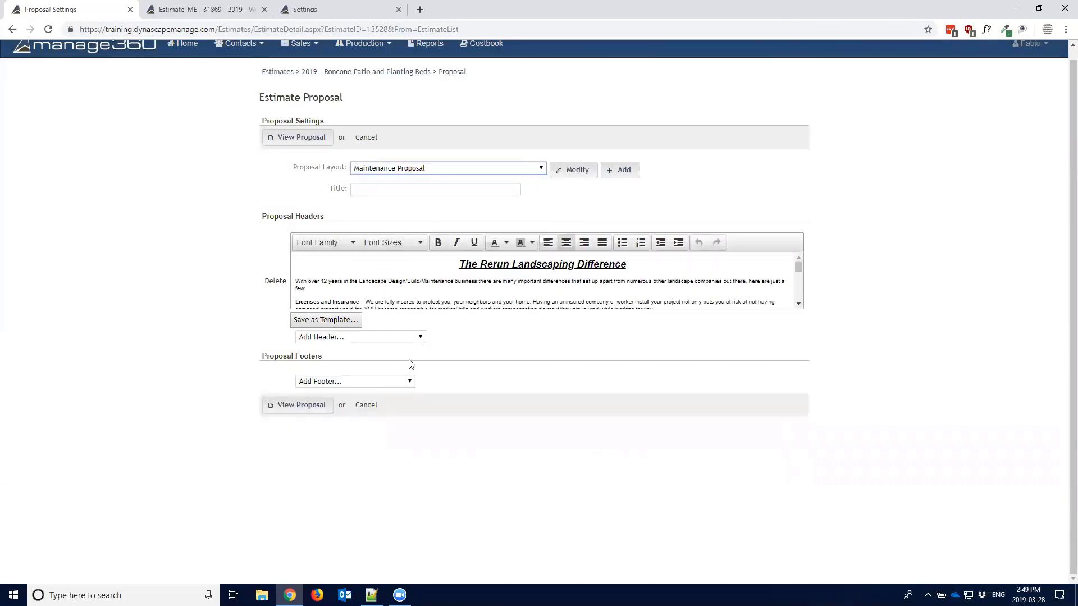
click(541, 169)
click(455, 217)
- Delete the contractor responsibilities footer, and restore it by switching to Maintenance Proposal and back to Landscaping Proposal
click(274, 420)
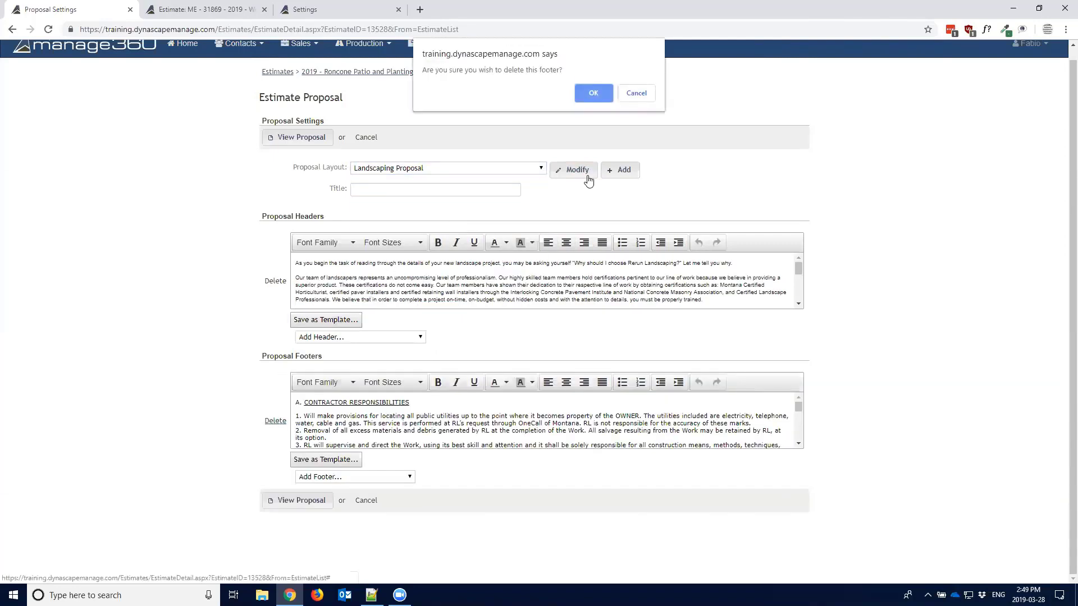
click(602, 96)
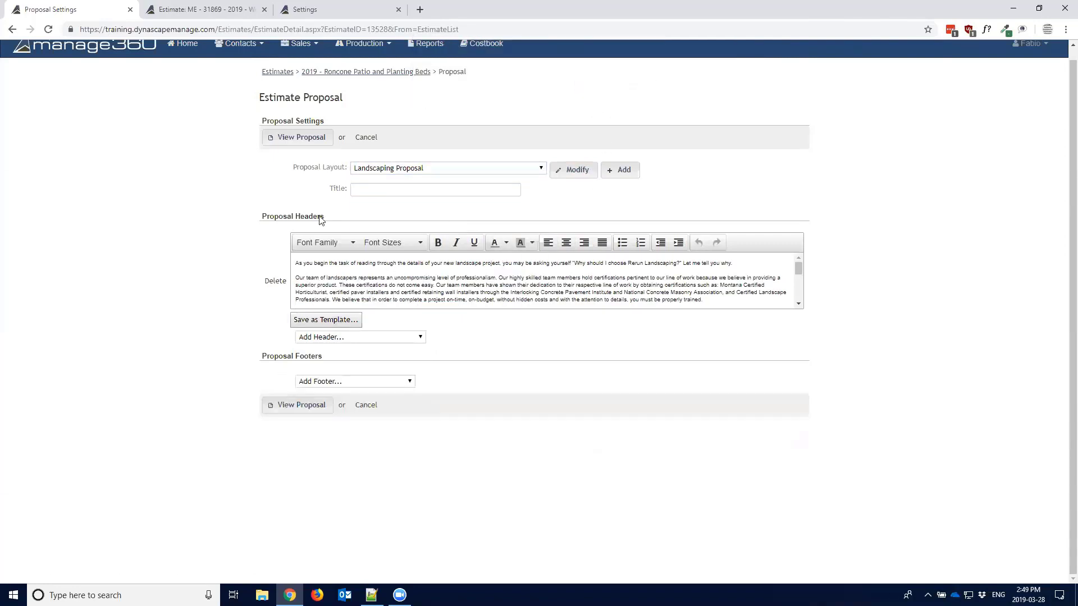
click(388, 168)
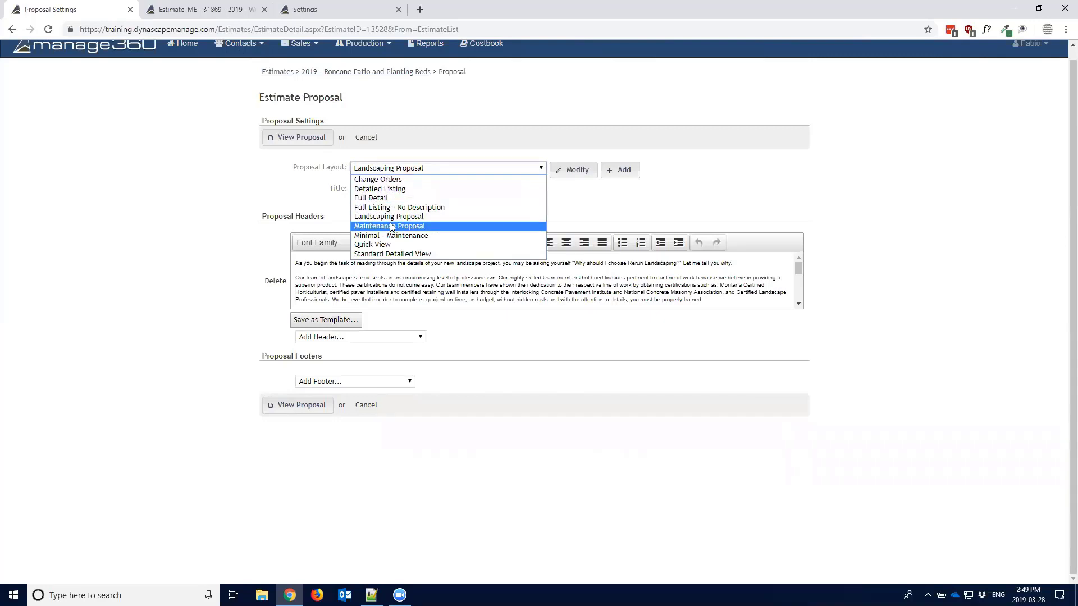
click(393, 226)
click(407, 170)
click(408, 218)
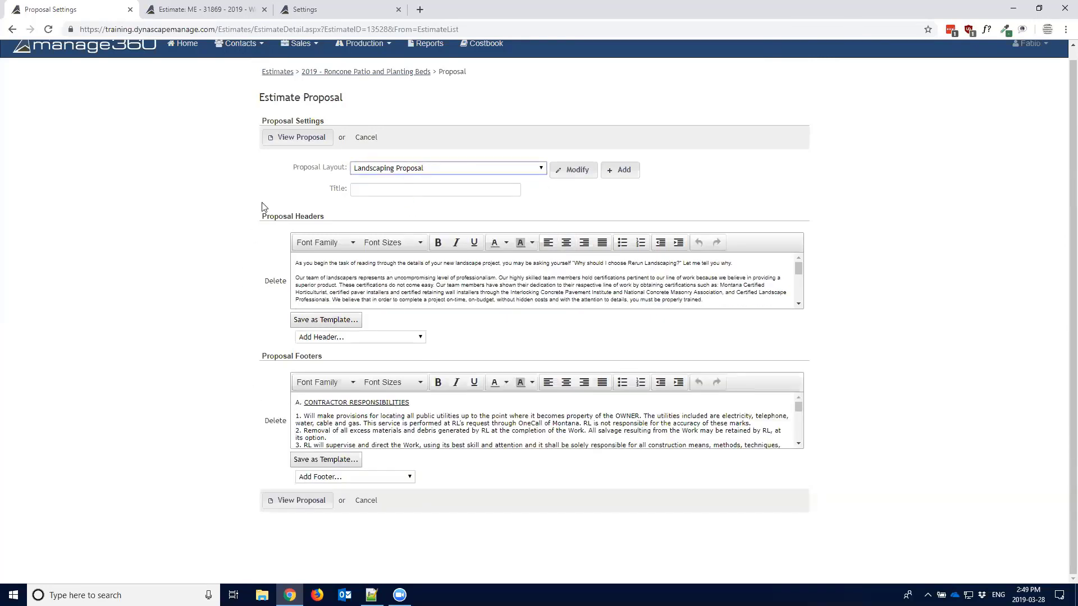
- Generate the proposal with the Landscaping Proposal layout, open the document in Word and enable editing
click(298, 139)
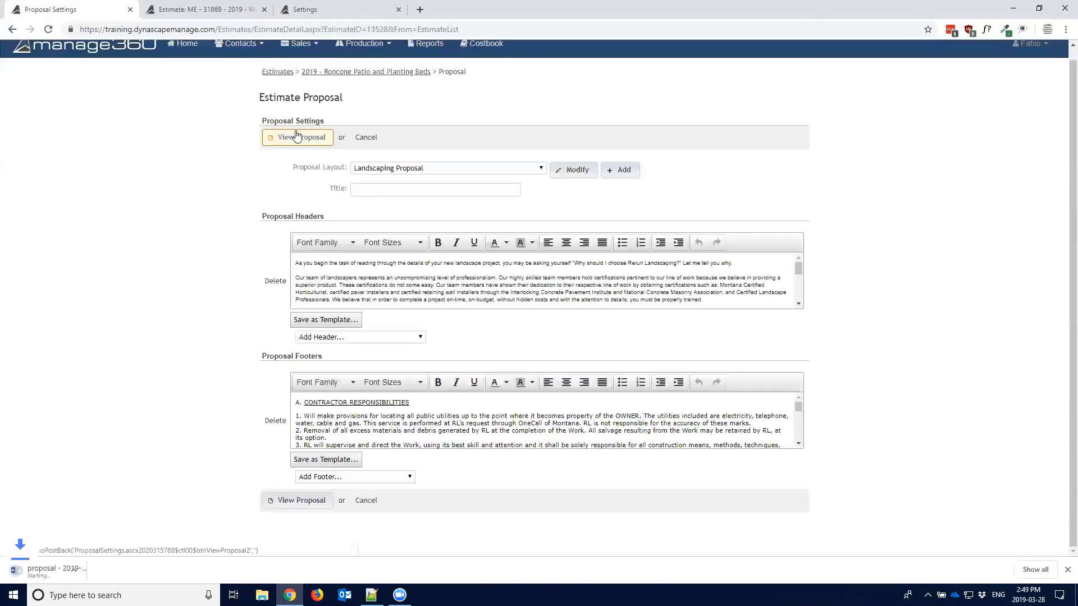
click(66, 572)
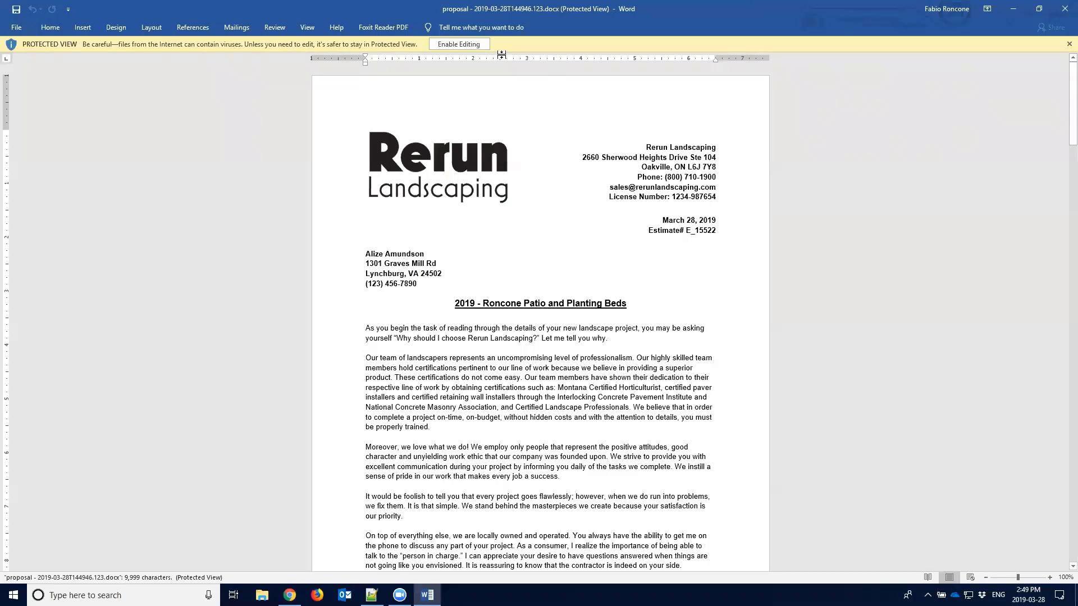
click(458, 44)
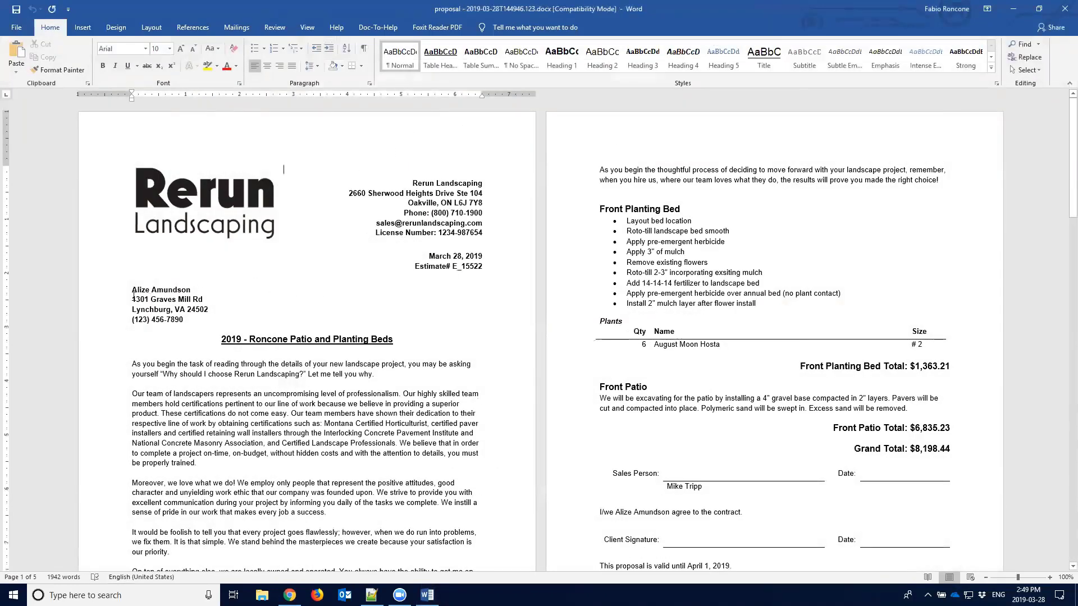
- Examine the client's name, address and phone block and the project title on the proposal's first page
drag(132, 320, 198, 309)
click(157, 321)
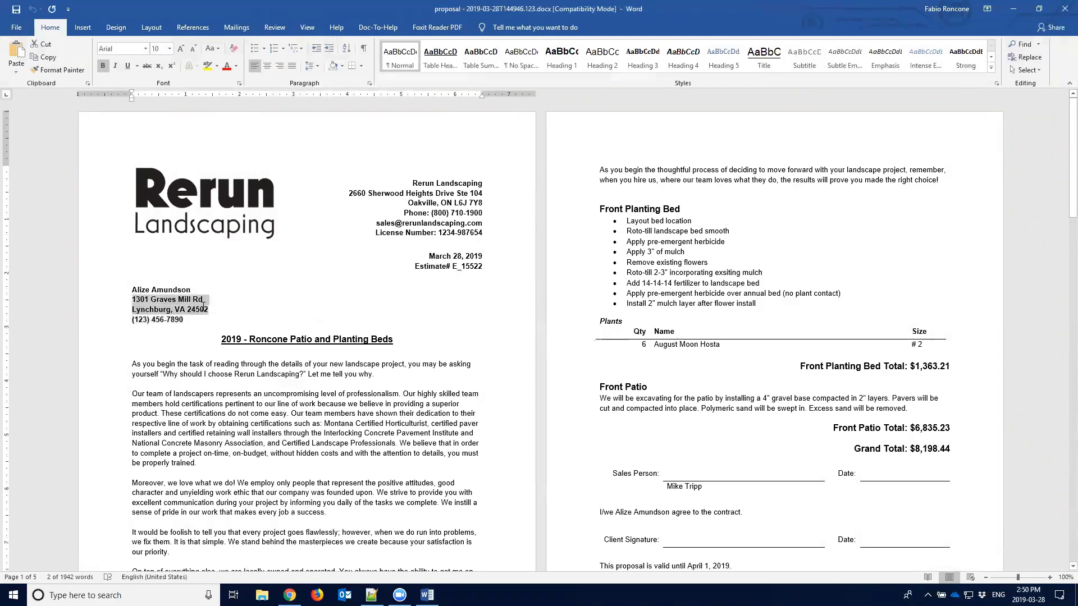
click(157, 289)
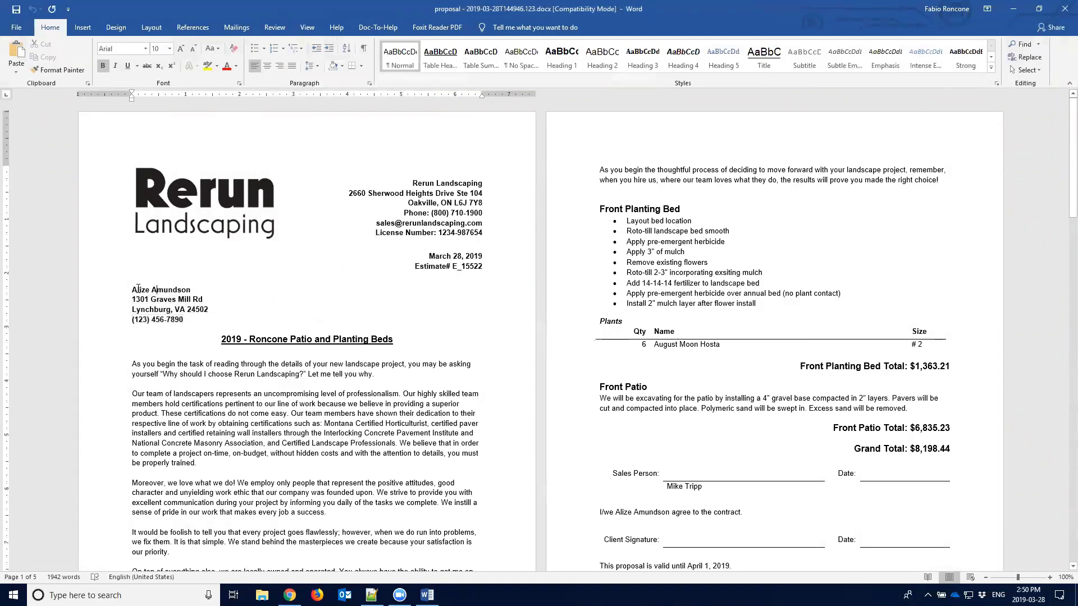
triple_click(158, 289)
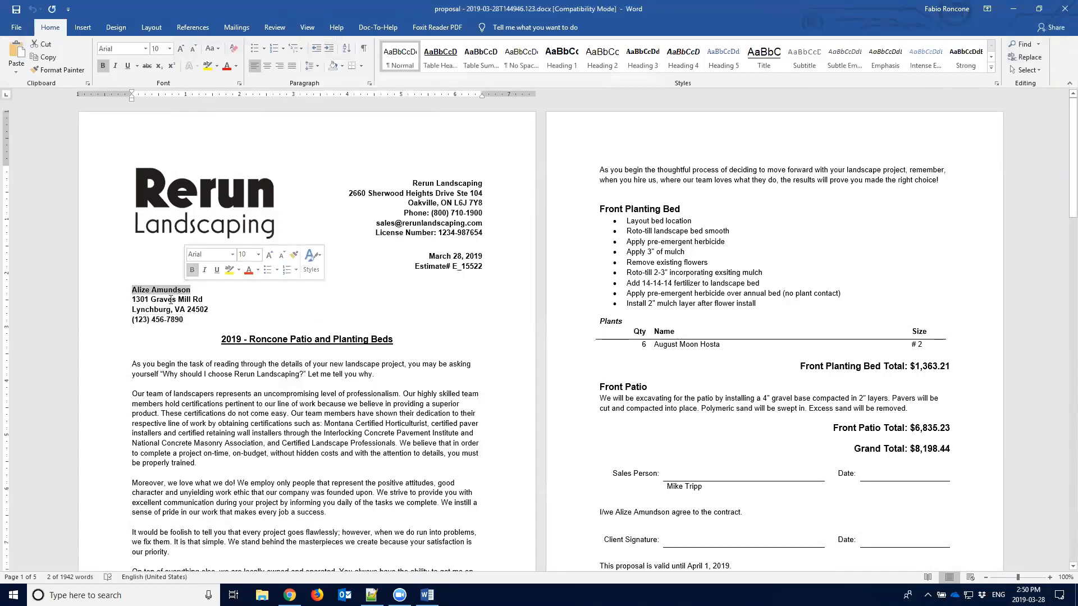
click(169, 300)
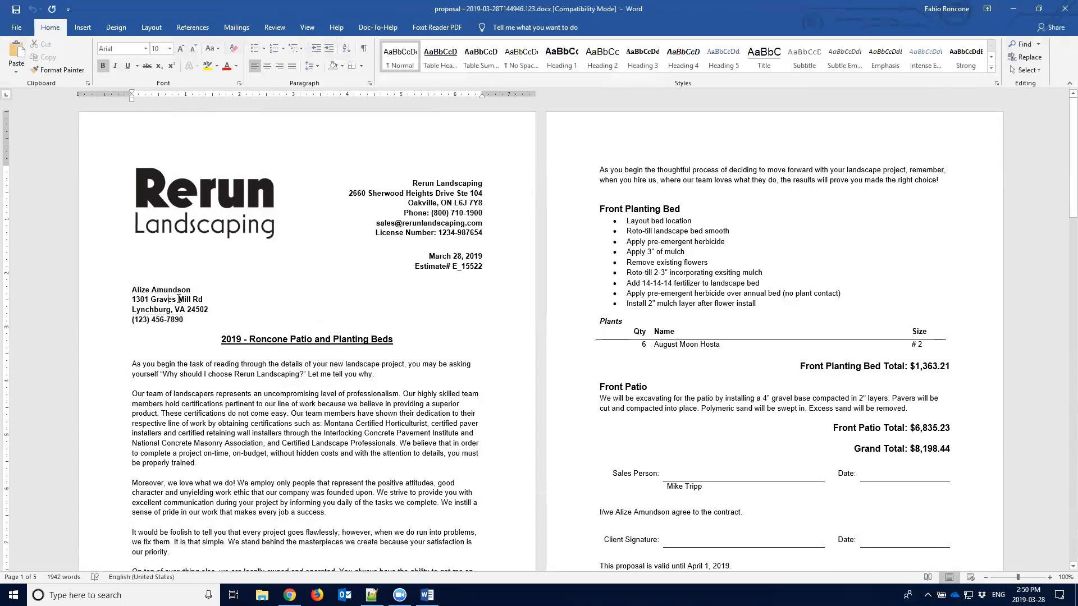
scroll(156, 370, down, 2)
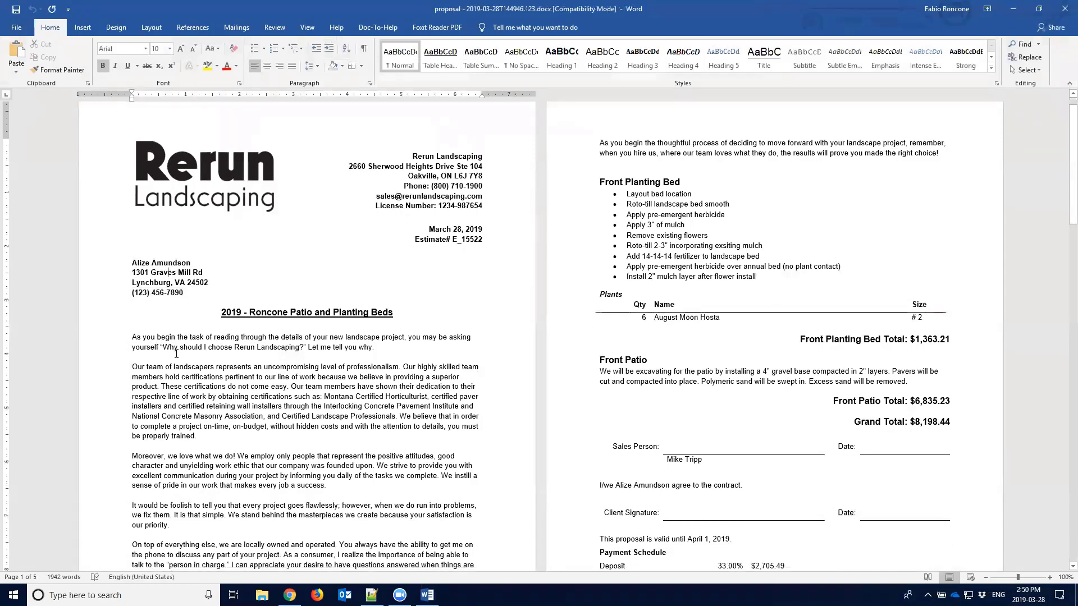
drag(274, 285, 364, 286)
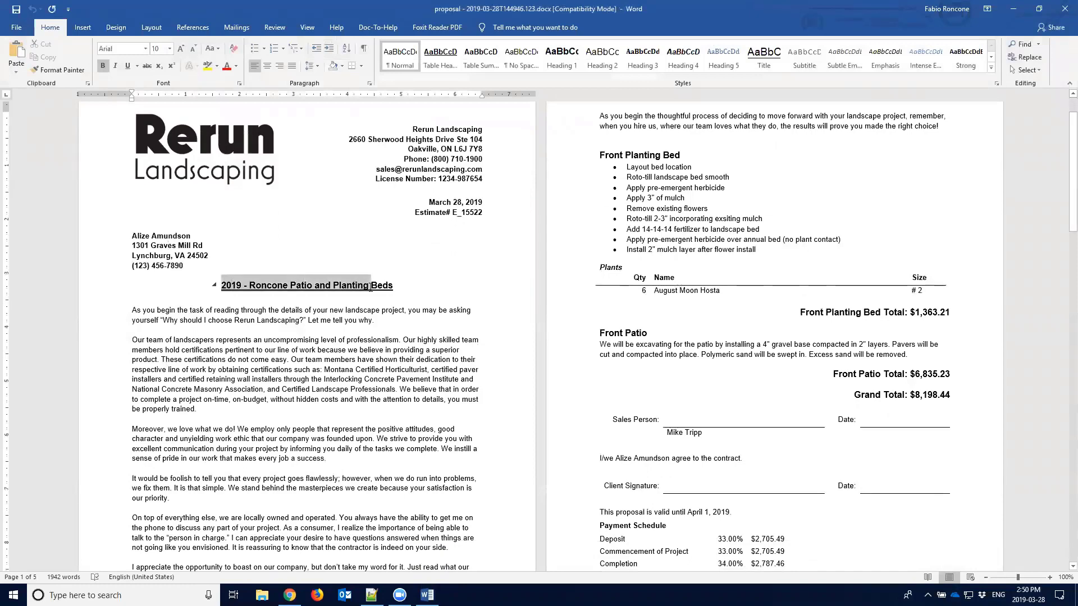
click(307, 309)
- Review the header text that follows the project title on the proposal's first page
drag(134, 310, 291, 362)
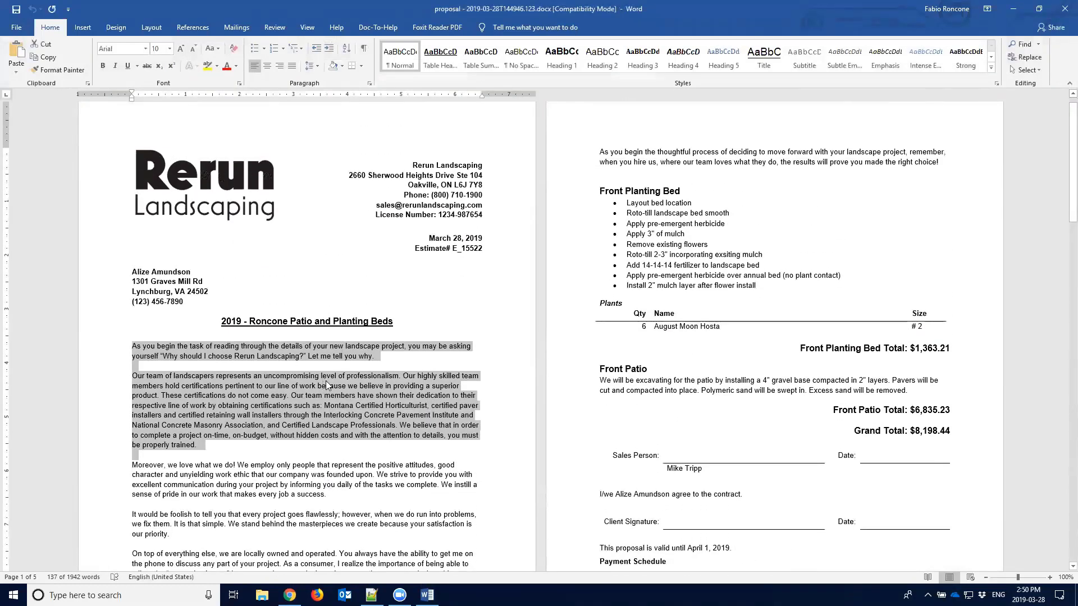
scroll(327, 381, up, 1)
scroll(326, 381, down, 1)
scroll(325, 381, down, 3)
click(203, 365)
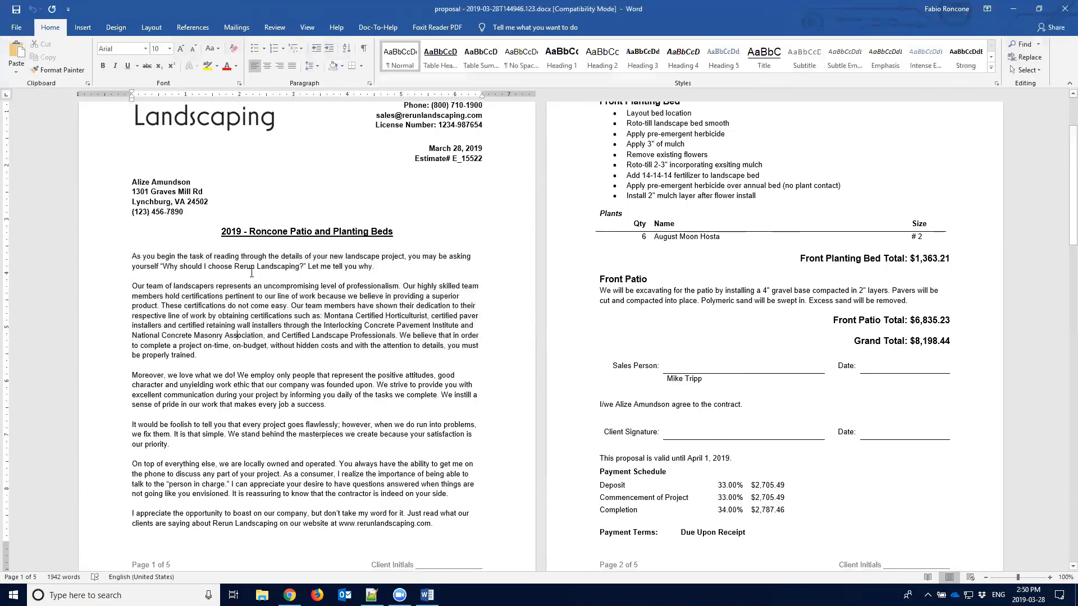
scroll(285, 346, up, 2)
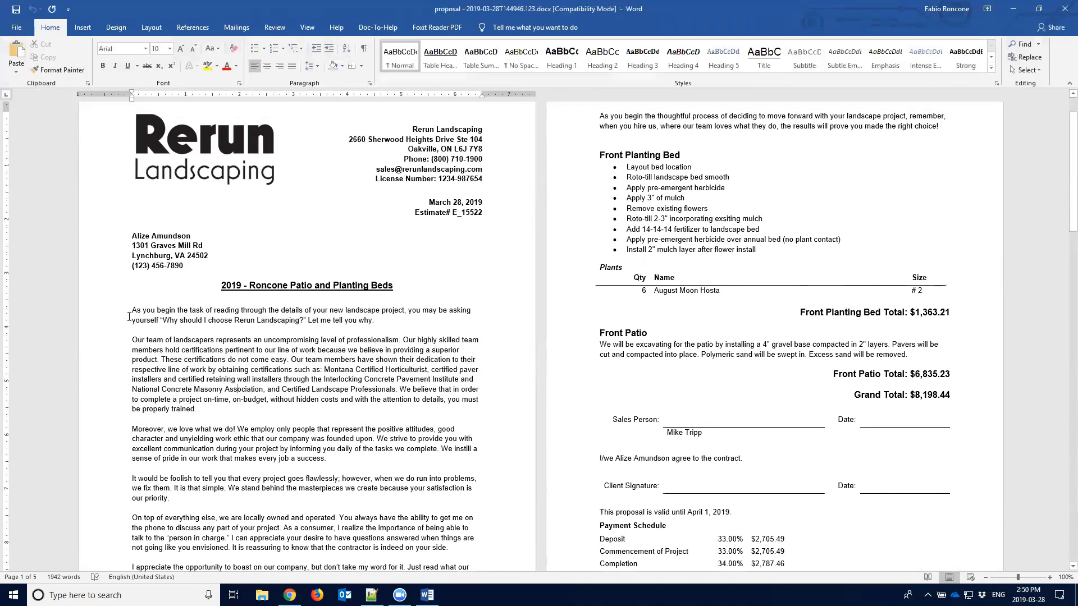
drag(132, 309, 342, 451)
scroll(342, 451, down, 2)
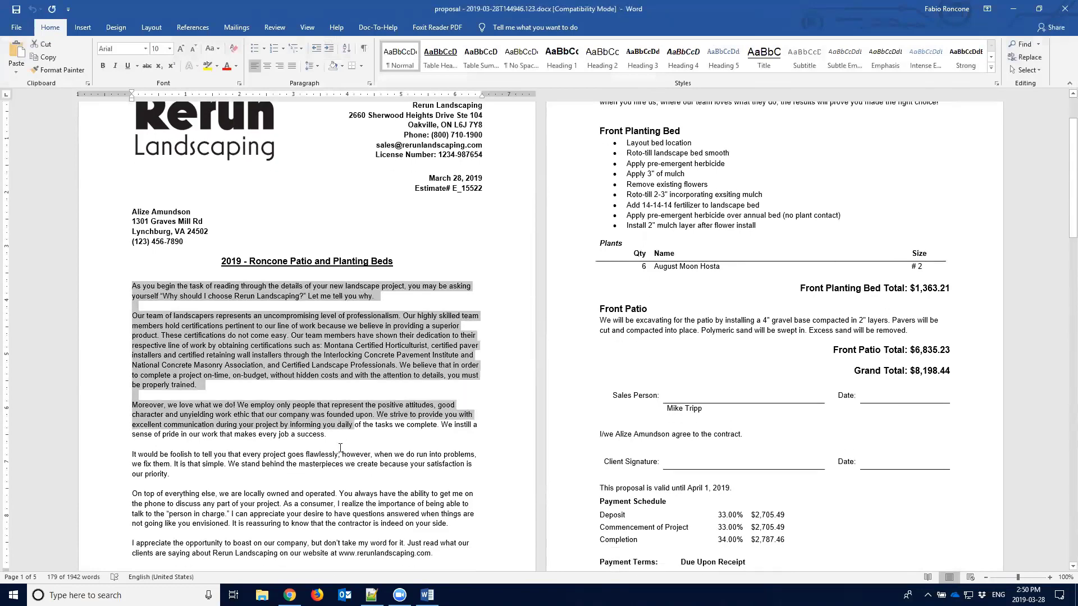
scroll(340, 447, up, 3)
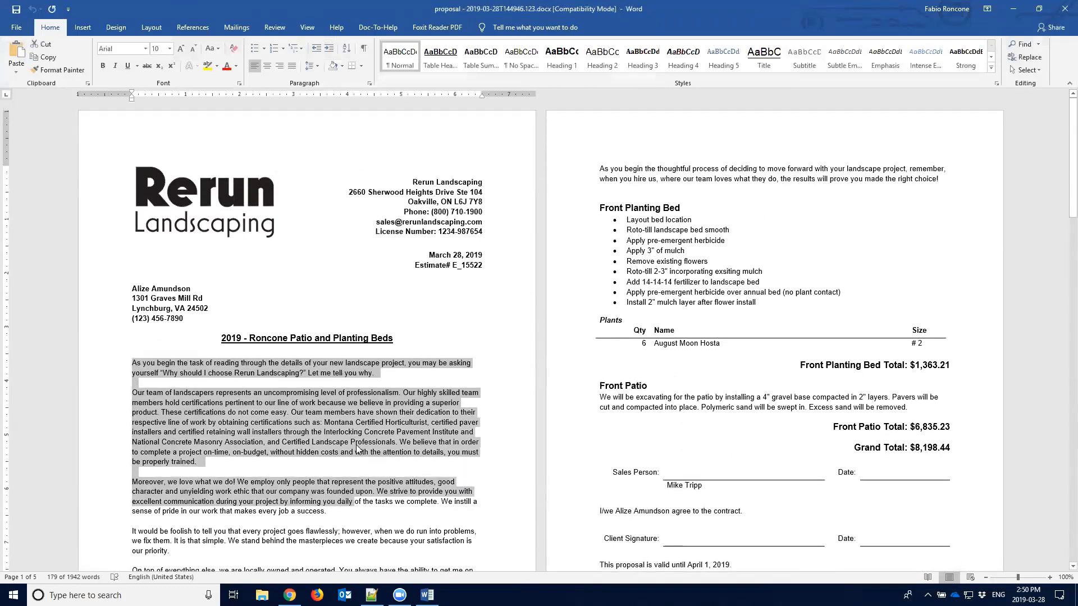
- Examine the header's closing sentence and the Front Planting Bed work area's name and description on page 2
drag(599, 170, 953, 169)
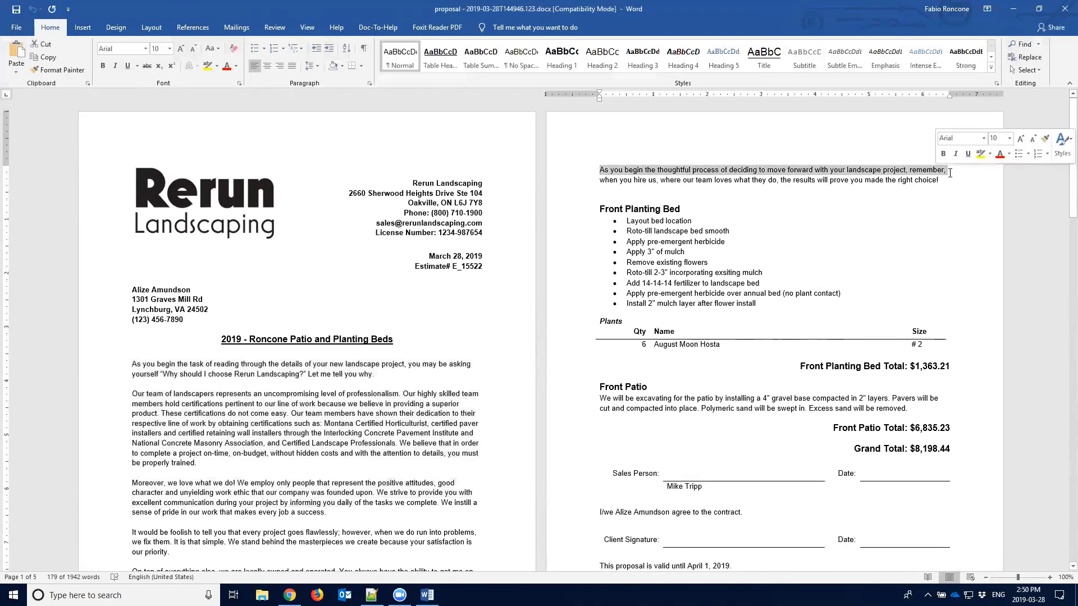
click(680, 213)
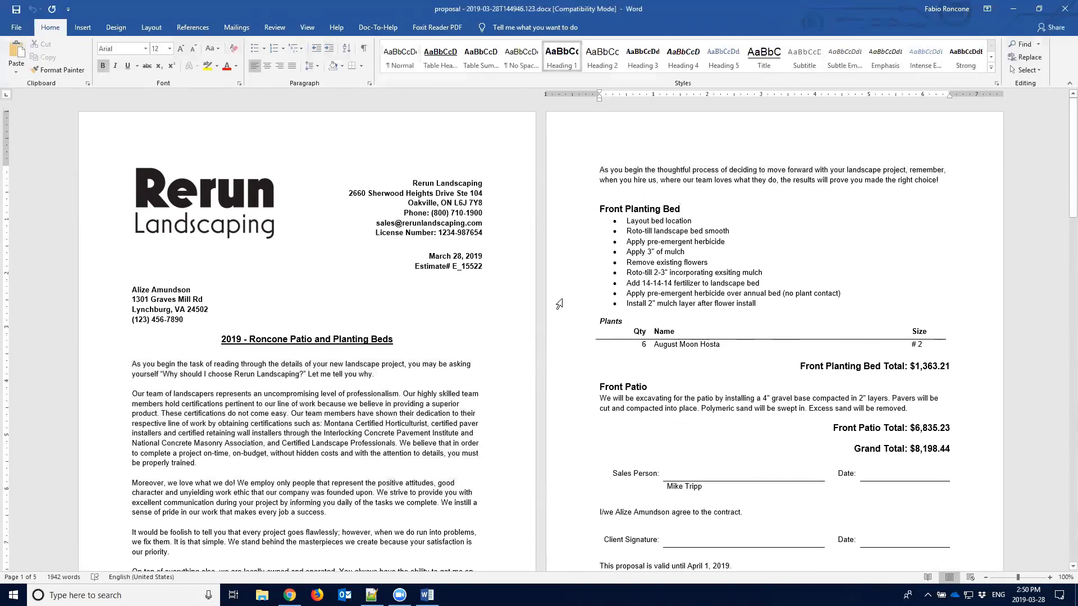
drag(602, 206, 659, 222)
click(653, 262)
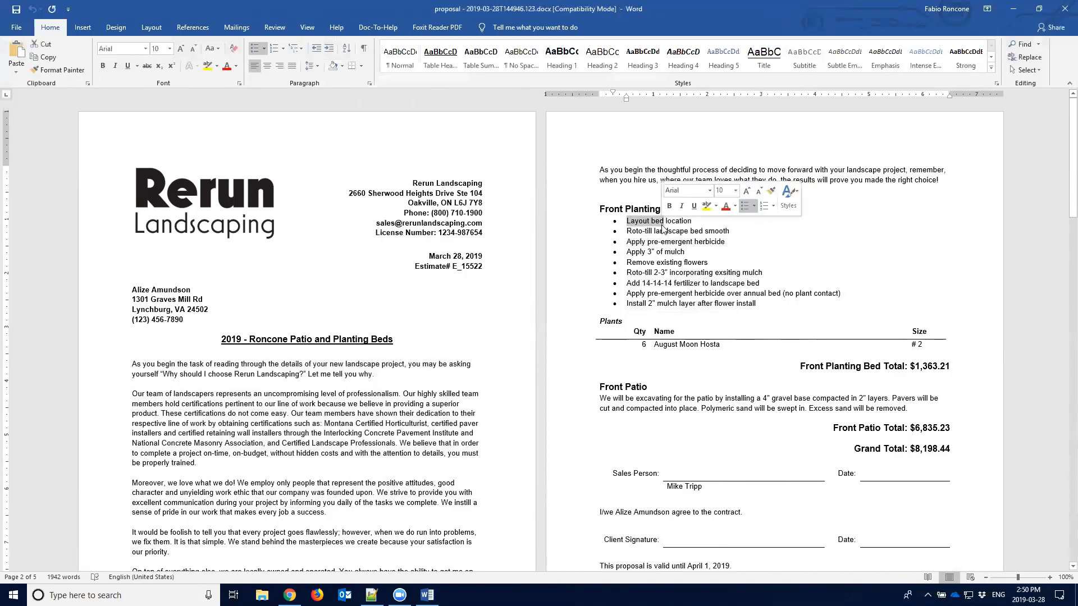
click(609, 208)
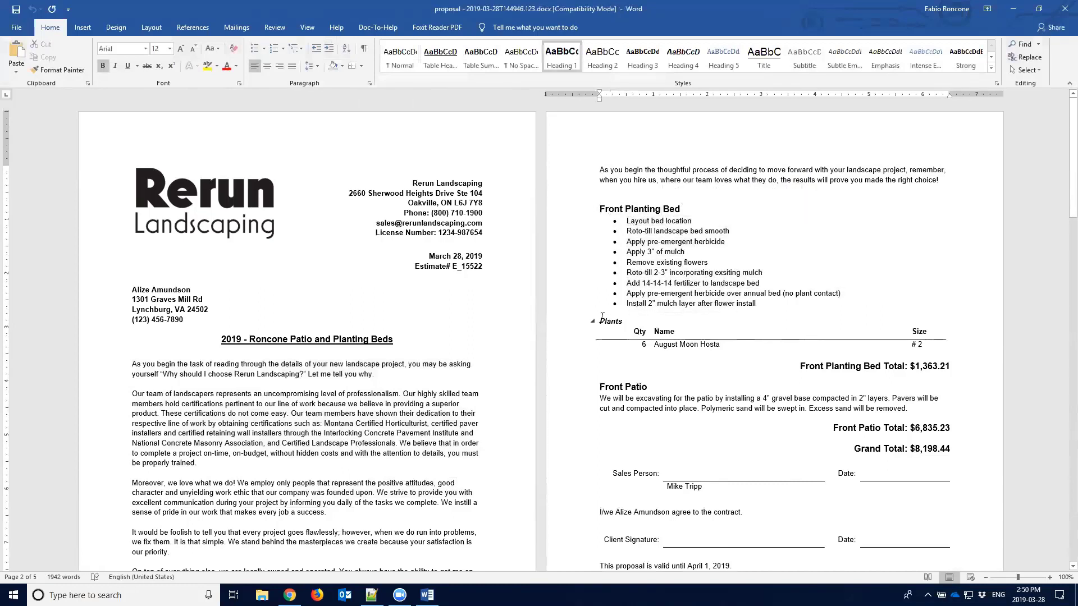
- Examine the Plants table under the Front Planting Bed work area and that work area's total line on page 2
drag(600, 321, 624, 322)
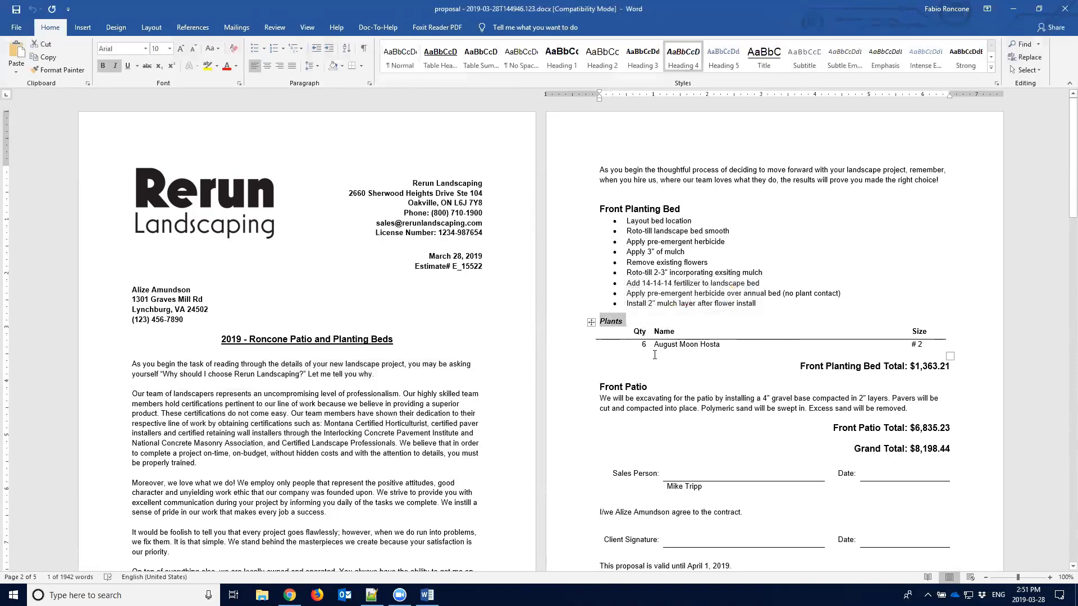
click(624, 324)
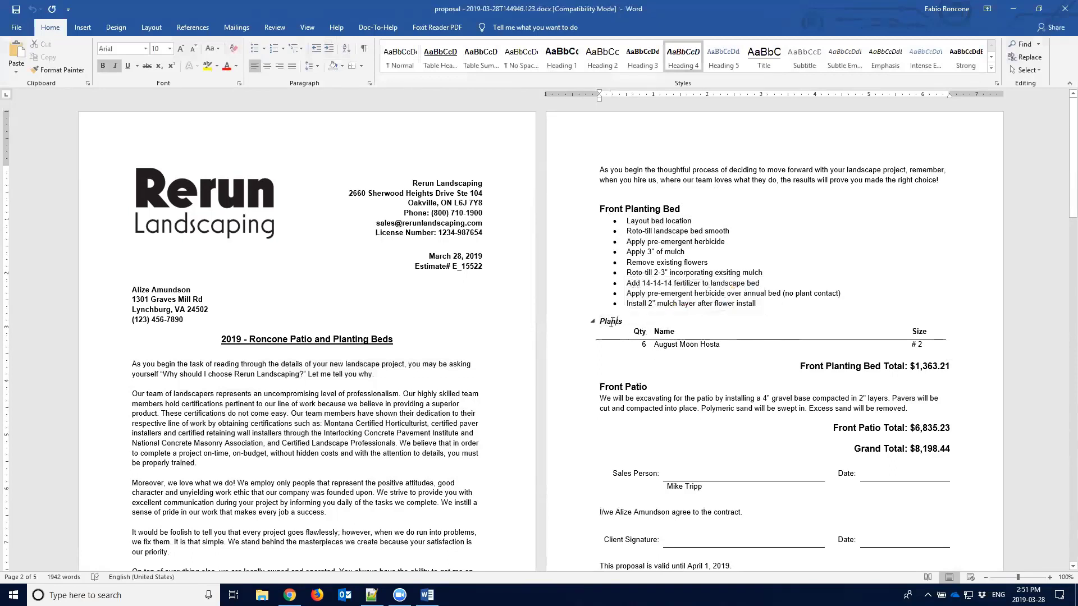
click(664, 344)
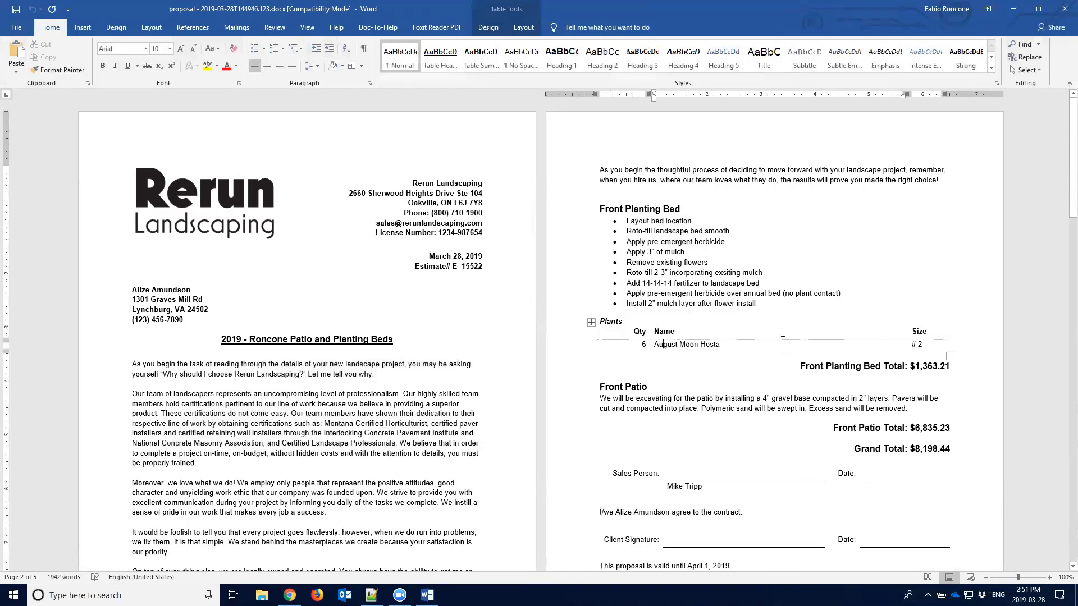
drag(802, 362, 946, 374)
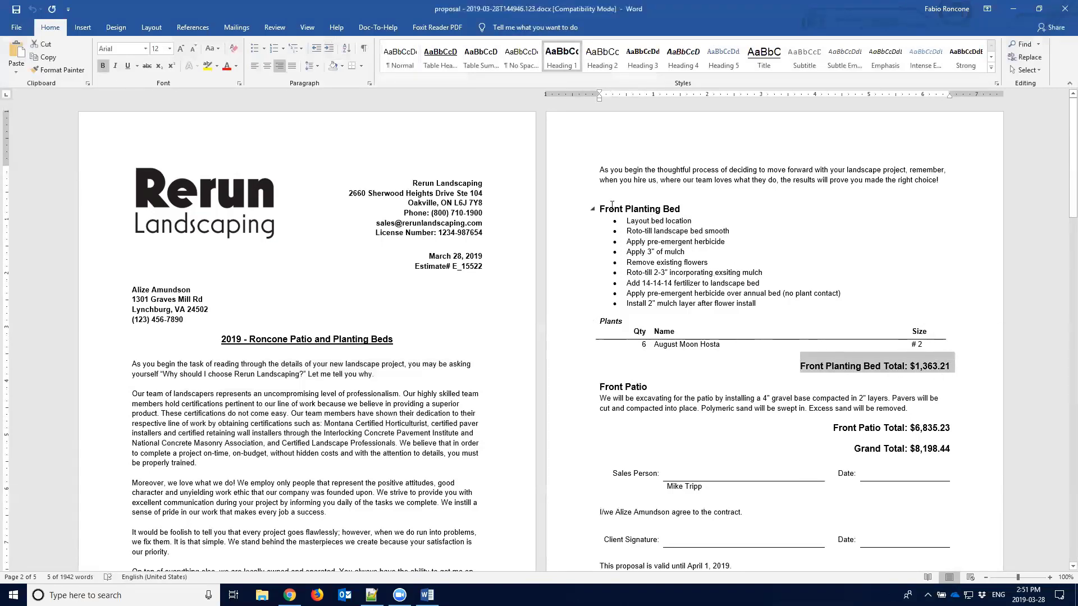
drag(600, 209, 659, 210)
drag(801, 366, 856, 366)
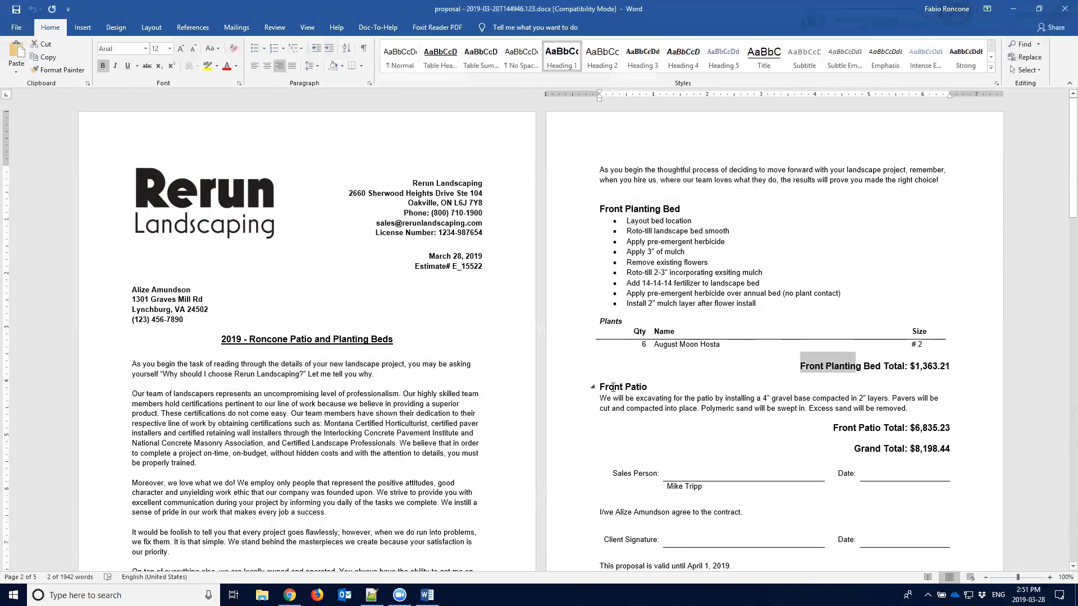
- Review the Front Patio description, compare the two work area totals, and check the Grand Total line
drag(613, 398, 799, 408)
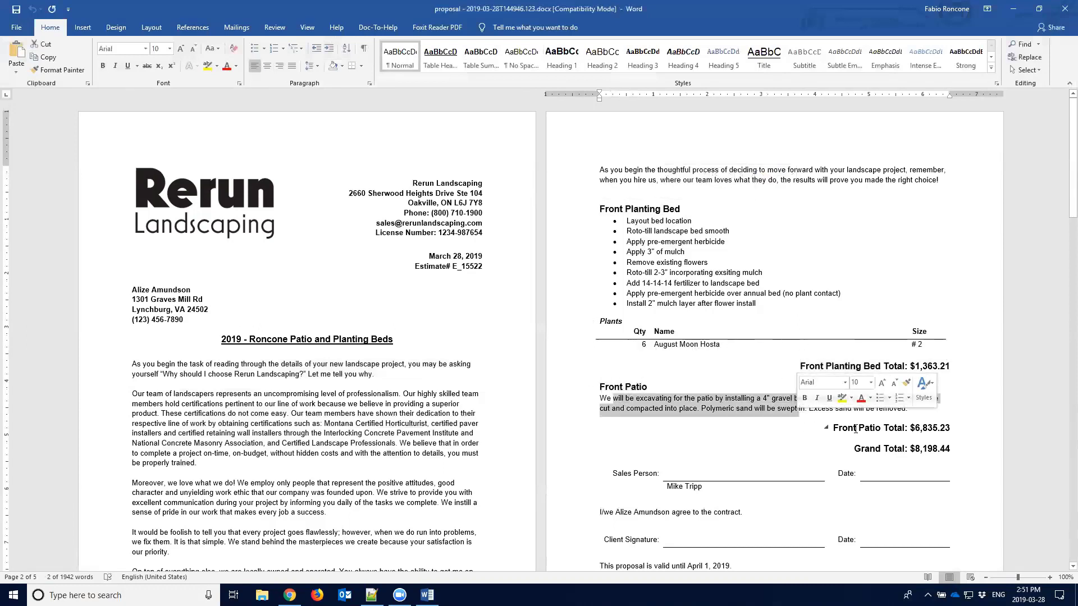
double_click(901, 428)
drag(855, 449, 944, 449)
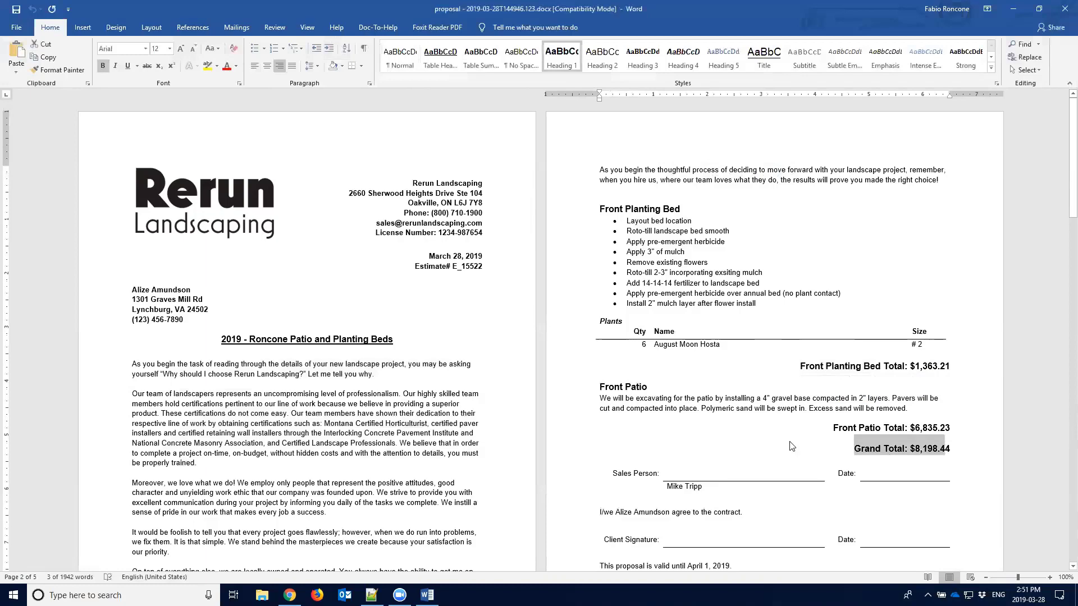
scroll(792, 446, down, 1)
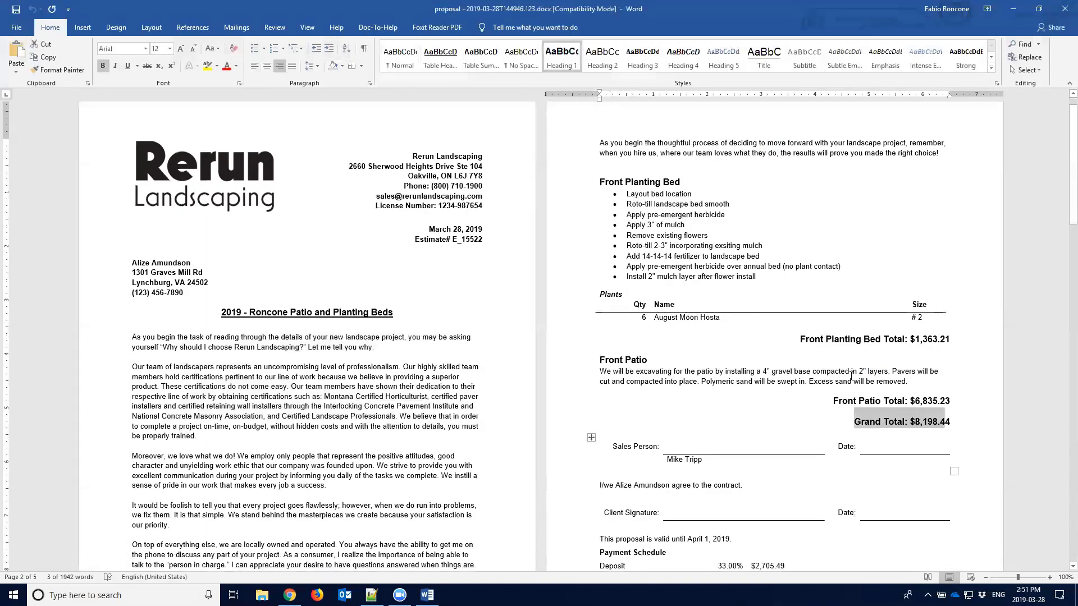
drag(825, 340, 905, 339)
drag(884, 401, 920, 400)
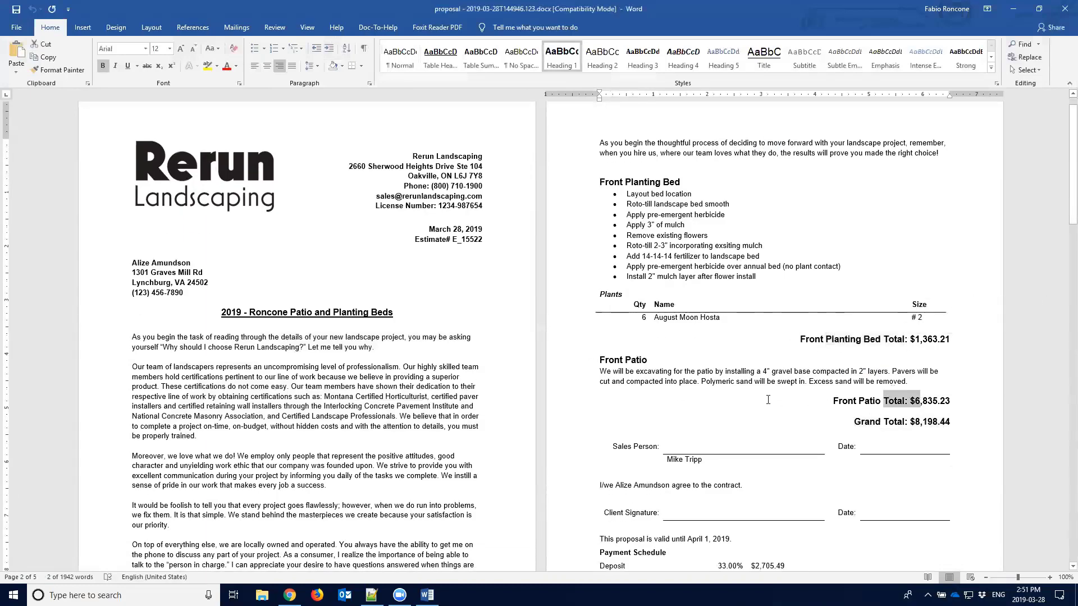
scroll(698, 401, down, 1)
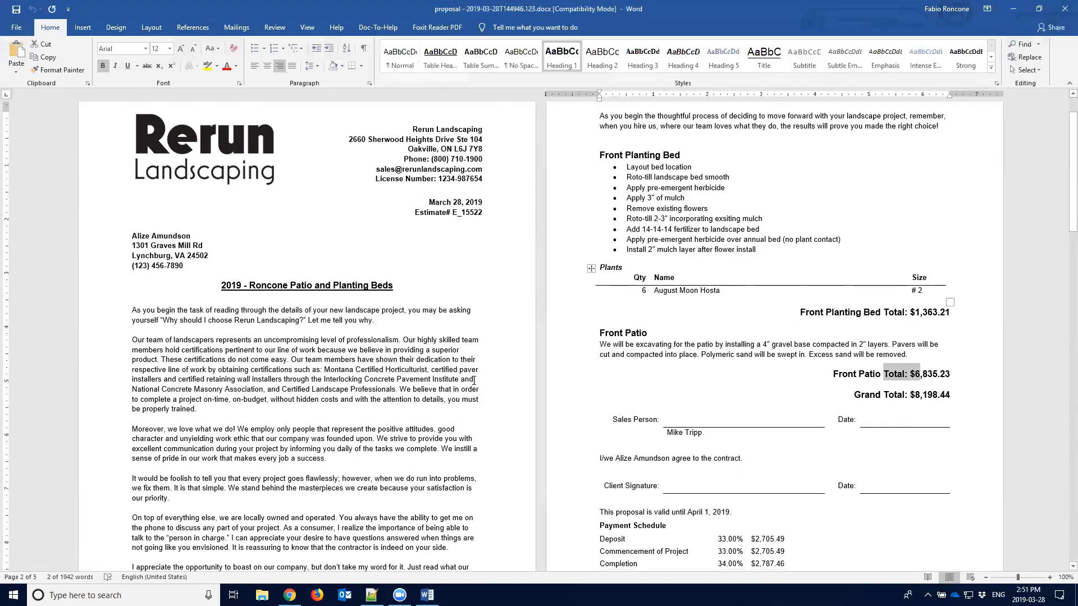
click(259, 162)
click(431, 160)
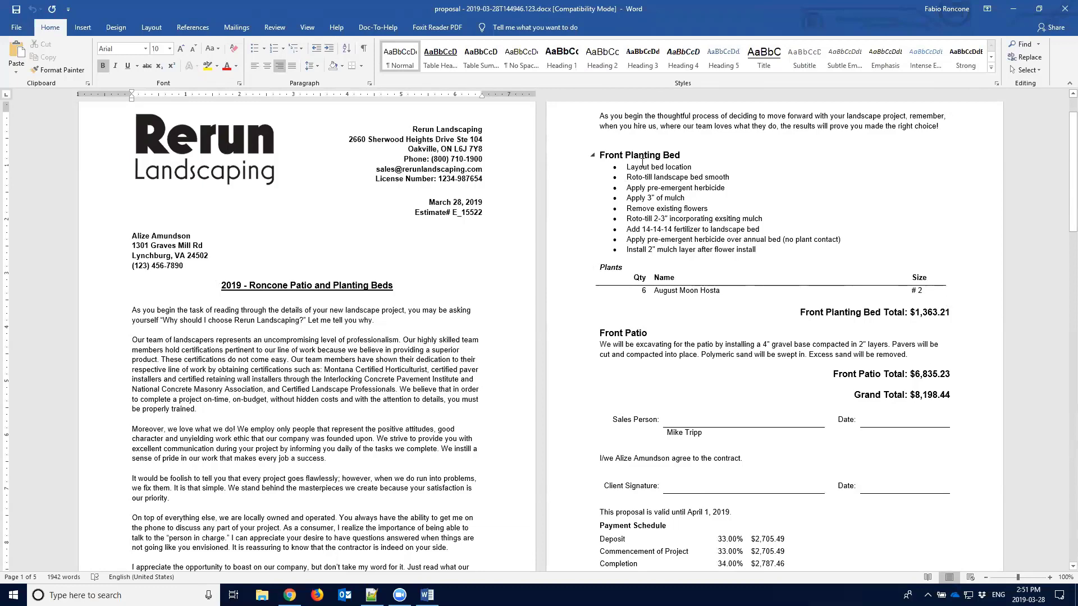
scroll(700, 334, down, 2)
drag(855, 340, 914, 341)
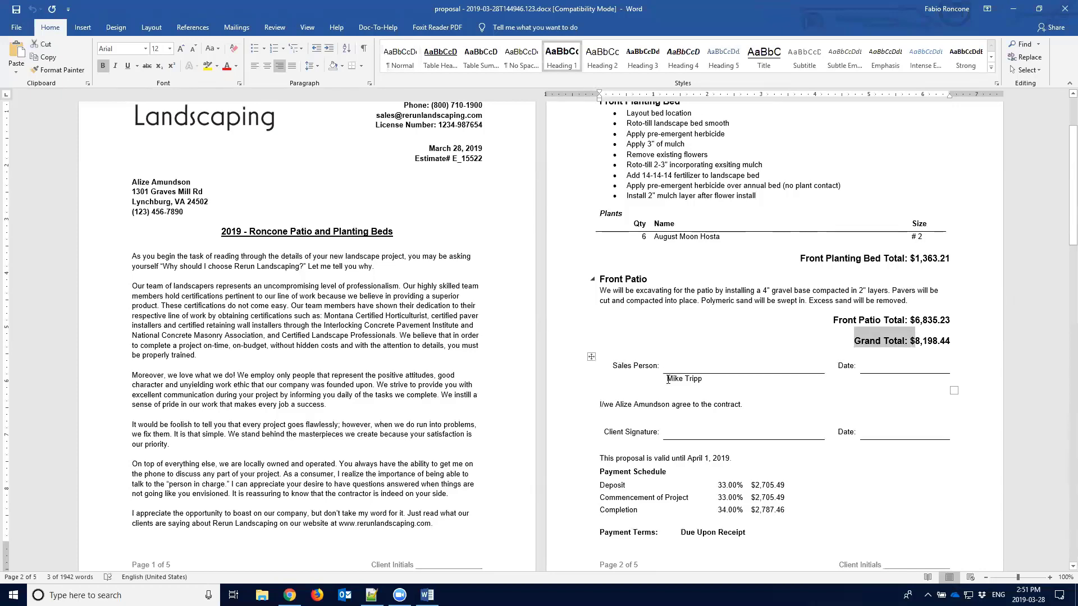
- Examine the Sales Person signature block, including the printed salesperson name and the date line
drag(667, 378, 702, 380)
click(694, 379)
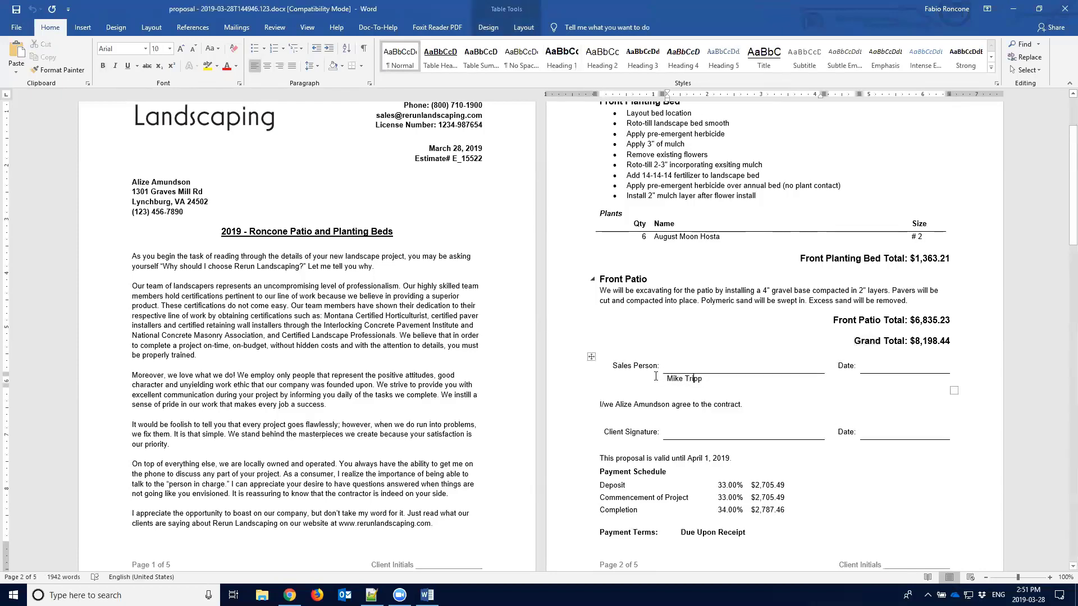
drag(616, 367, 656, 368)
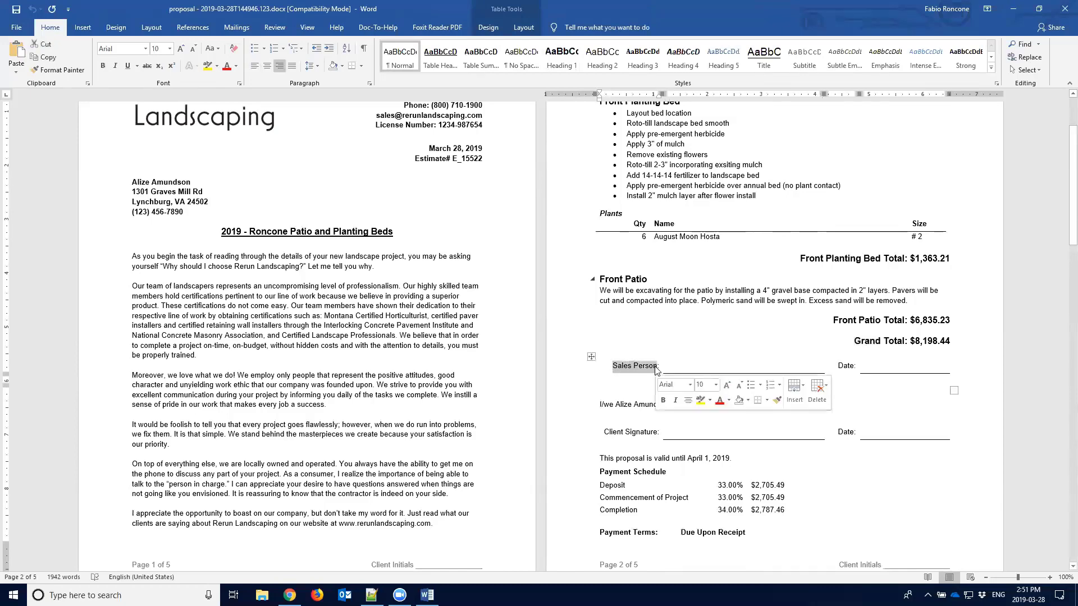
click(632, 367)
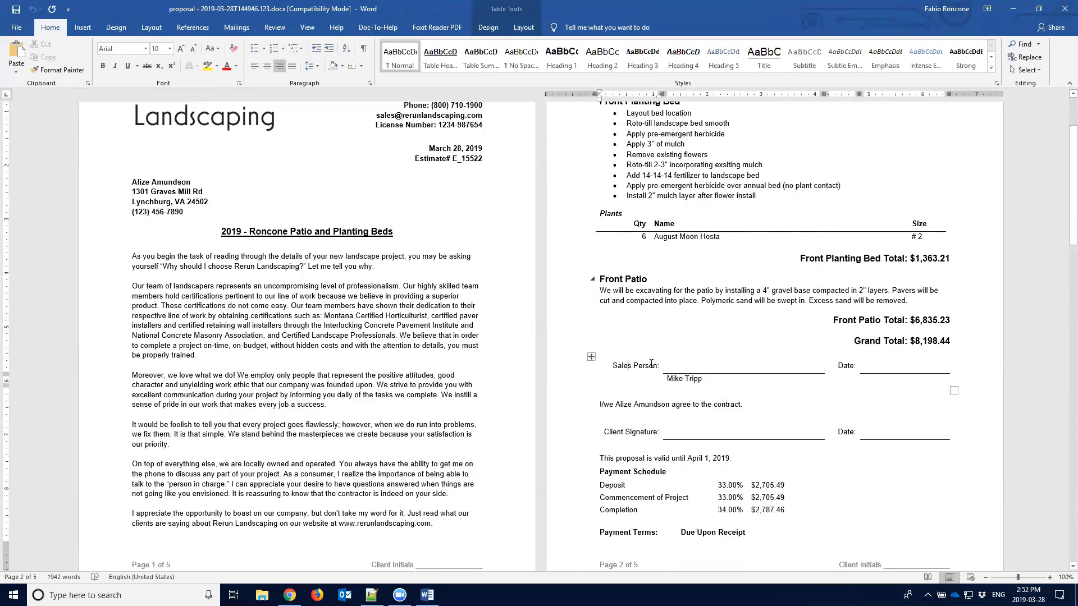
drag(614, 367, 655, 368)
click(641, 371)
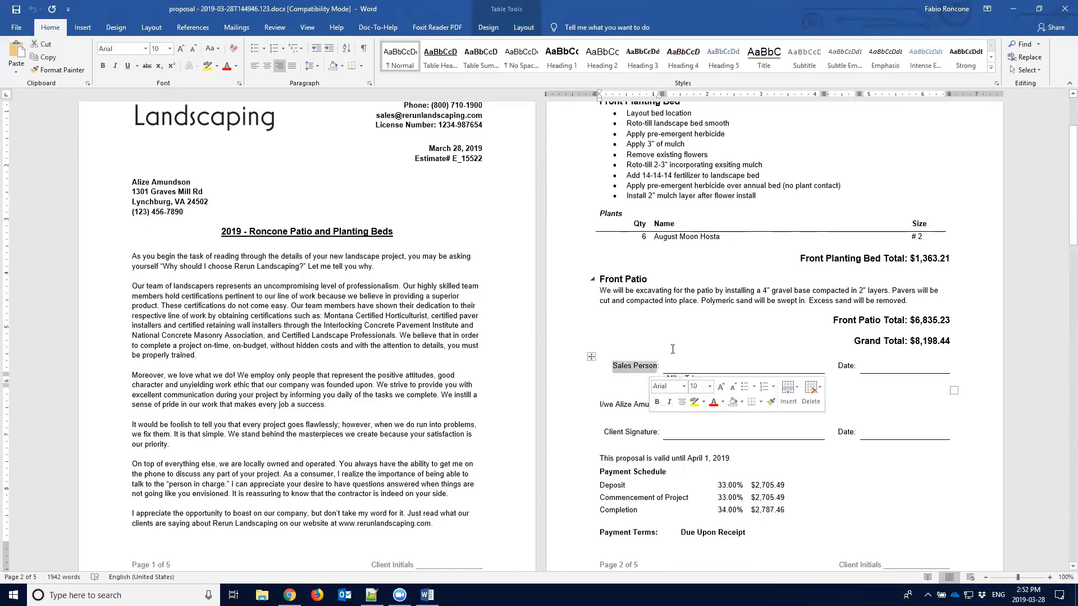
click(593, 357)
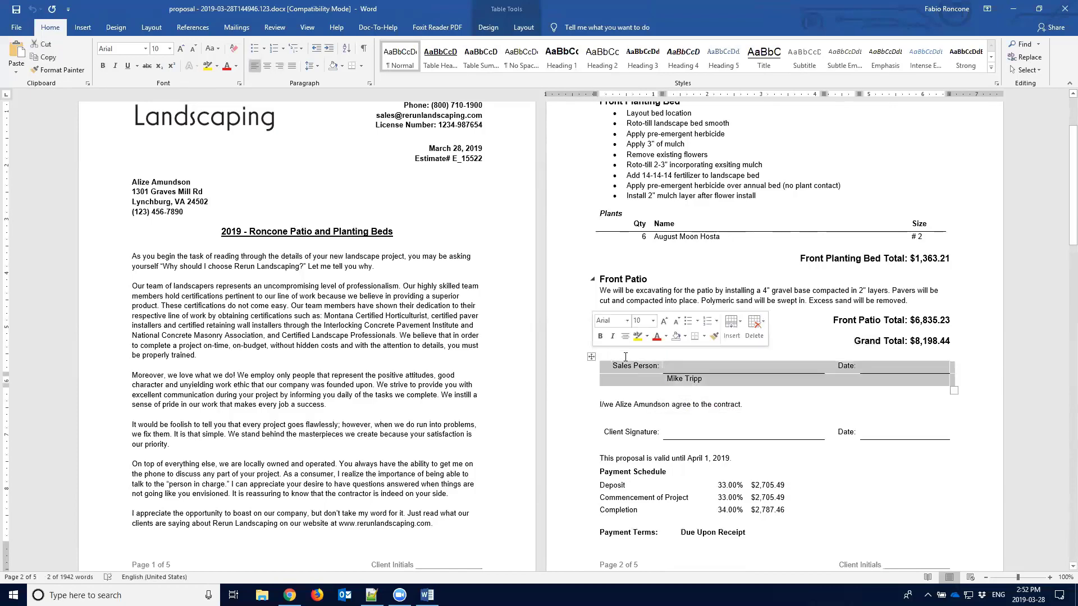
click(581, 395)
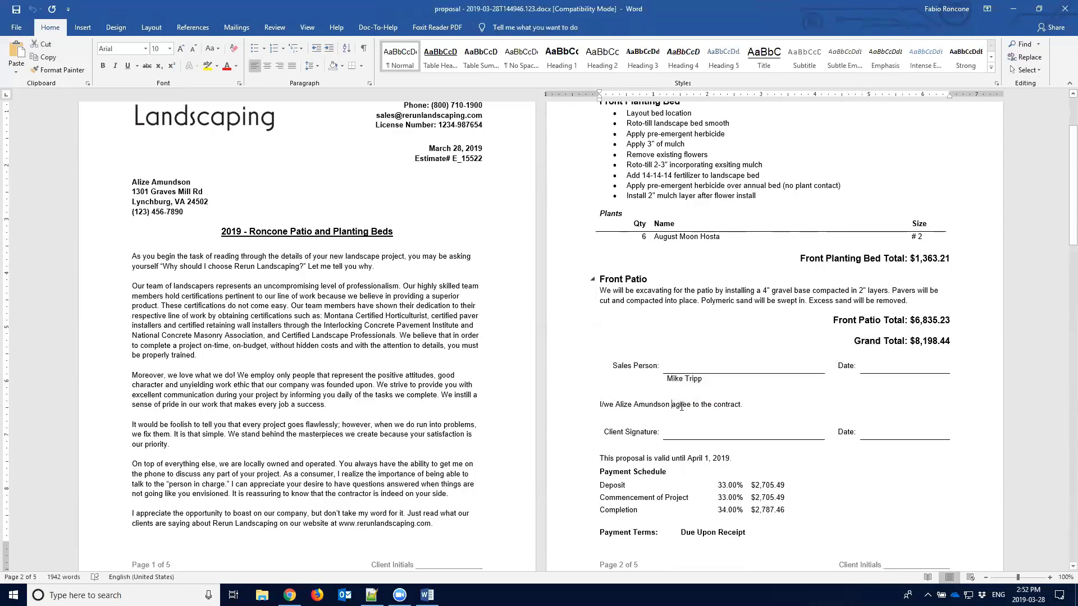
- Review the client's agreement sentence and the Client Signature block beneath it
drag(672, 404, 720, 414)
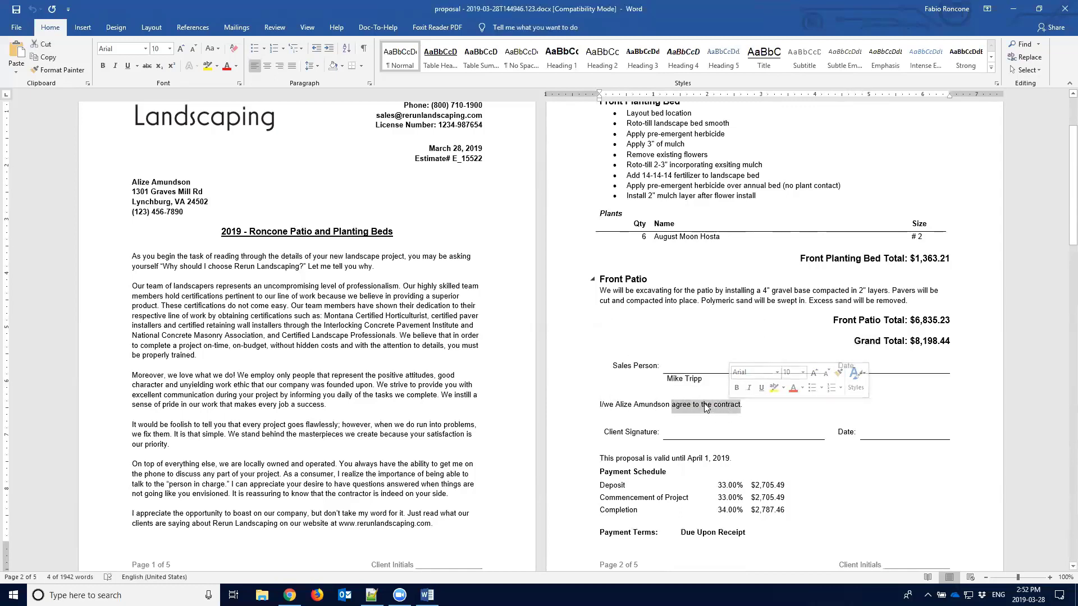
click(702, 405)
drag(616, 404, 736, 410)
click(736, 408)
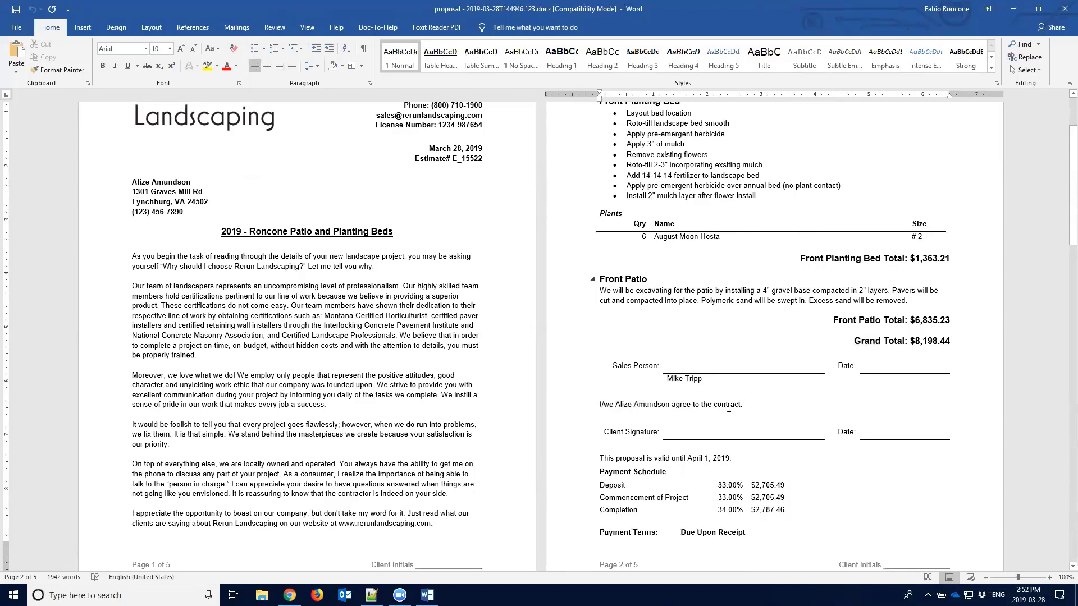
drag(736, 404, 600, 405)
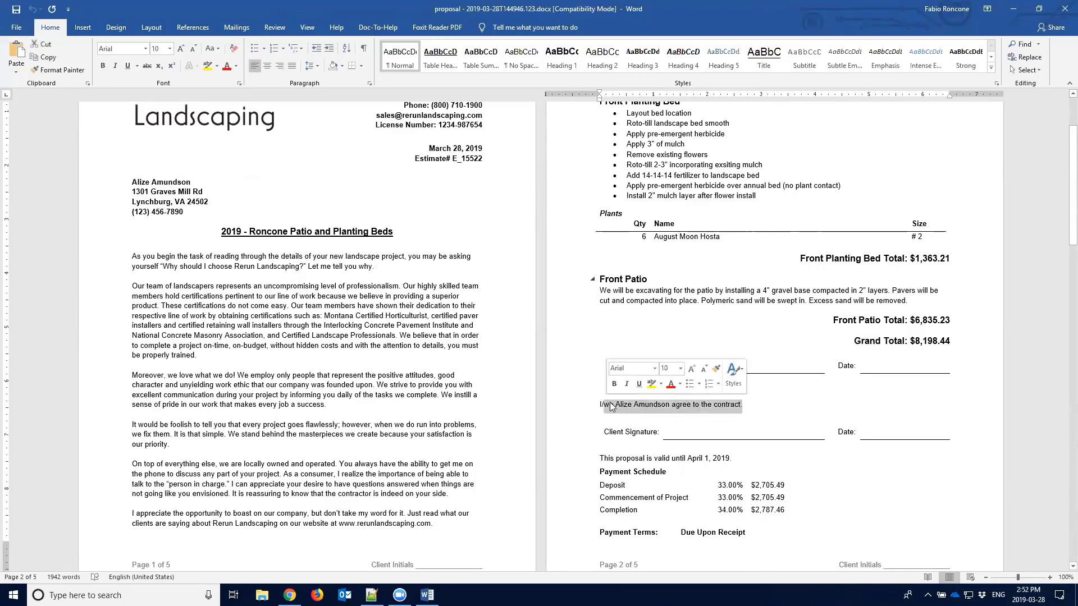
click(628, 436)
scroll(628, 436, down, 2)
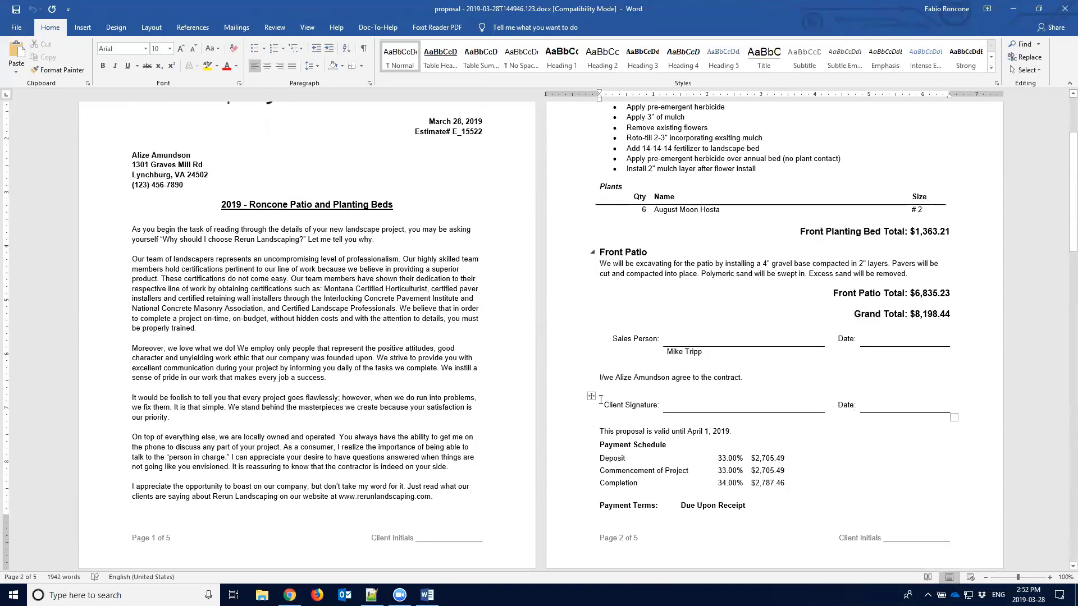
click(592, 396)
click(643, 412)
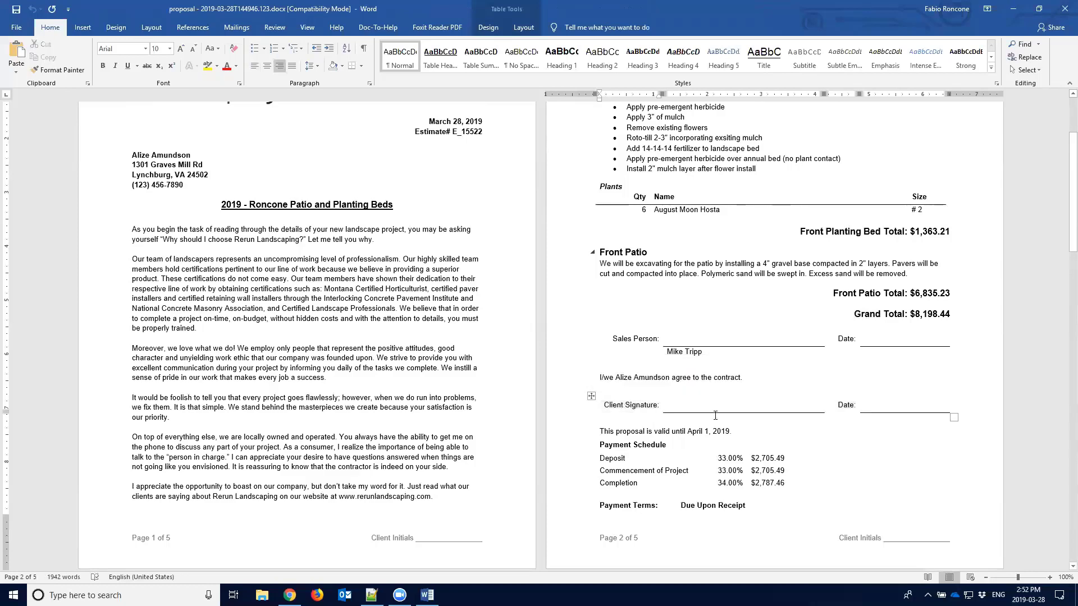
- Examine the proposal's validity sentence below the client signature, just above the Payment Schedule
scroll(712, 415, down, 2)
scroll(711, 414, down, 1)
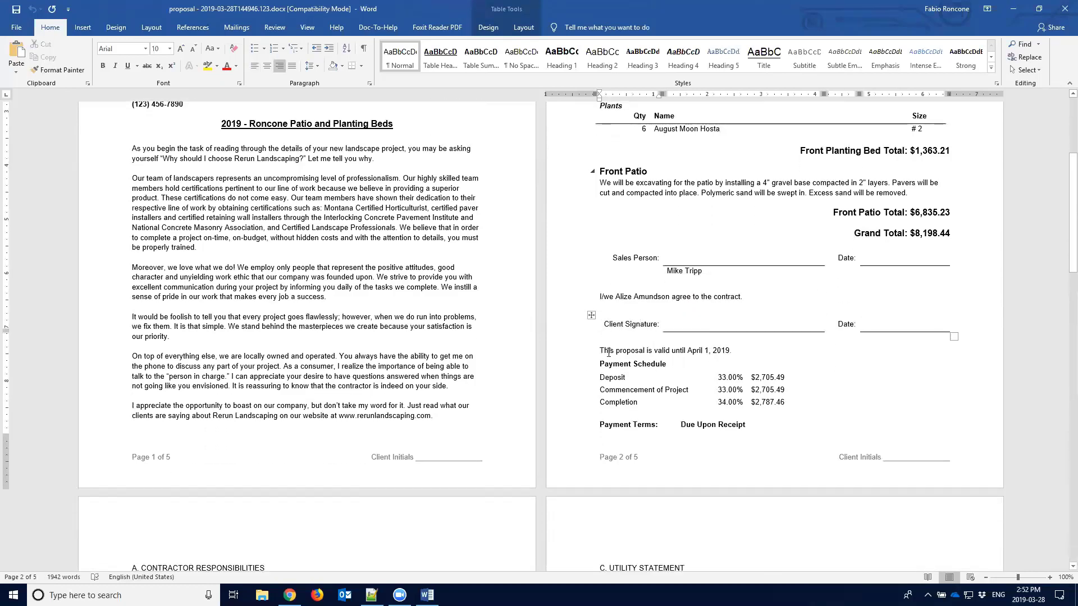
drag(609, 352, 708, 362)
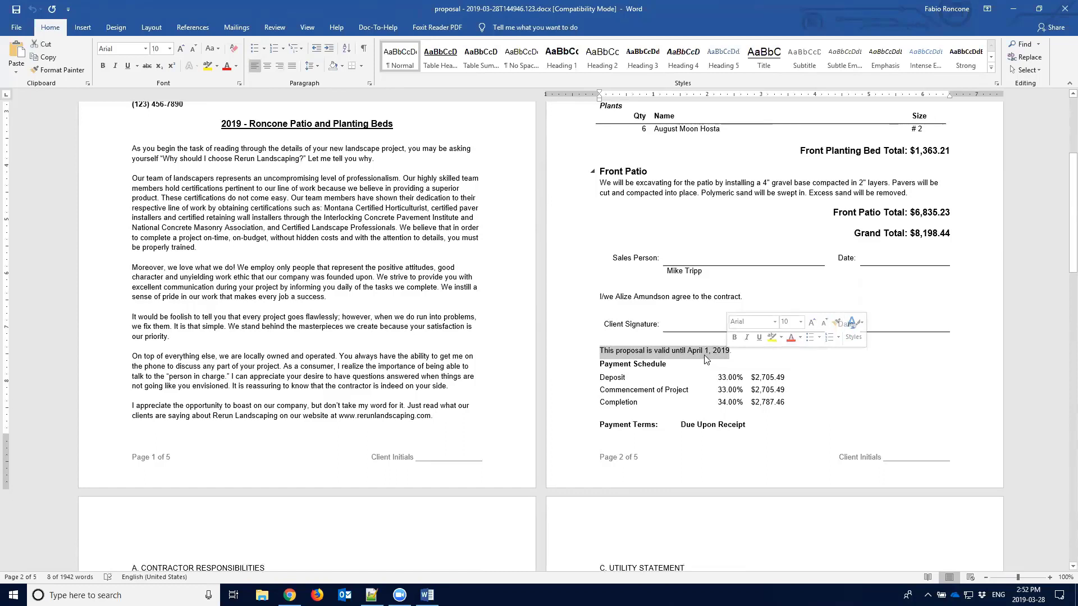
click(692, 351)
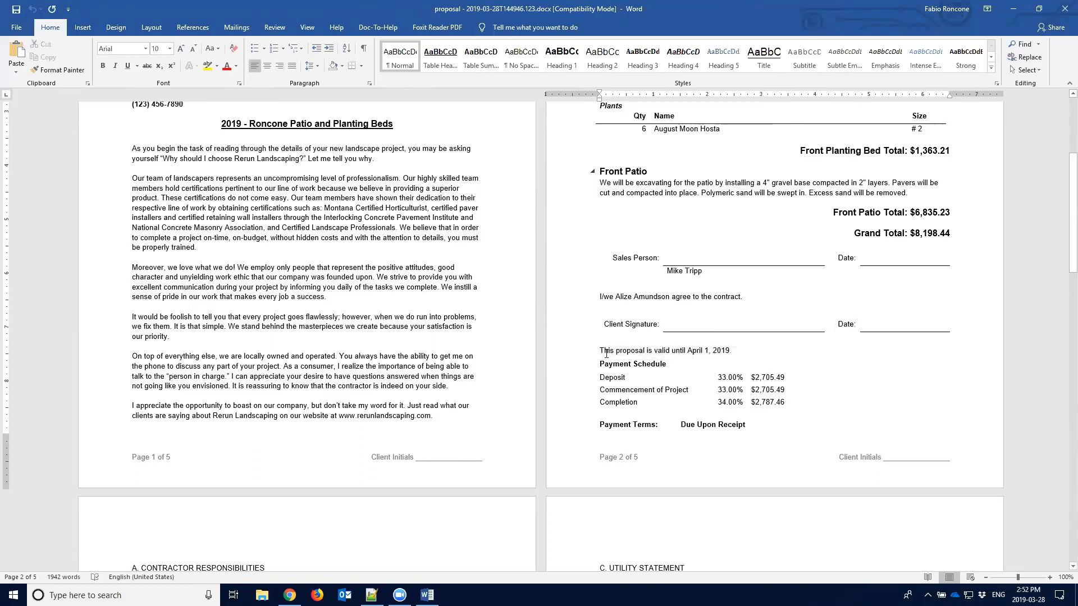
drag(600, 352, 705, 359)
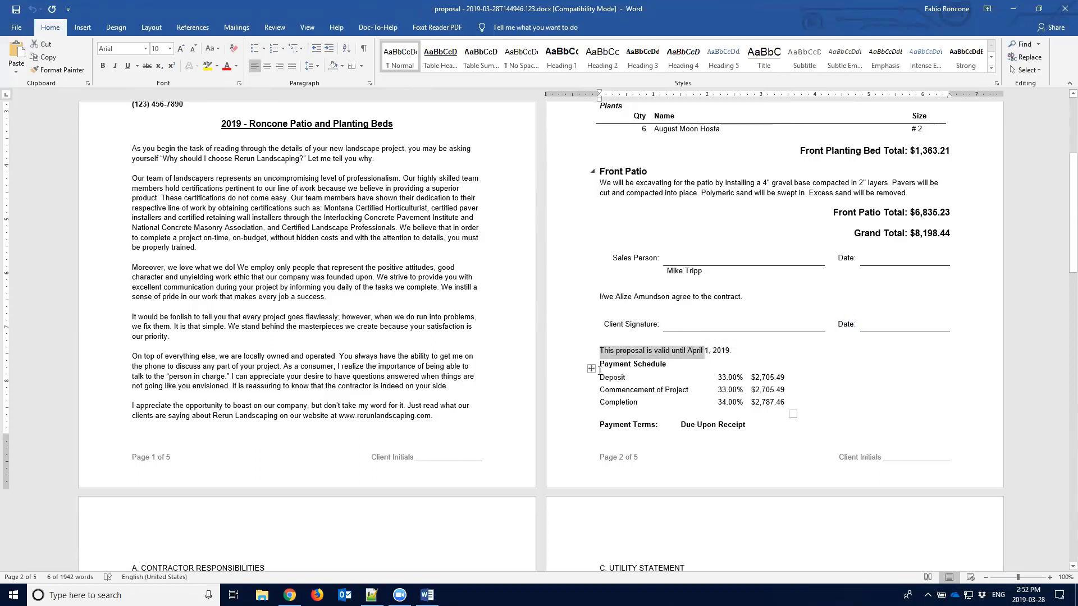
drag(600, 364, 736, 396)
drag(630, 352, 634, 353)
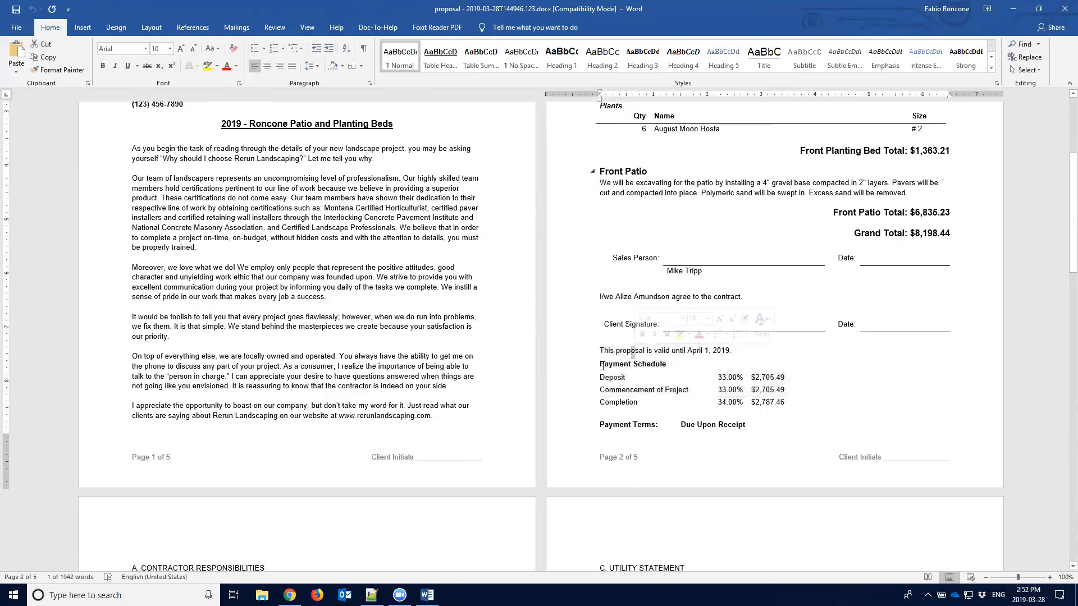
- Examine the Payment Schedule table and the Payment Terms line as part of the closing block on page 2
click(594, 367)
click(591, 368)
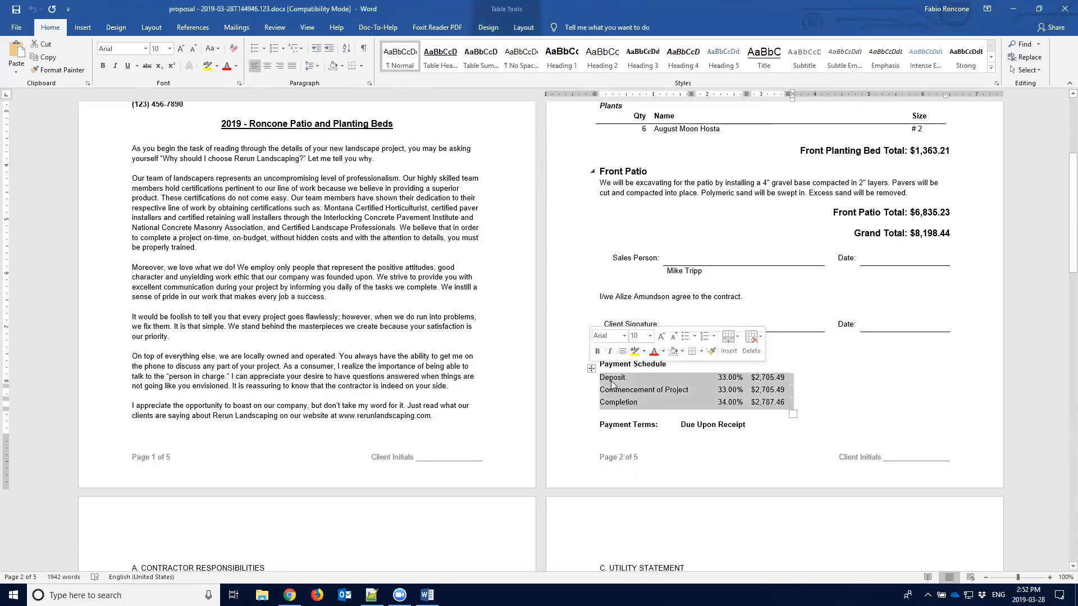
drag(596, 423, 758, 425)
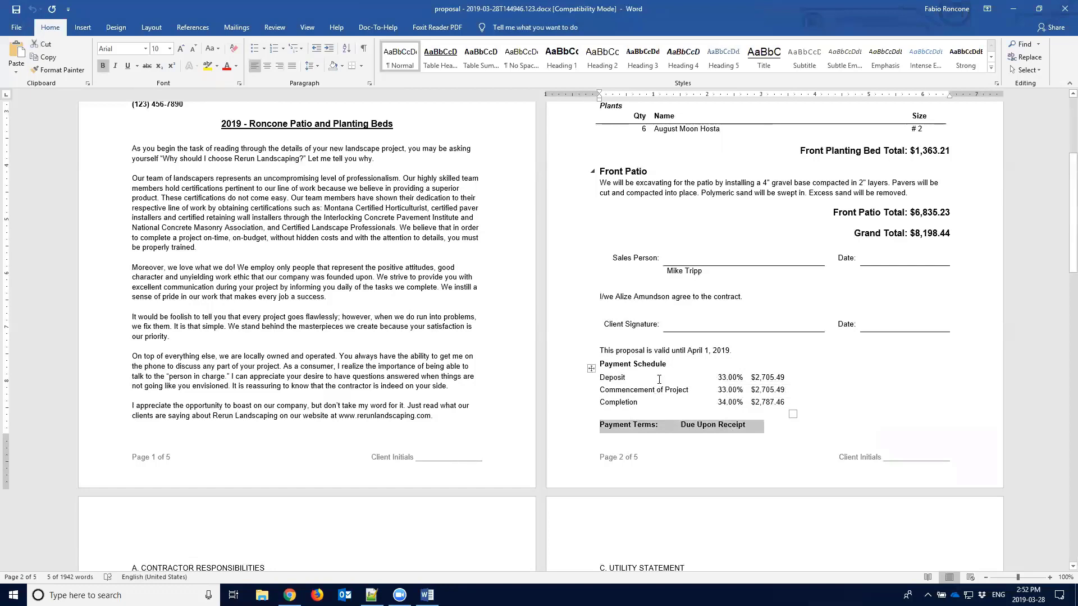
click(601, 351)
drag(641, 354, 739, 425)
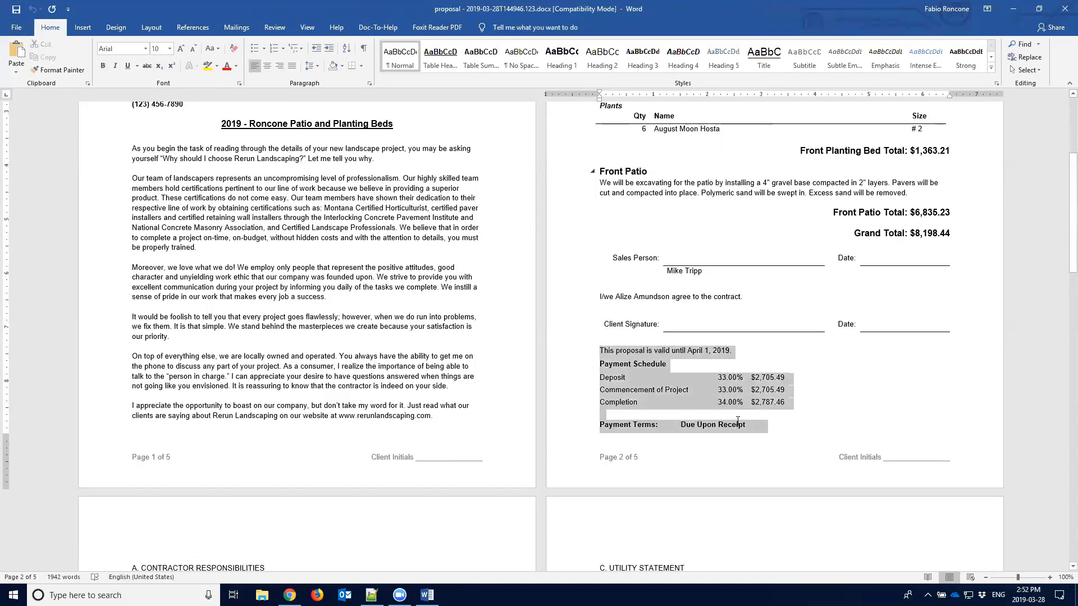
click(647, 353)
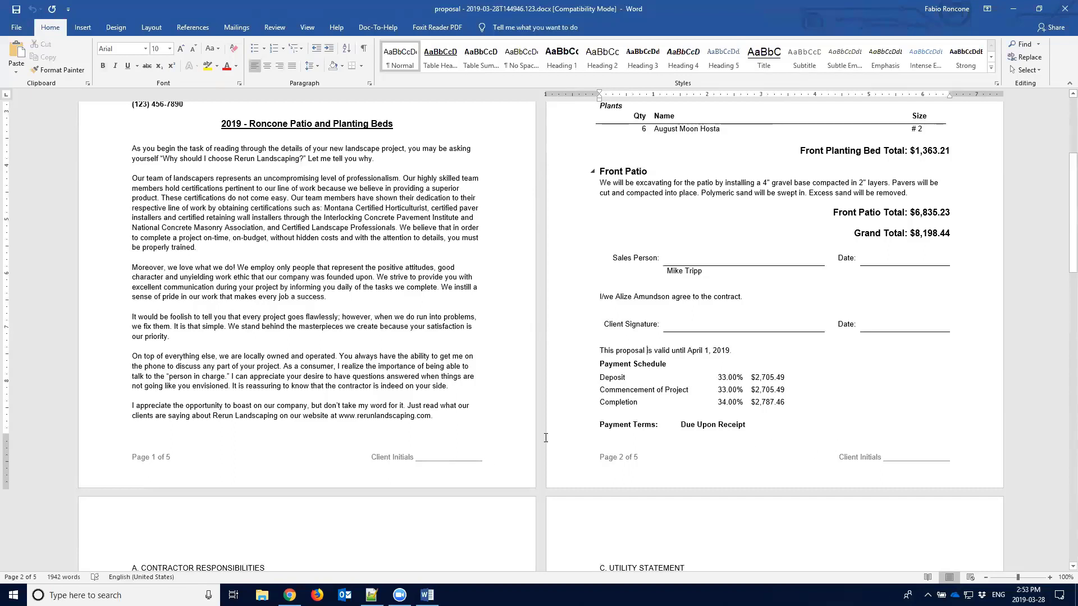
- Recheck the Payment Terms line and view the contract conditions that follow, starting with Contractor Responsibilities
scroll(546, 438, down, 5)
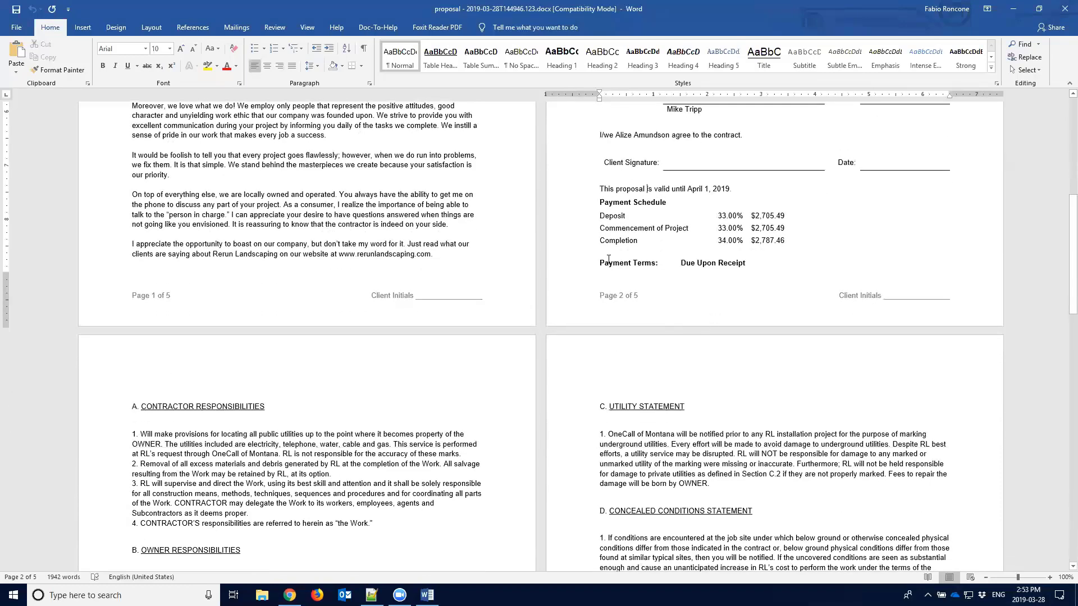
drag(609, 260, 721, 266)
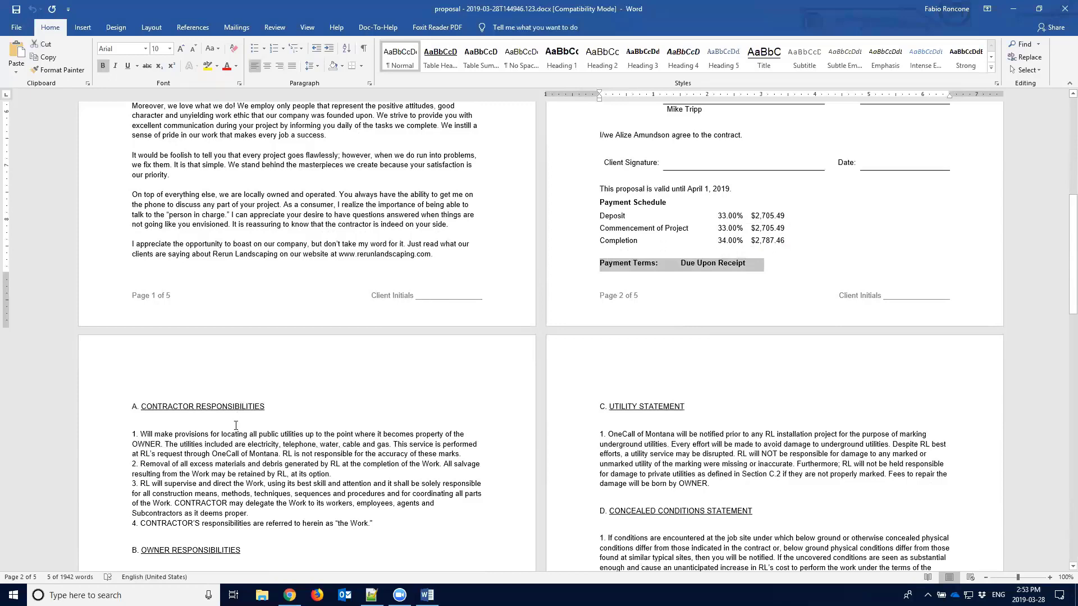
scroll(236, 425, down, 3)
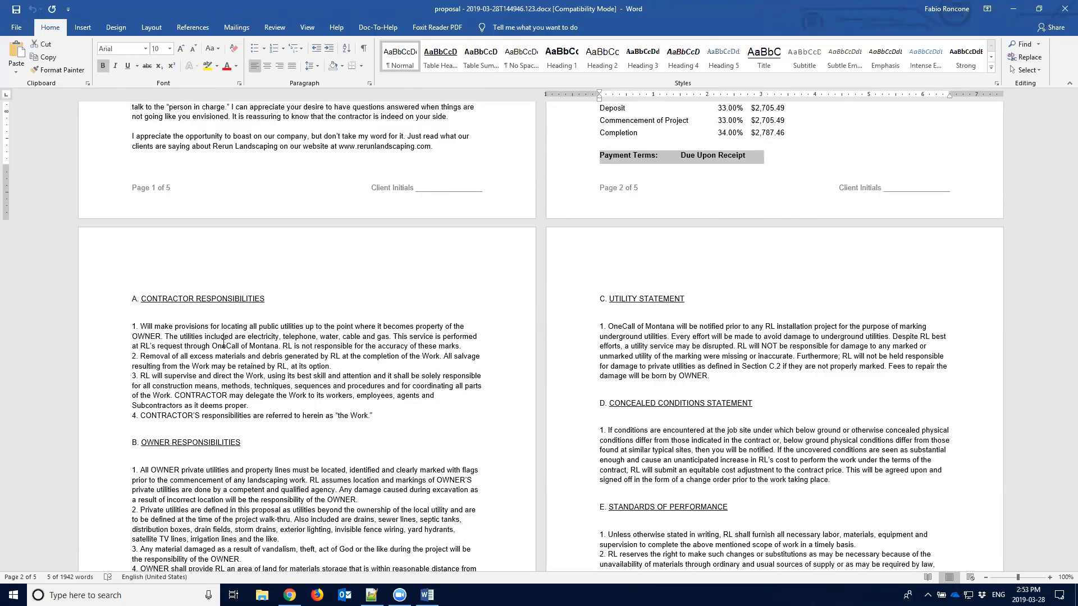
- Examine the contract conditions on pages 3 and 4, including Contractor and Owner Responsibilities, Utility Statement and Standards of Performance
scroll(249, 367, down, 12)
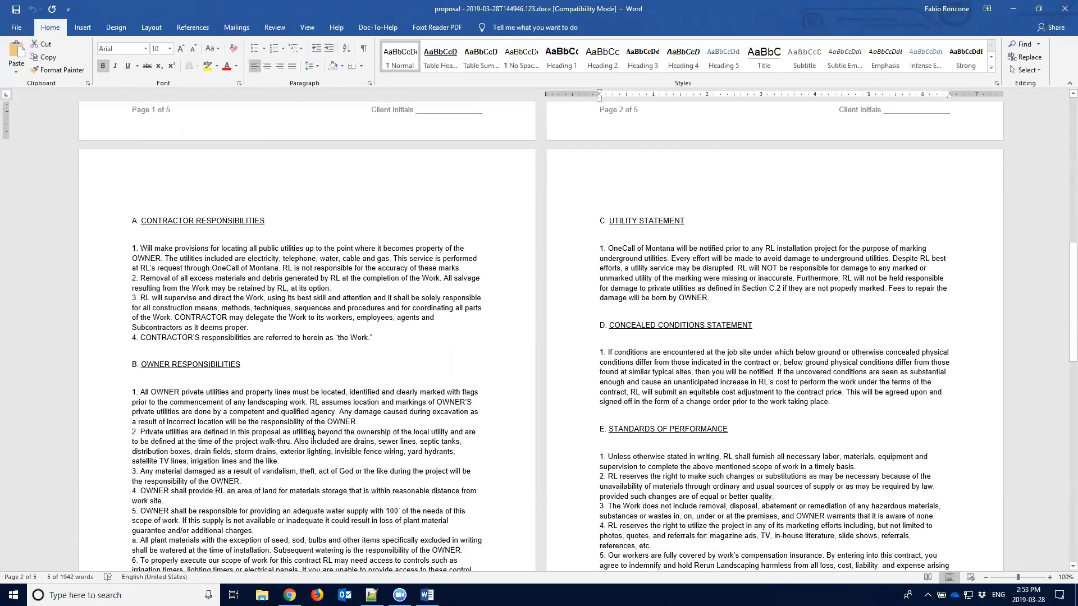
scroll(313, 442, down, 3)
scroll(313, 442, up, 10)
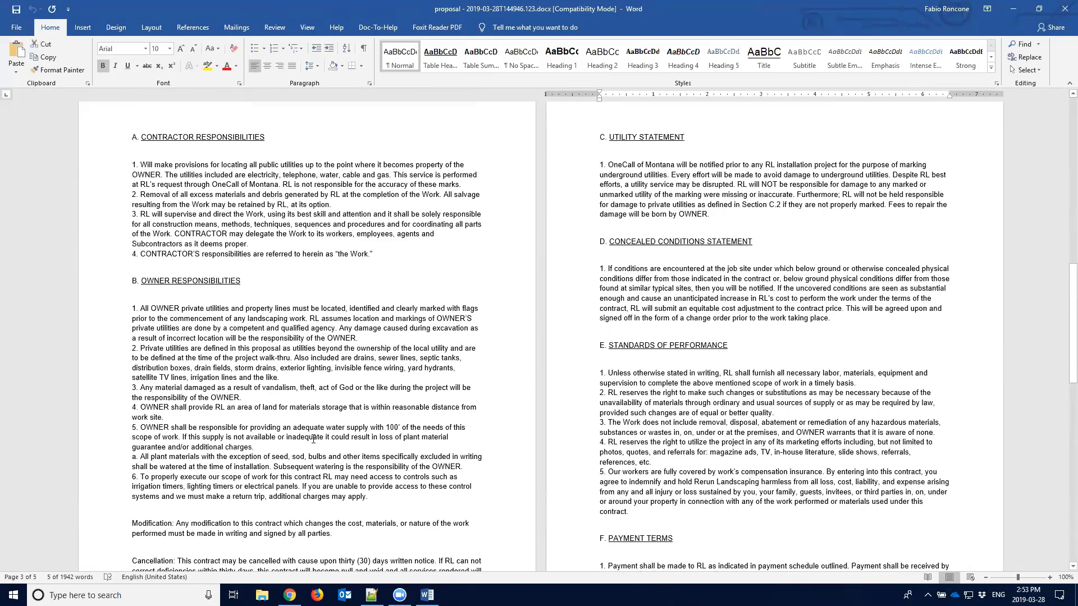
scroll(313, 439, up, 10)
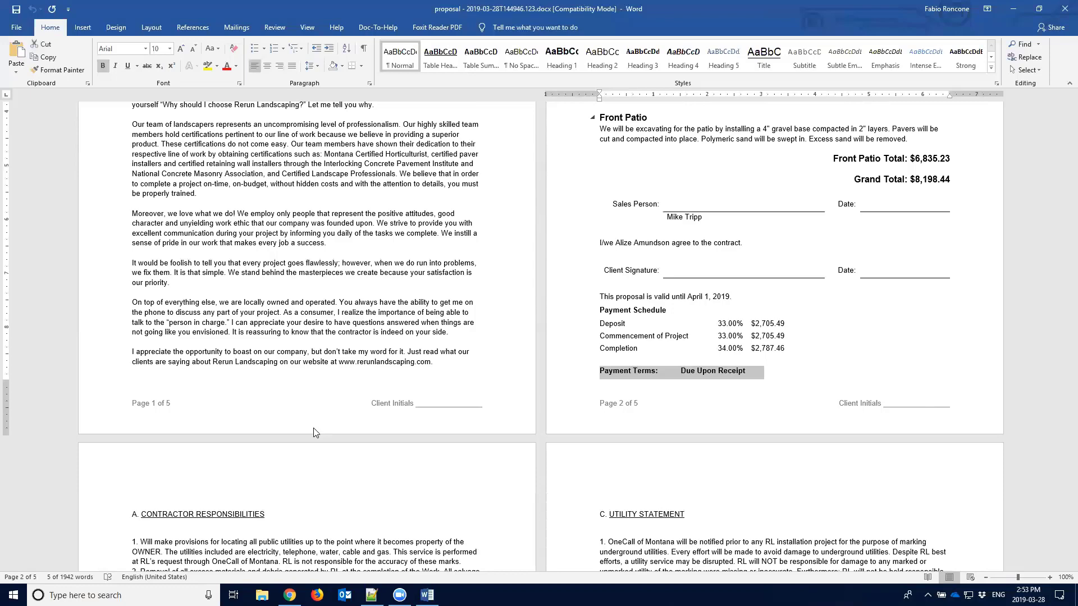
scroll(313, 428, down, 6)
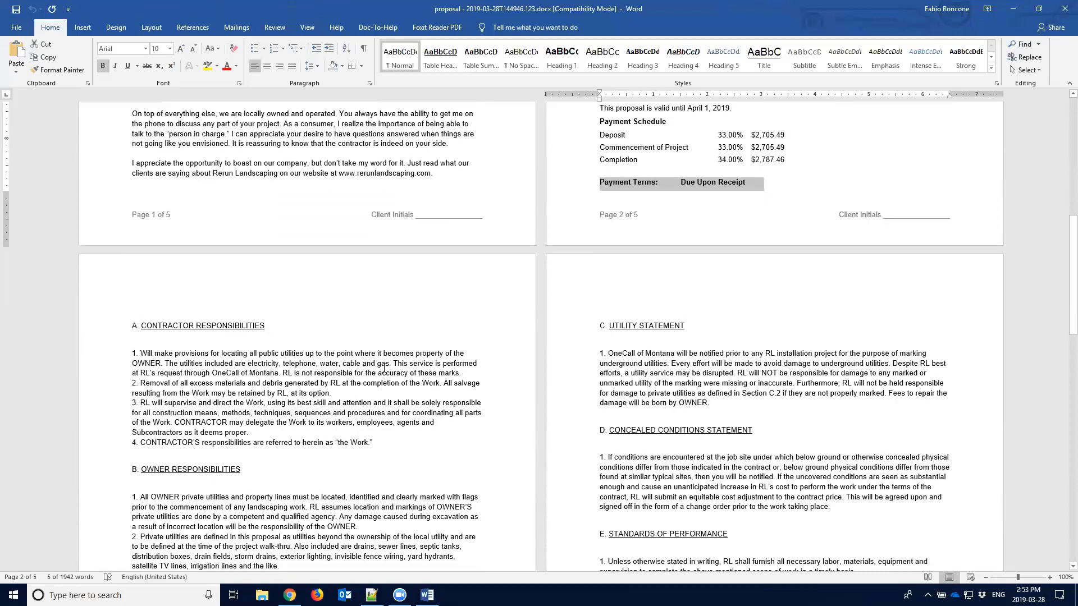
- Review the introductory letter on page 1 alongside the work areas, signature blocks and payment schedule on page 2
scroll(384, 368, up, 9)
click(292, 274)
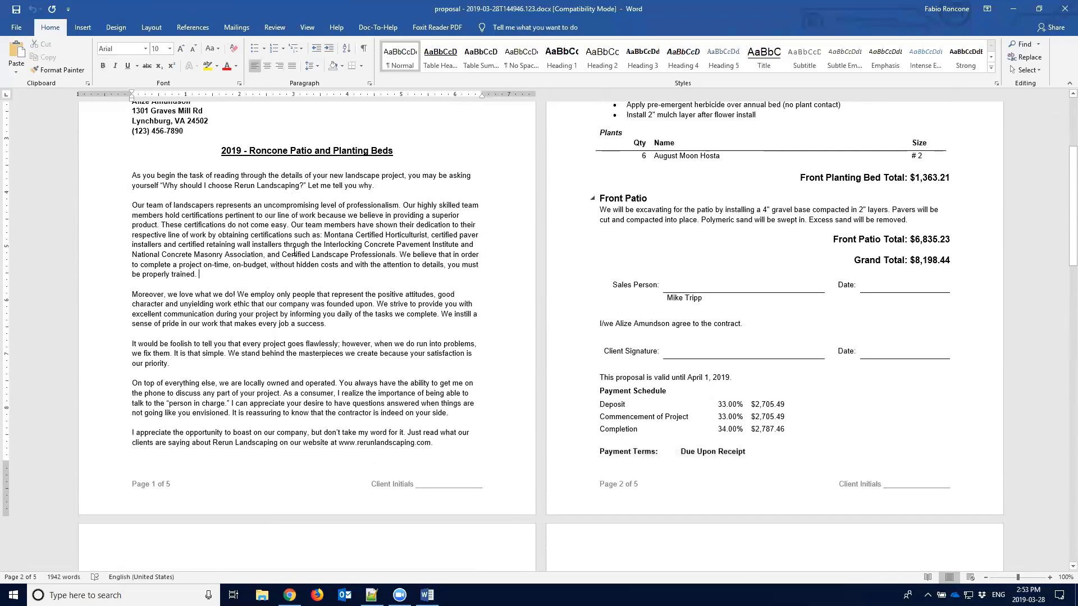
scroll(294, 252, down, 5)
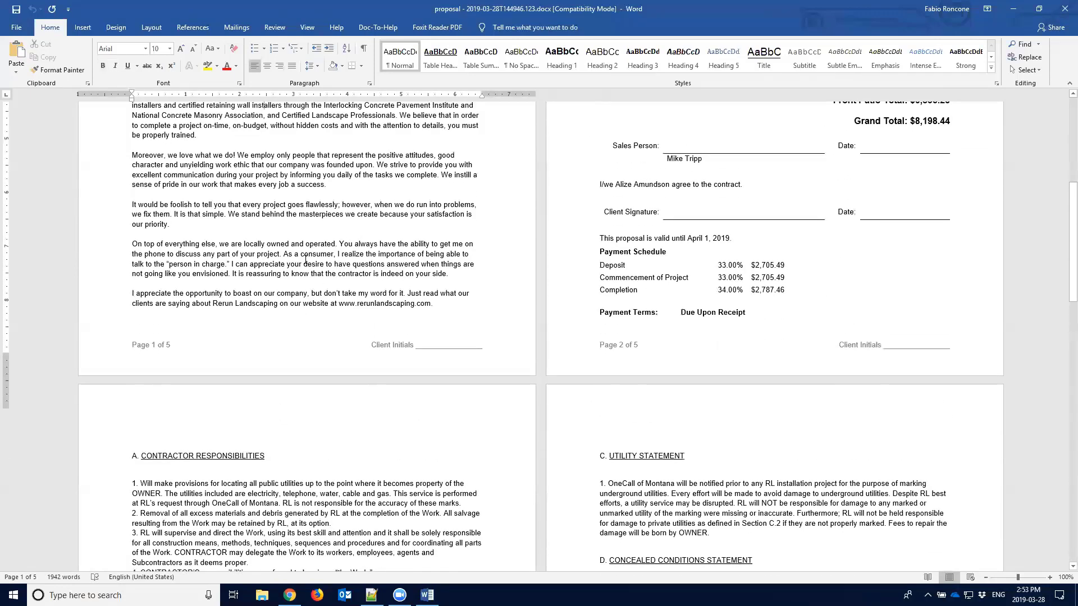
scroll(306, 260, up, 1)
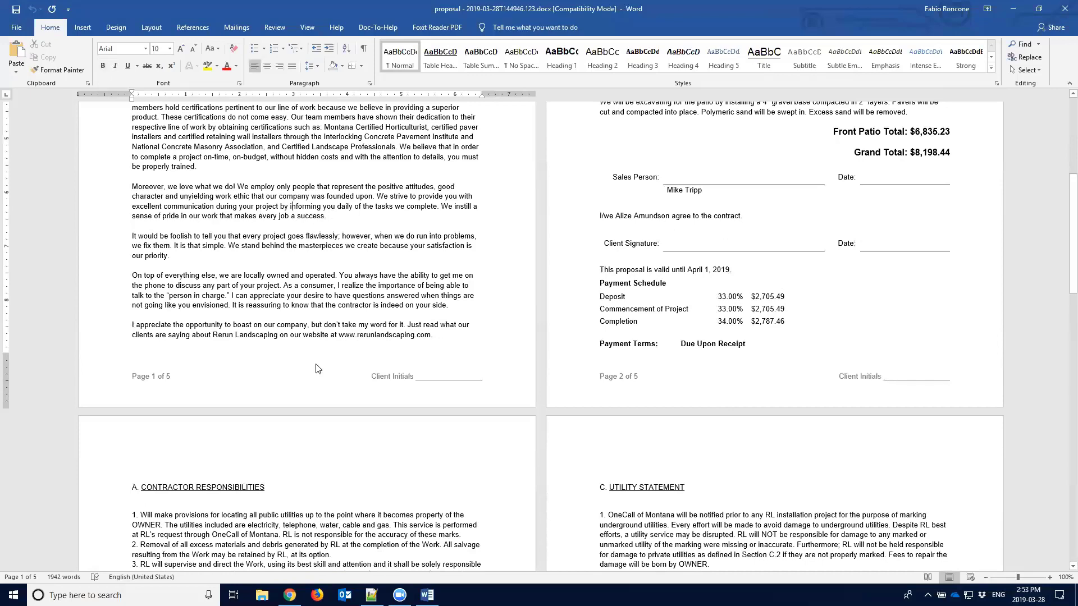
scroll(322, 303, down, 2)
scroll(409, 386, up, 5)
scroll(409, 387, up, 3)
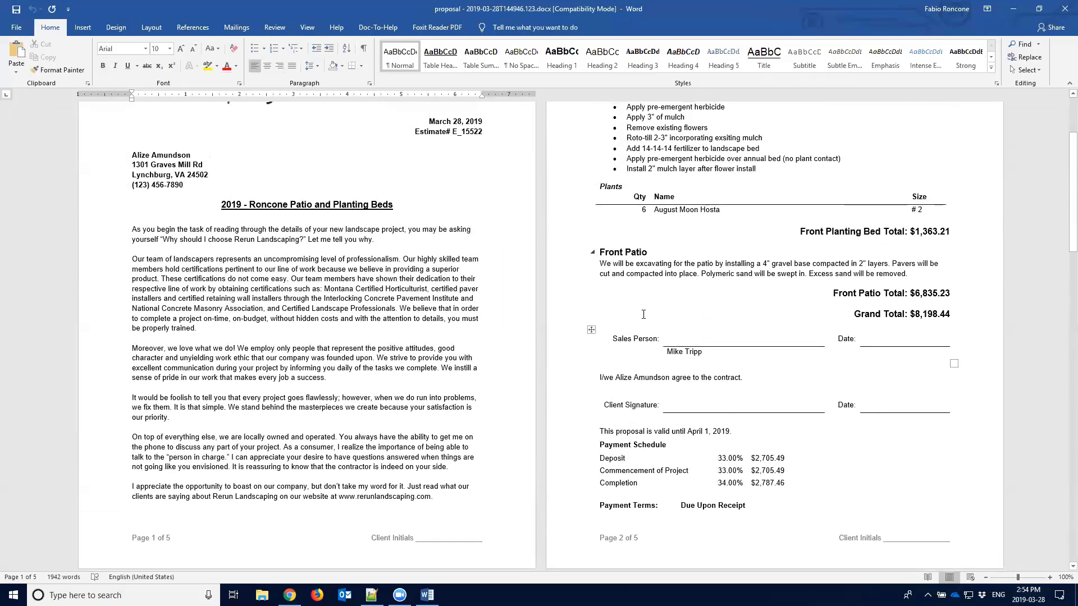
click(648, 276)
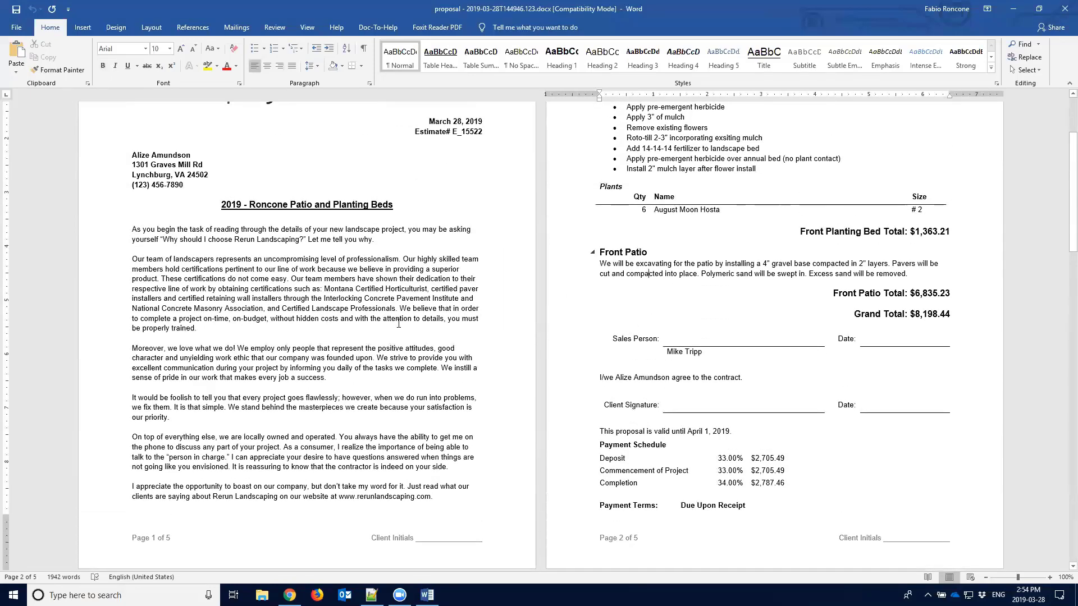
- Look through the contract conditions again down to the Modification, Cancellation and Payment Terms clauses and the Client Initials footers
scroll(269, 353, down, 9)
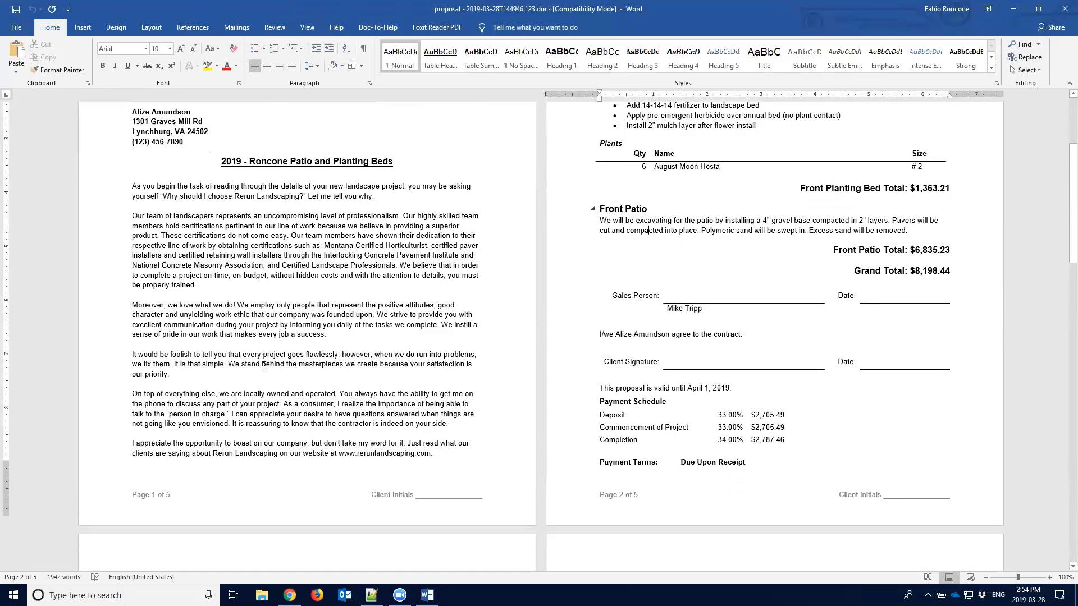
scroll(264, 366, down, 12)
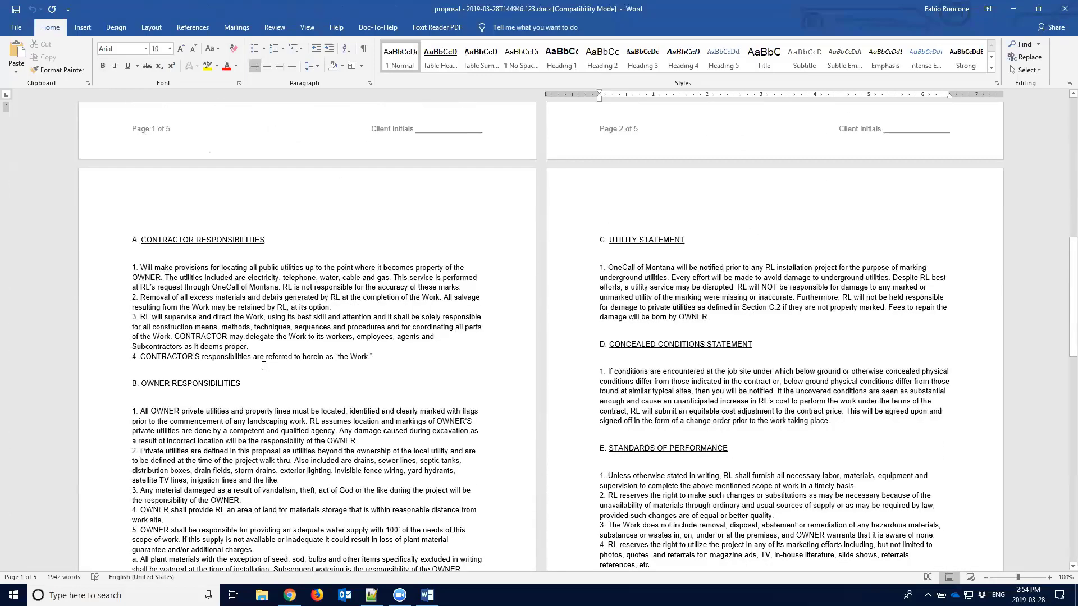
scroll(203, 196, down, 3)
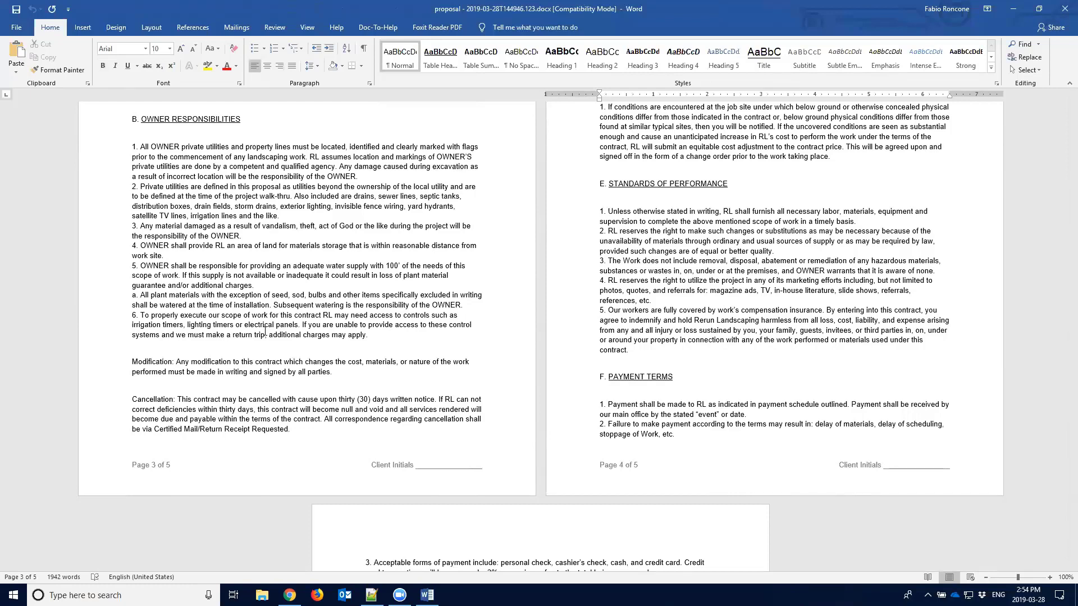
scroll(413, 304, down, 2)
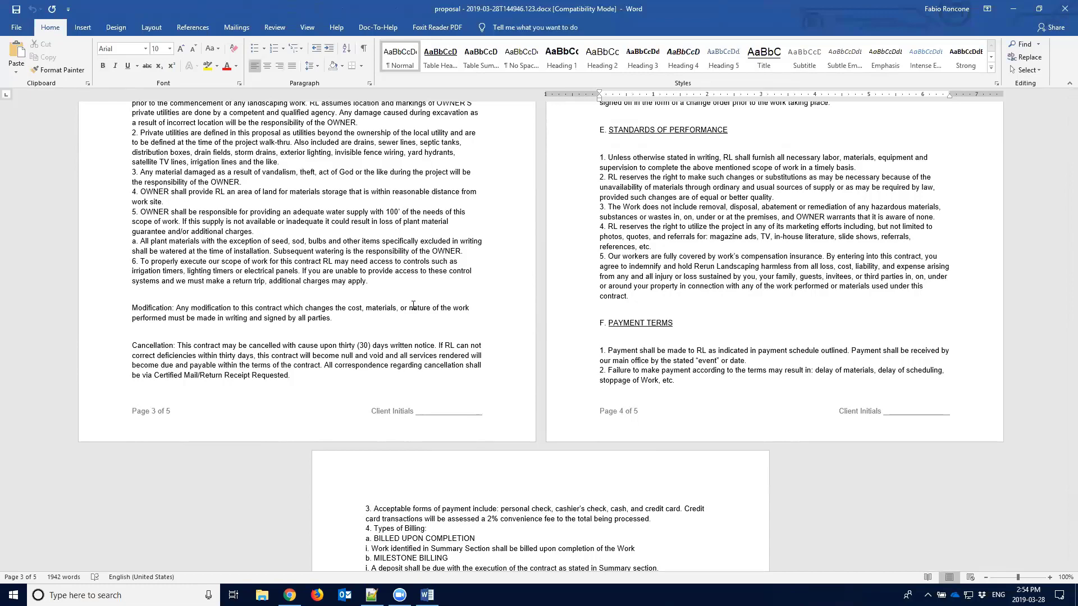
scroll(416, 305, up, 20)
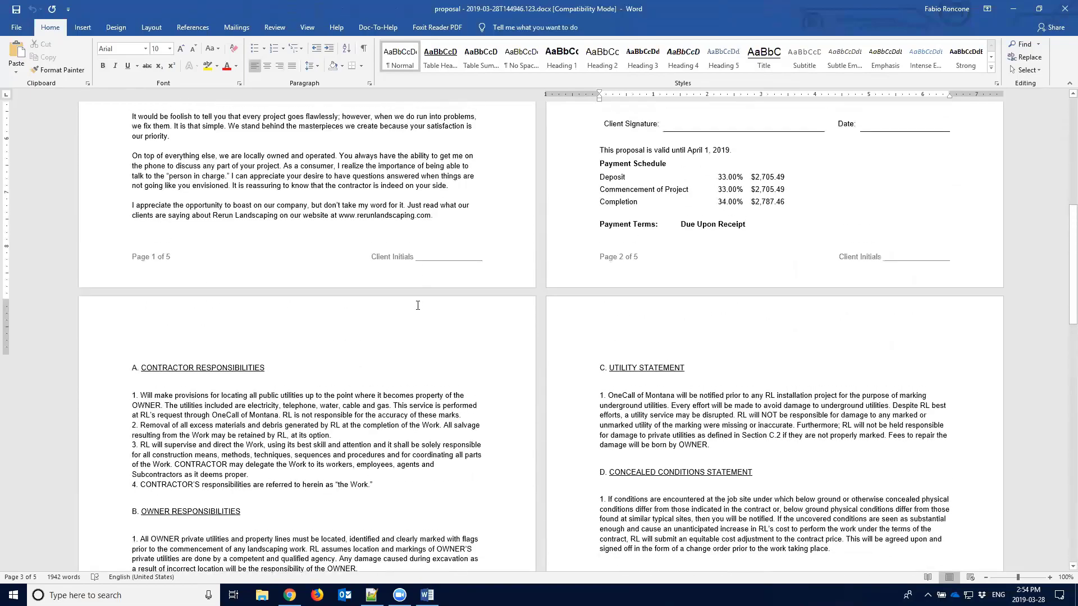
- Switch to Chrome, cancel the construction estimate's proposal settings and open the proposal settings of the maintenance estimate
click(290, 595)
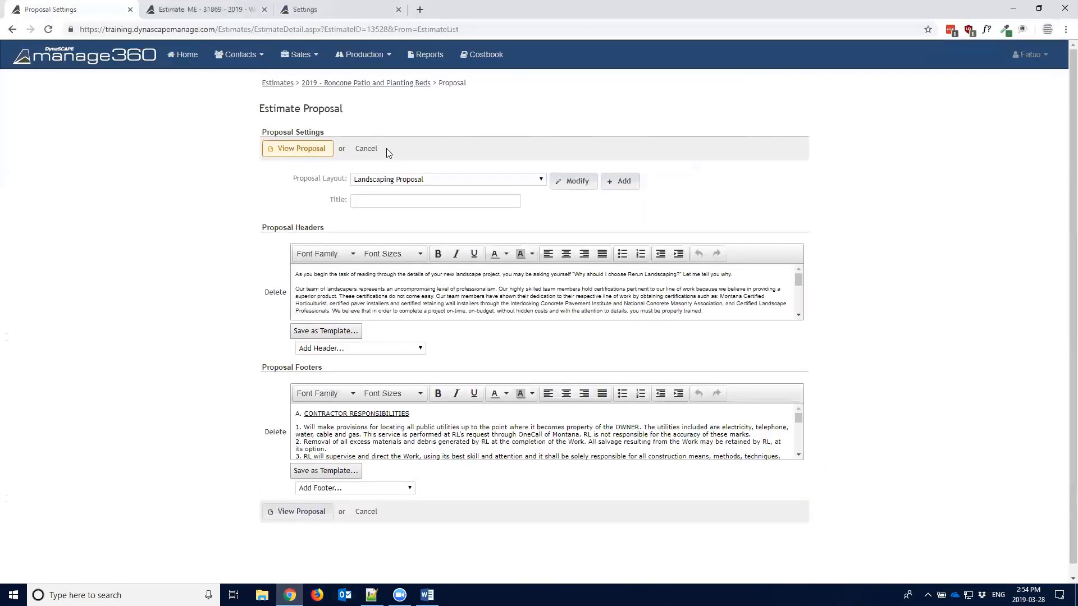
click(366, 148)
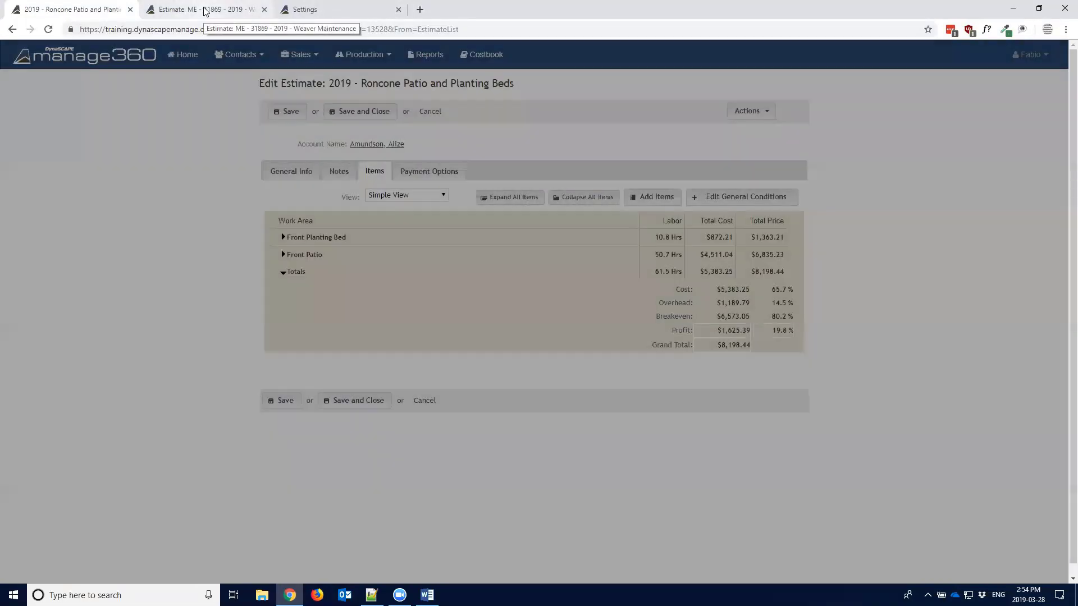
click(205, 10)
drag(48, 87, 292, 87)
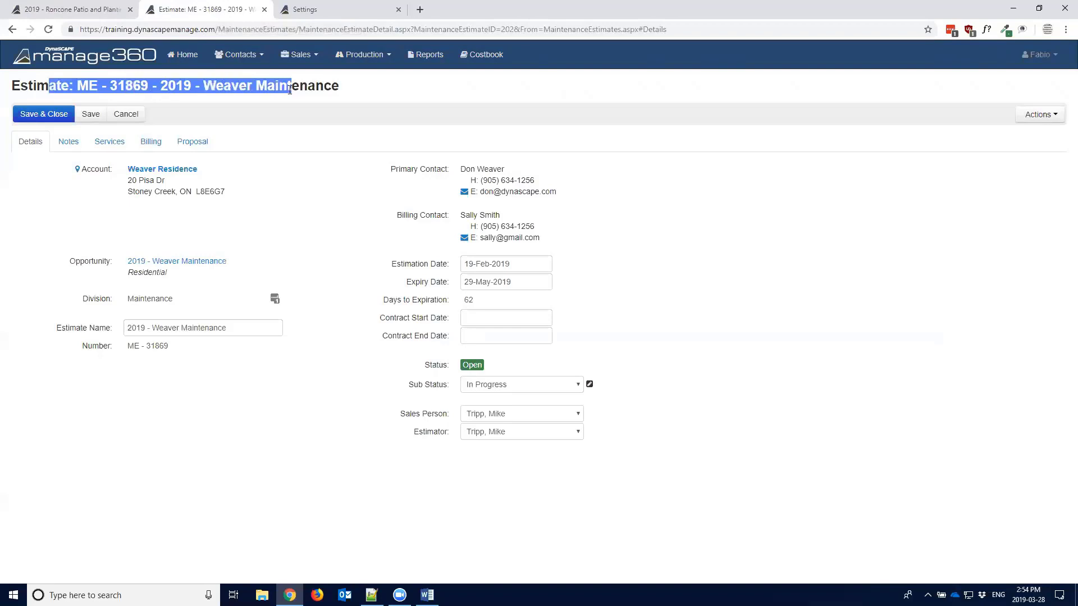
click(188, 156)
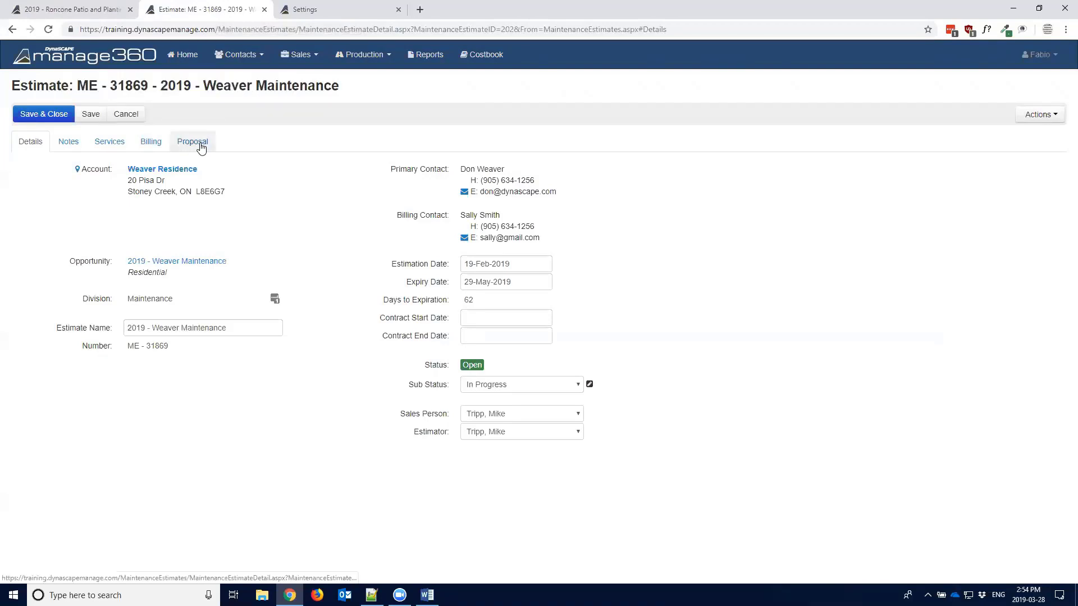
click(201, 147)
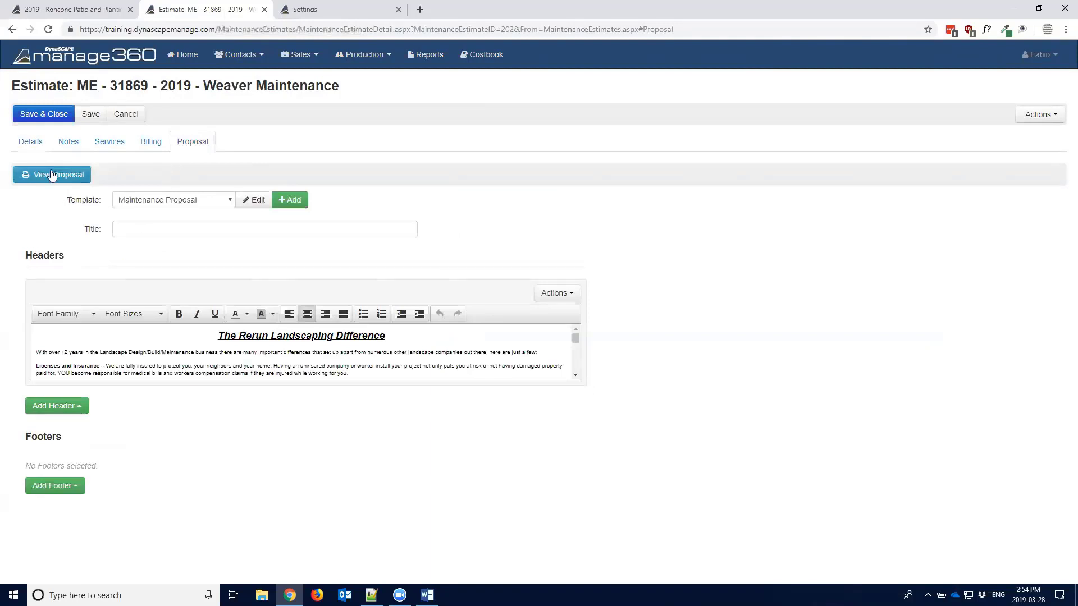
- View the proposal templates available for the maintenance estimate, keeping Maintenance Proposal selected
drag(80, 209, 106, 212)
click(216, 207)
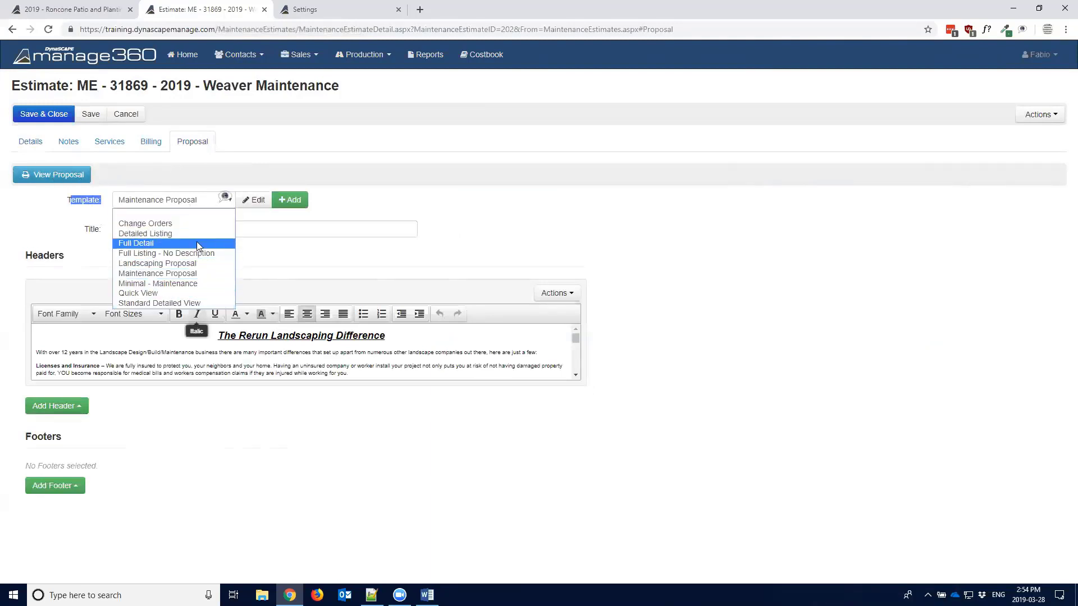
click(347, 201)
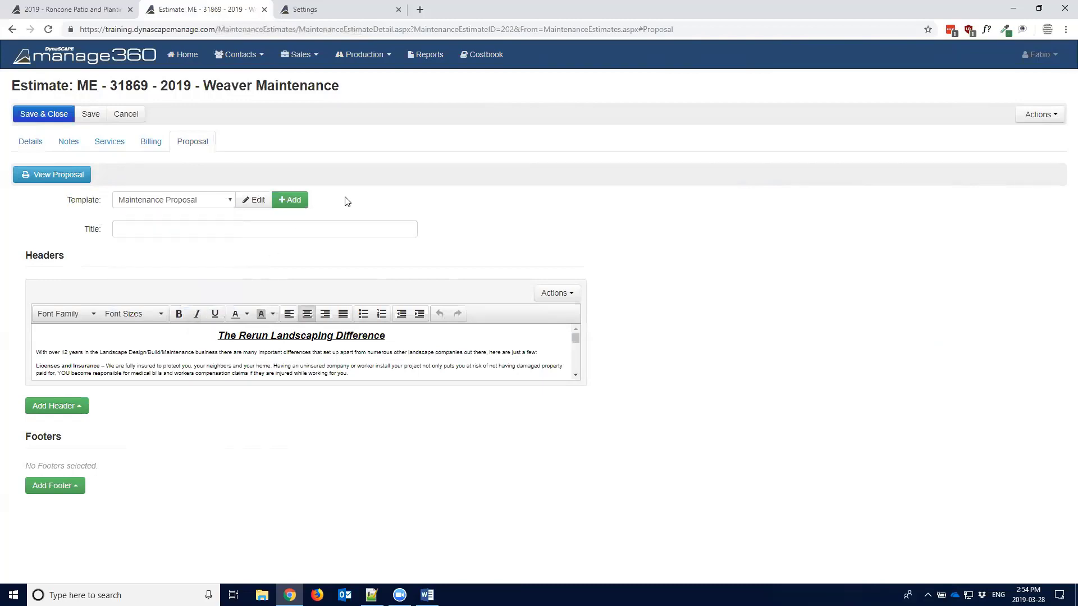
- Open the Maintenance Proposal template for editing and examine its content settings and Services options
click(248, 203)
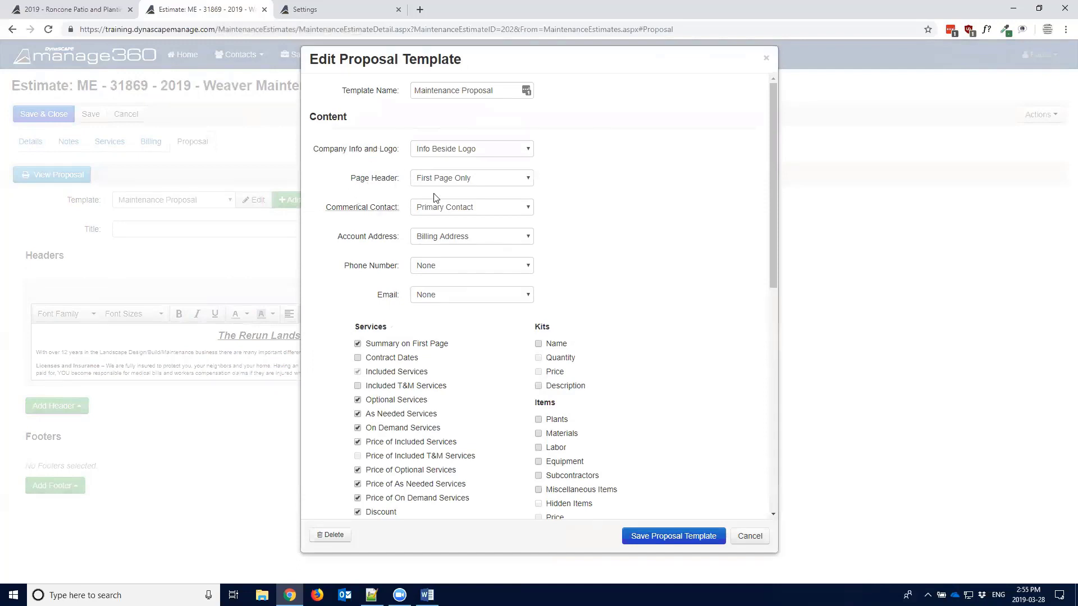
scroll(476, 230, down, 2)
scroll(430, 232, down, 2)
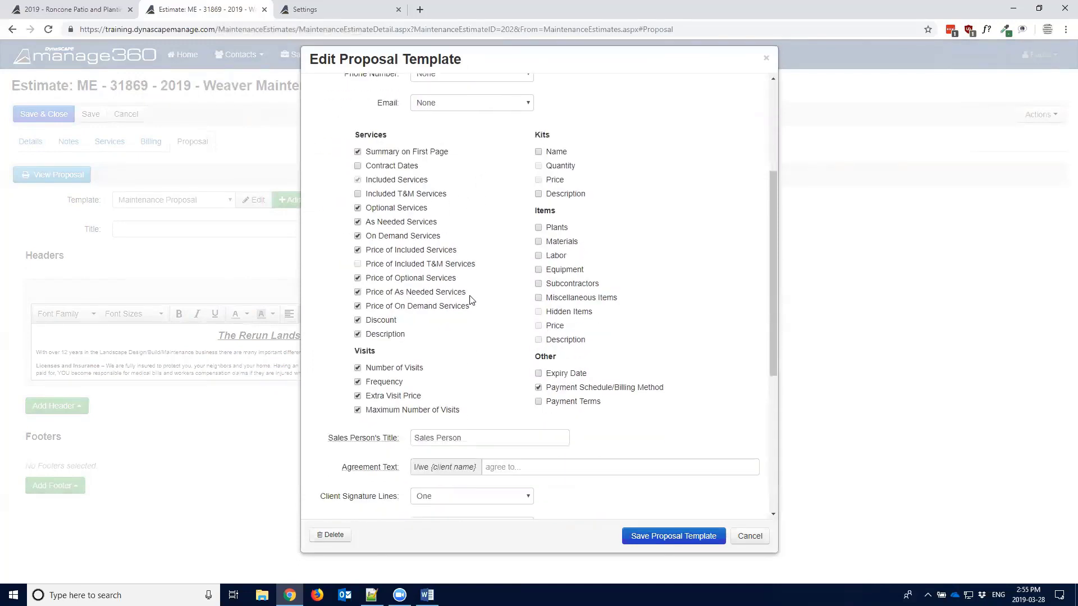
scroll(440, 270, up, 1)
drag(356, 160, 388, 161)
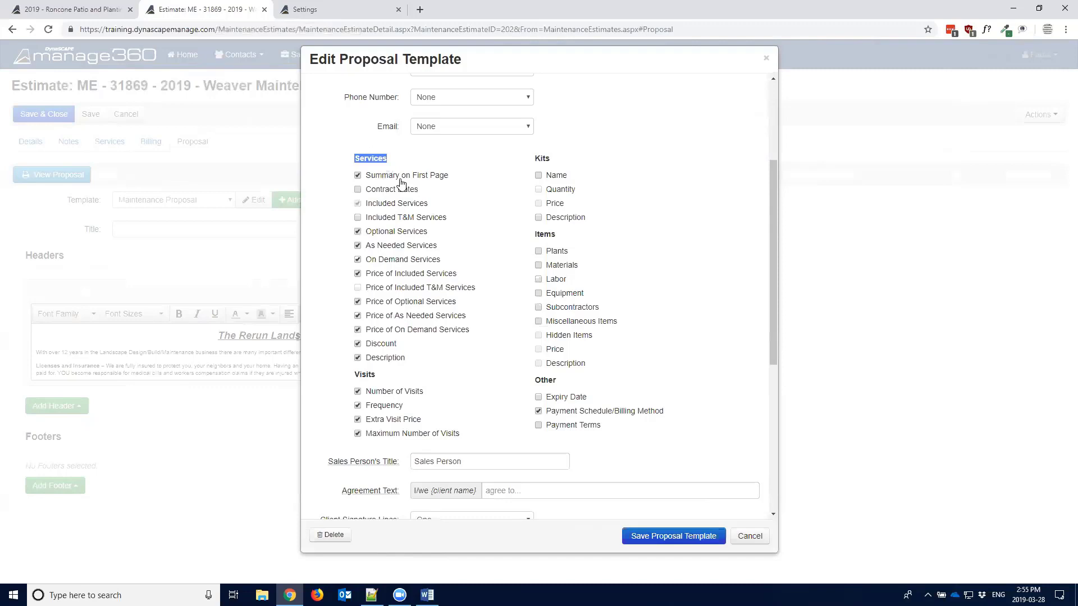
click(400, 182)
click(411, 192)
- Include T&M services in the template and exclude the discount and the prices of optional, as-needed and on-demand services
drag(366, 219, 386, 220)
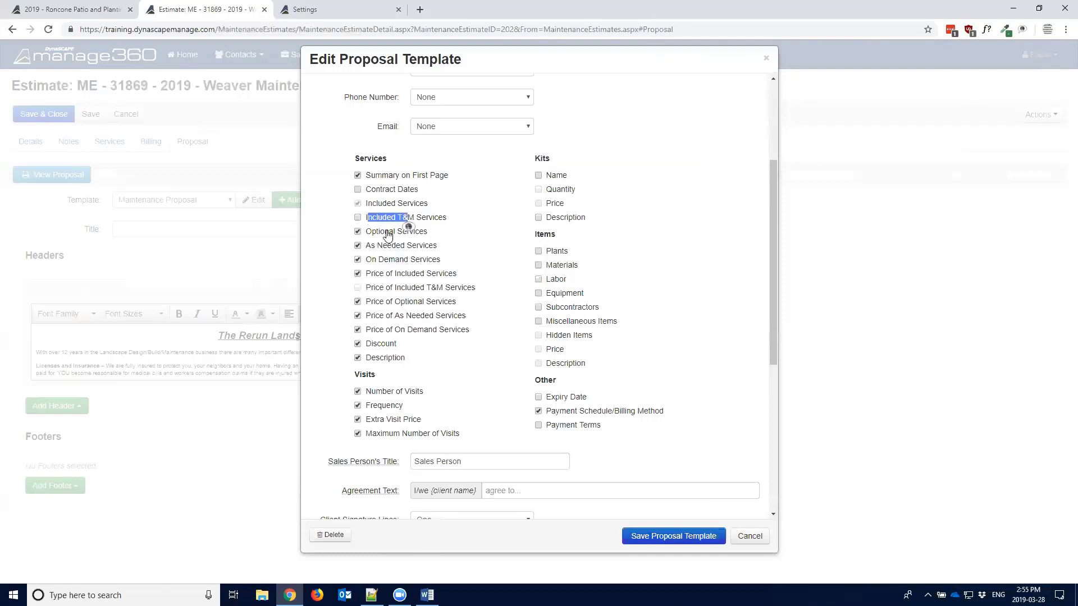
click(373, 220)
click(357, 288)
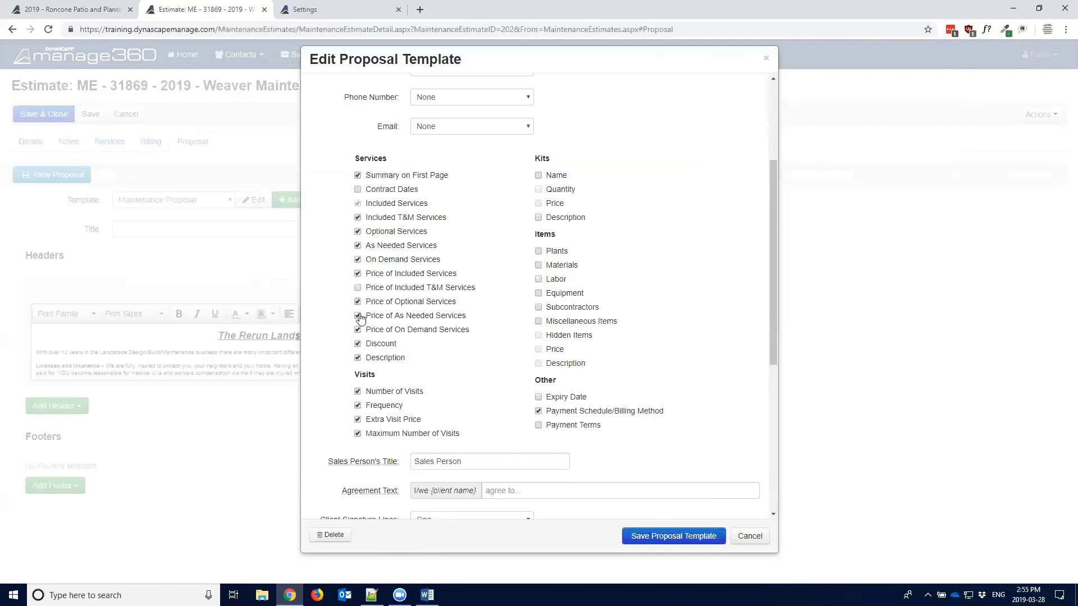
click(357, 315)
click(358, 329)
click(358, 302)
click(358, 344)
click(359, 344)
- Examine the template's Visits, signature, header and footer settings, and discard the template edits
drag(355, 375, 378, 376)
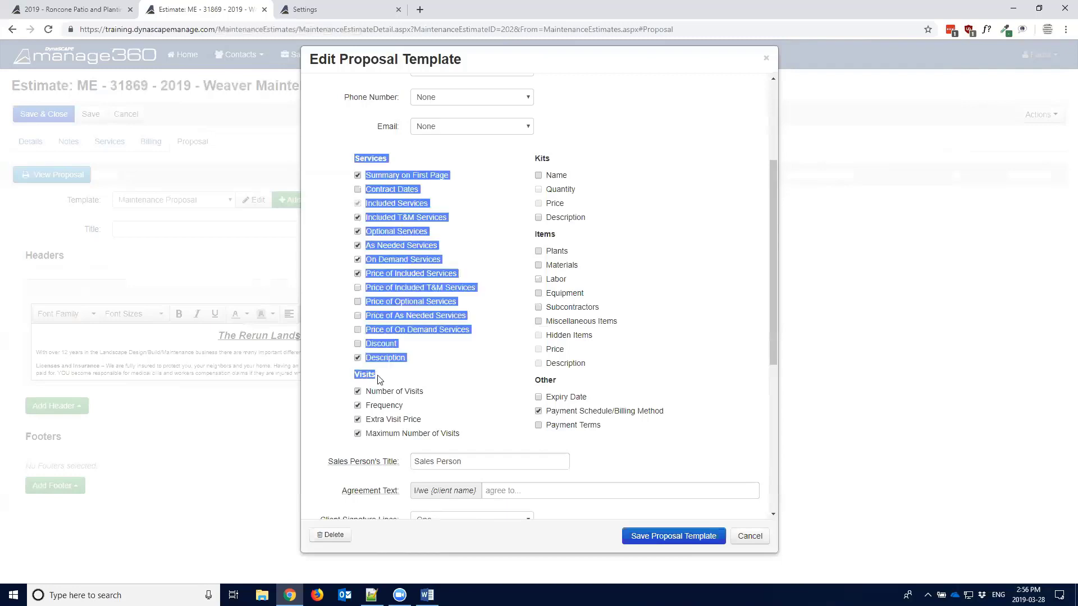
click(375, 375)
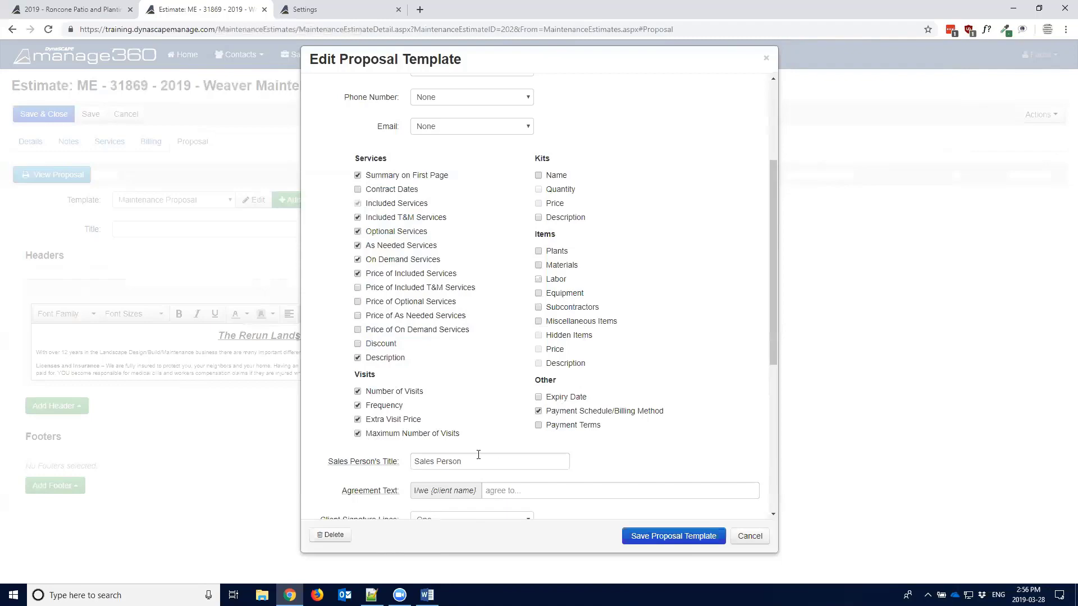
scroll(489, 455, down, 1)
scroll(463, 439, down, 2)
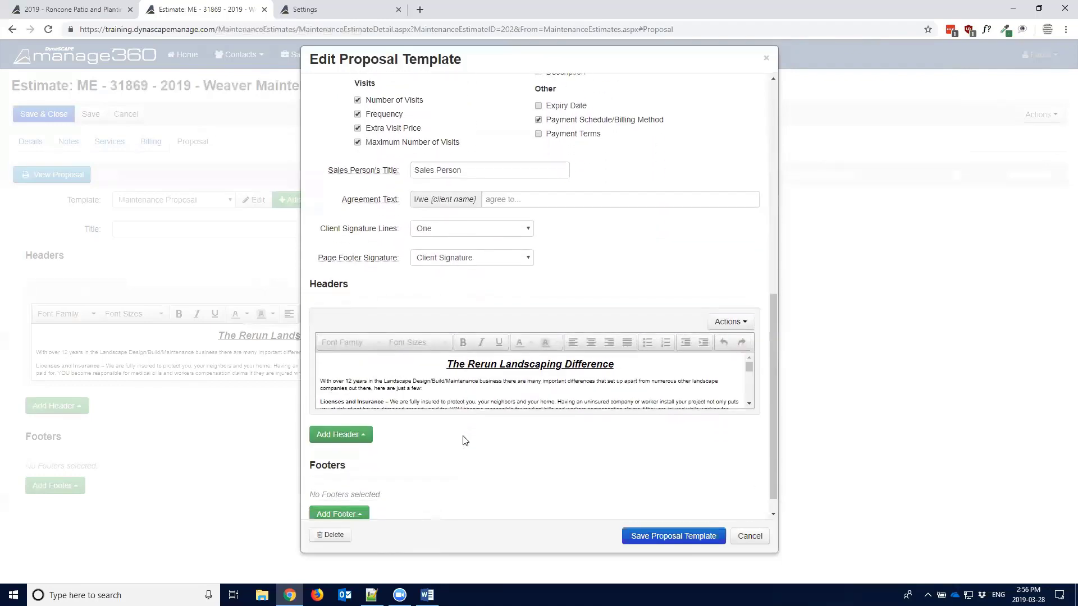
scroll(464, 439, up, 2)
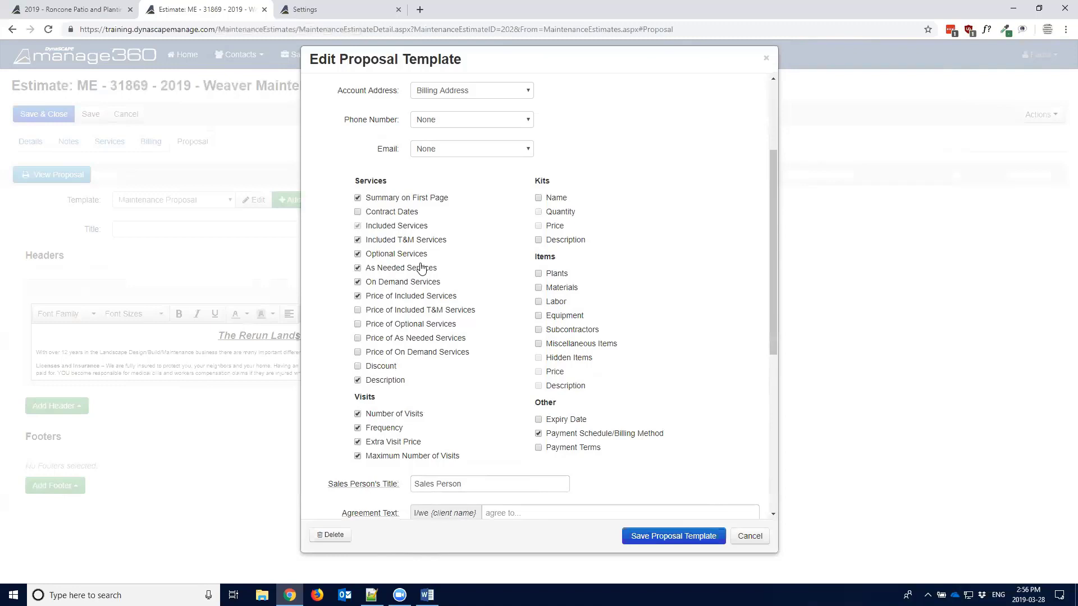
click(756, 536)
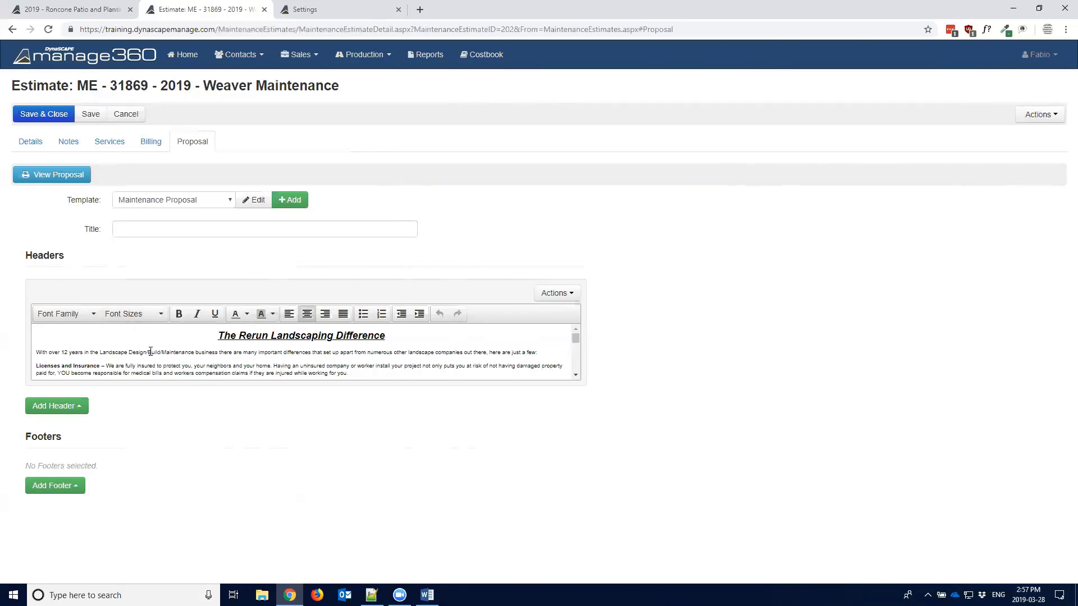
- Go to the Estimate Settings in the system settings and open the Proposal Headers template list
click(312, 10)
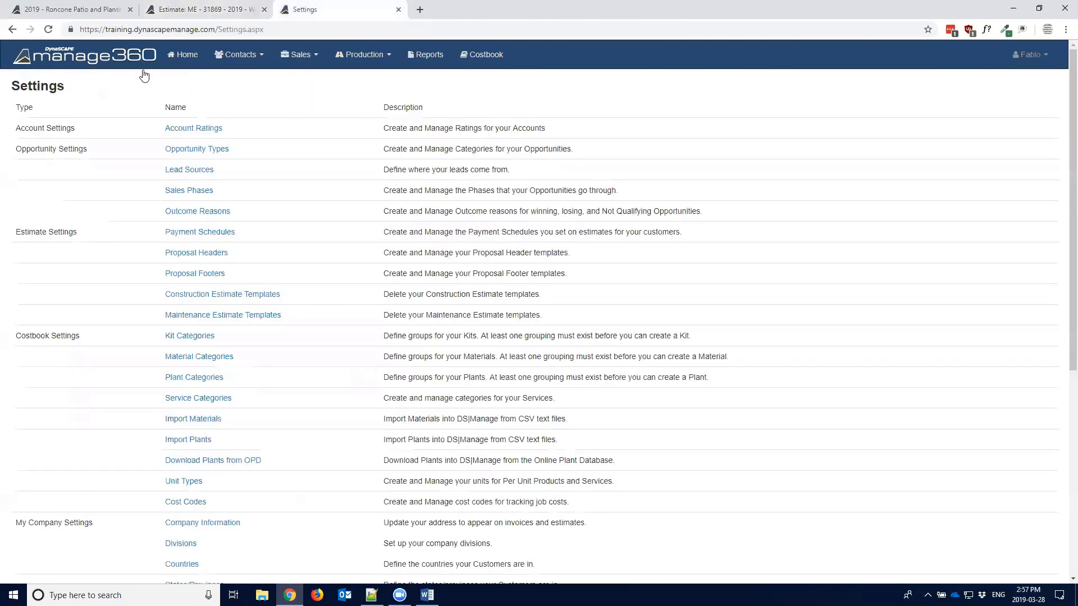
drag(12, 86, 75, 93)
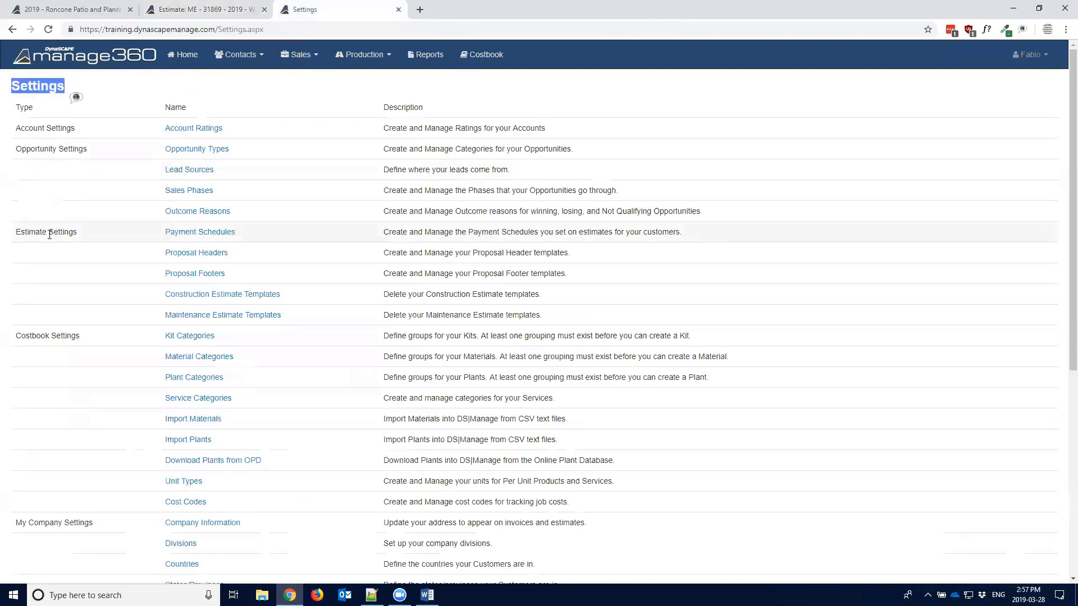
click(19, 233)
drag(19, 234, 79, 235)
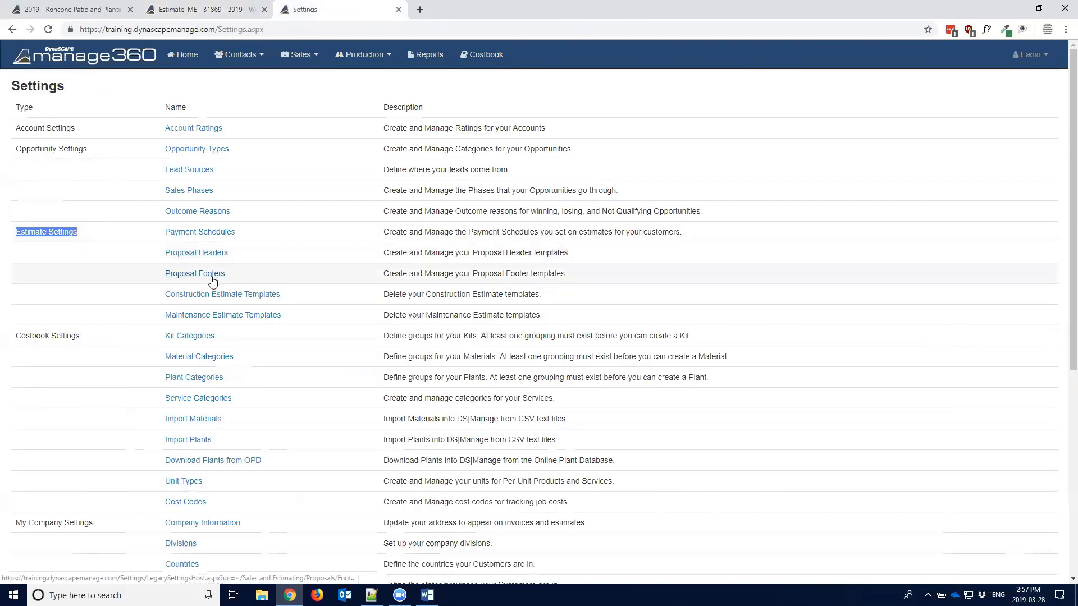
click(195, 254)
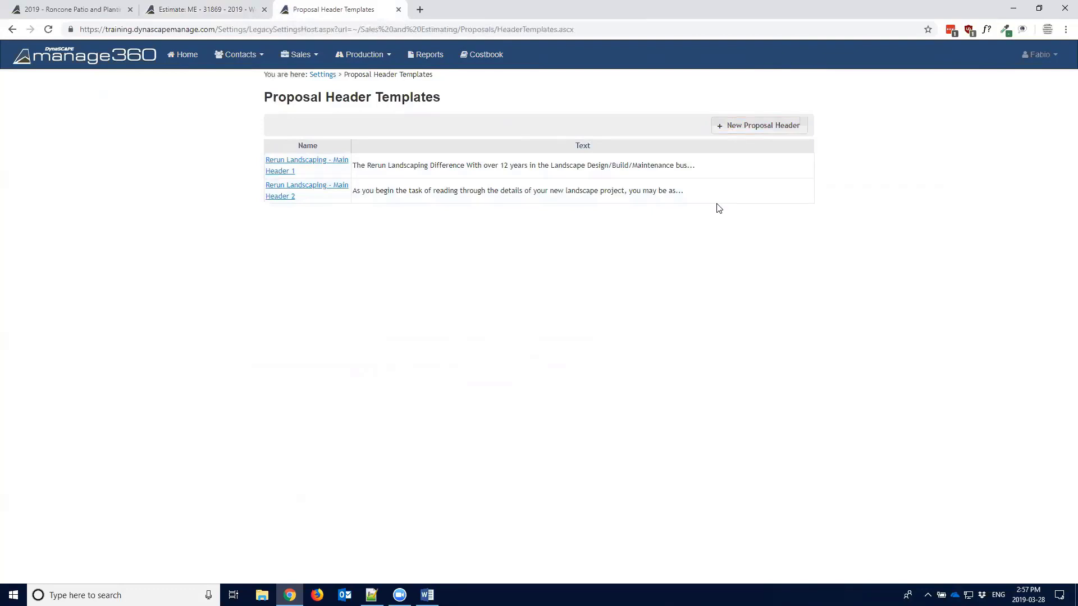
- Open the Rerun Landscaping - Main Header 1 template and examine the font family and font sizes used across its title and body text
click(311, 165)
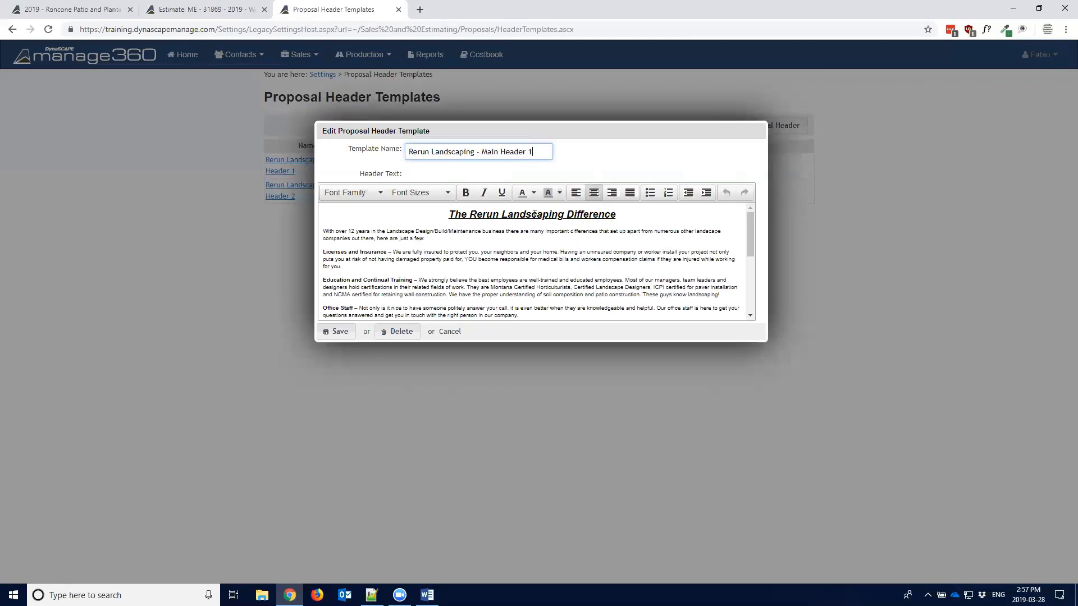
click(376, 231)
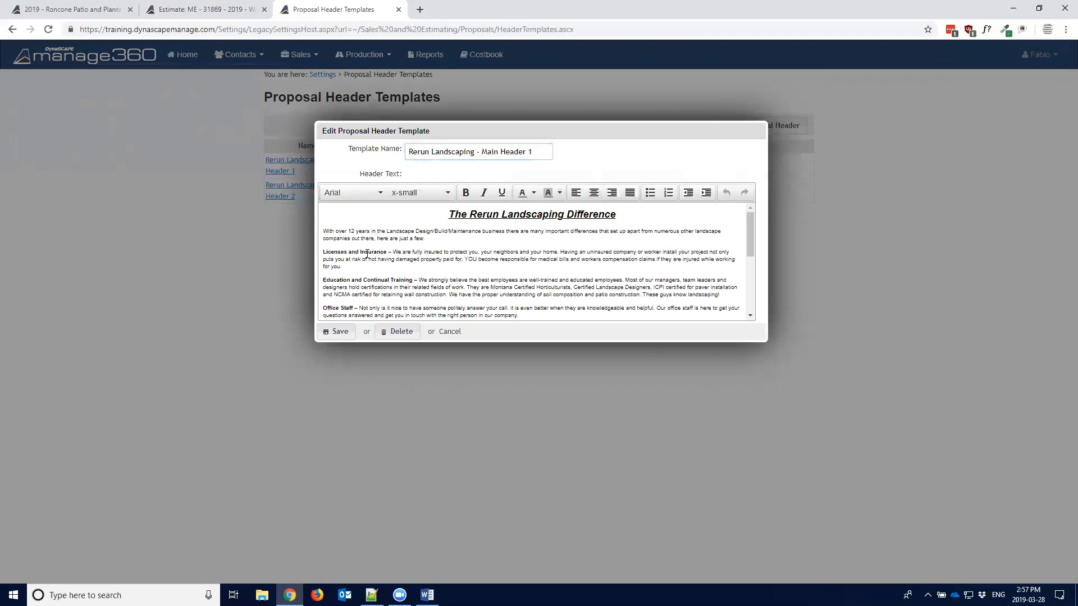
drag(366, 252, 413, 252)
drag(369, 287, 419, 287)
click(393, 238)
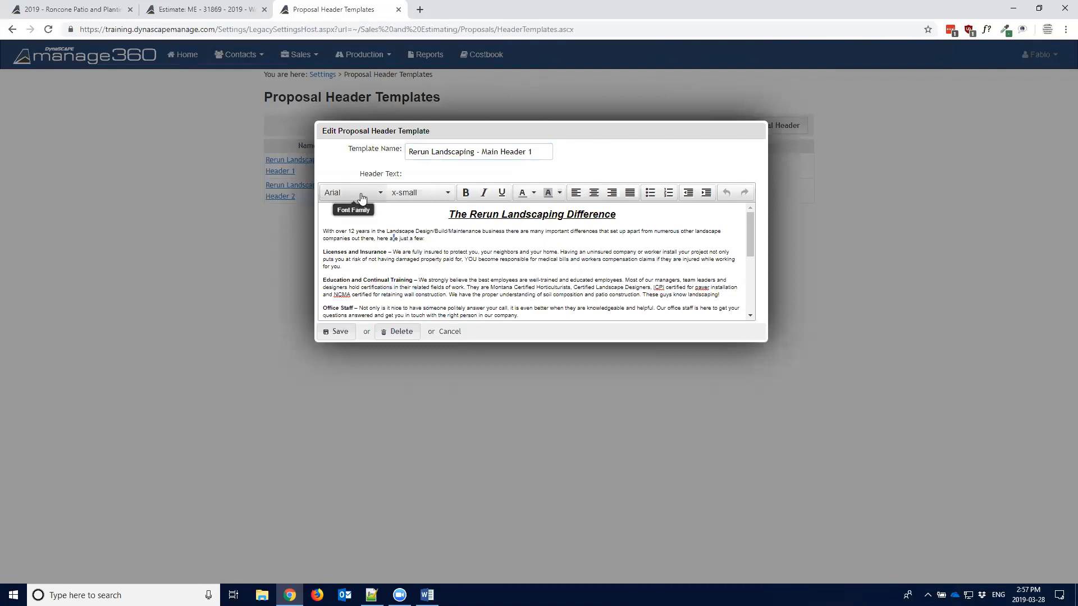
drag(336, 231, 379, 233)
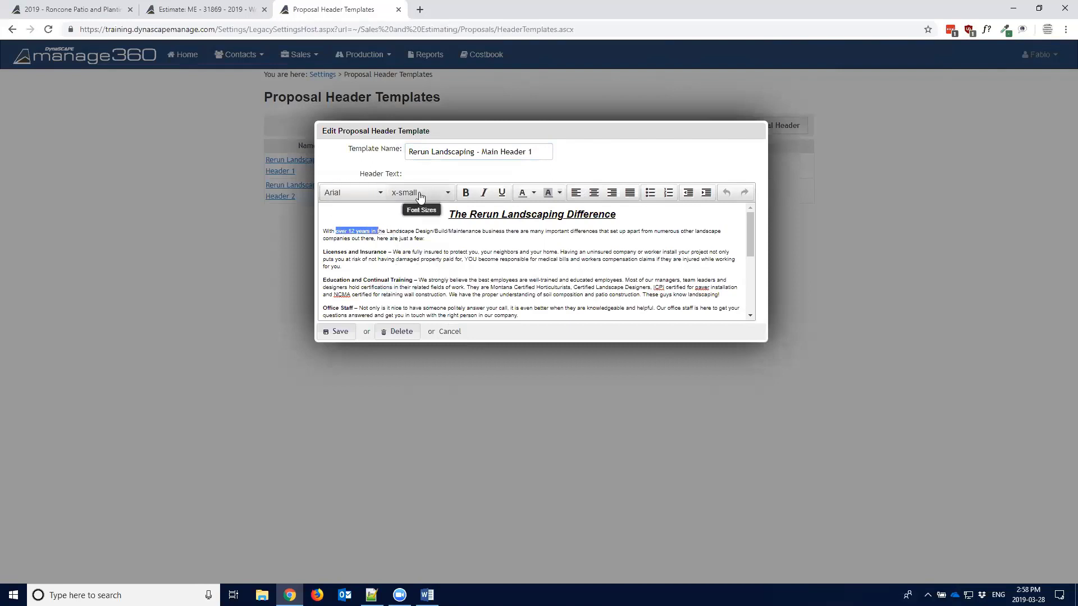
click(428, 261)
drag(373, 232, 431, 232)
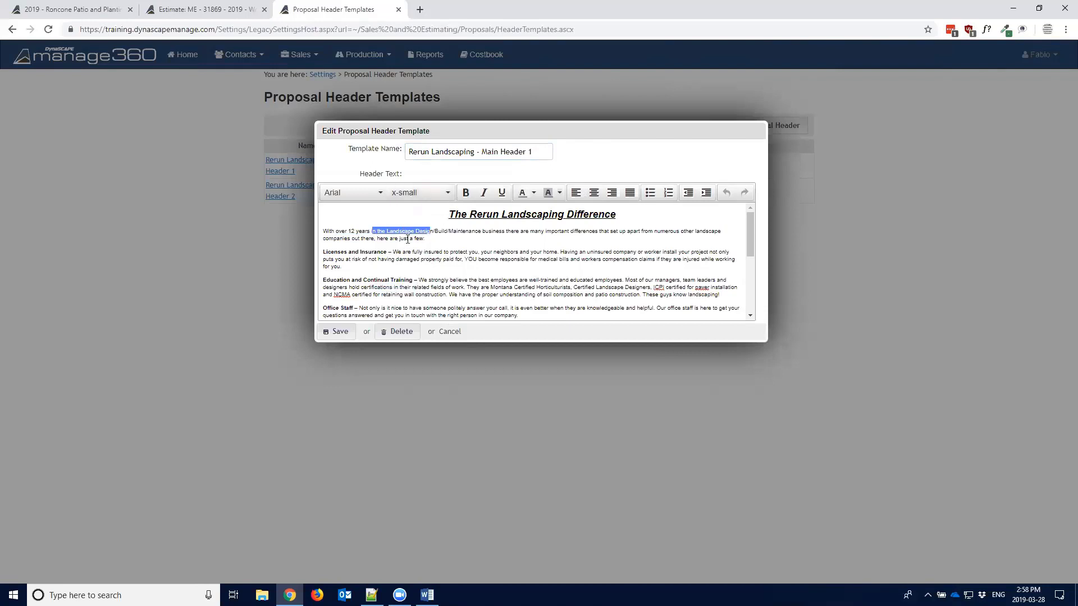
click(439, 198)
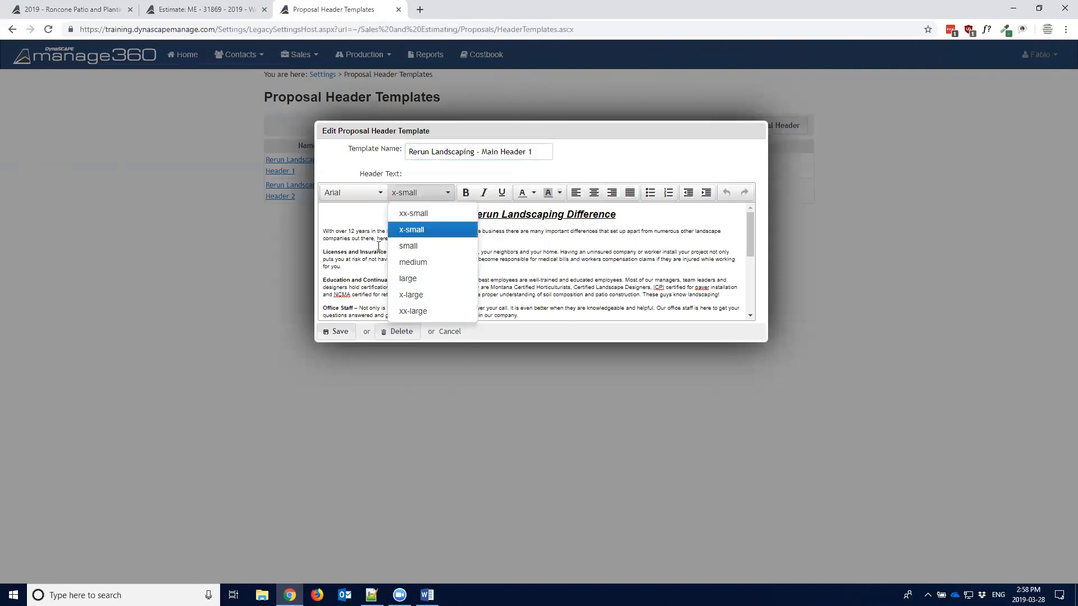
click(353, 242)
drag(343, 239, 383, 231)
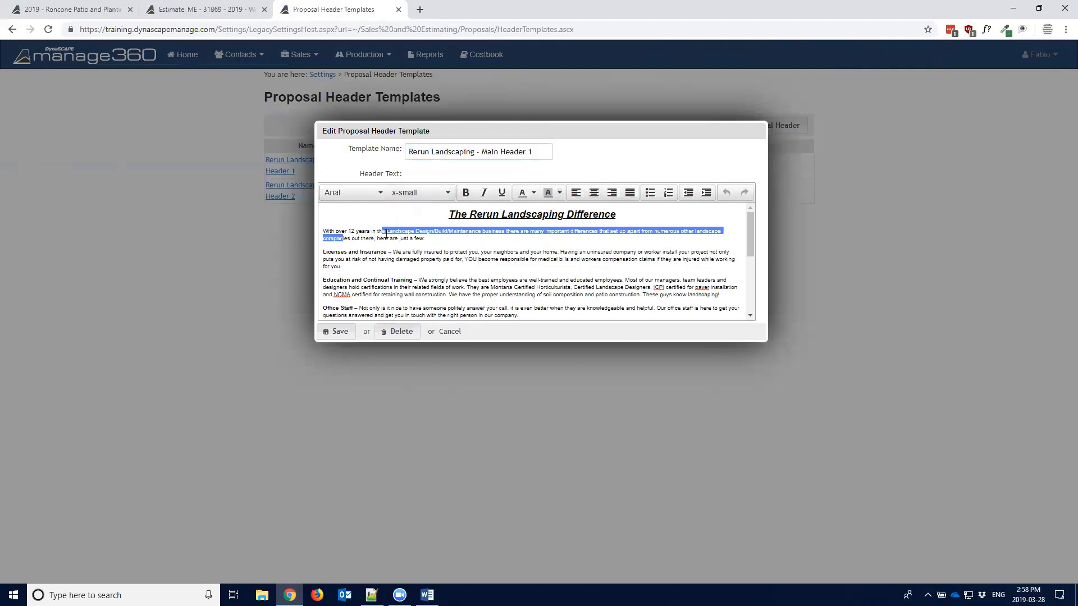
click(388, 237)
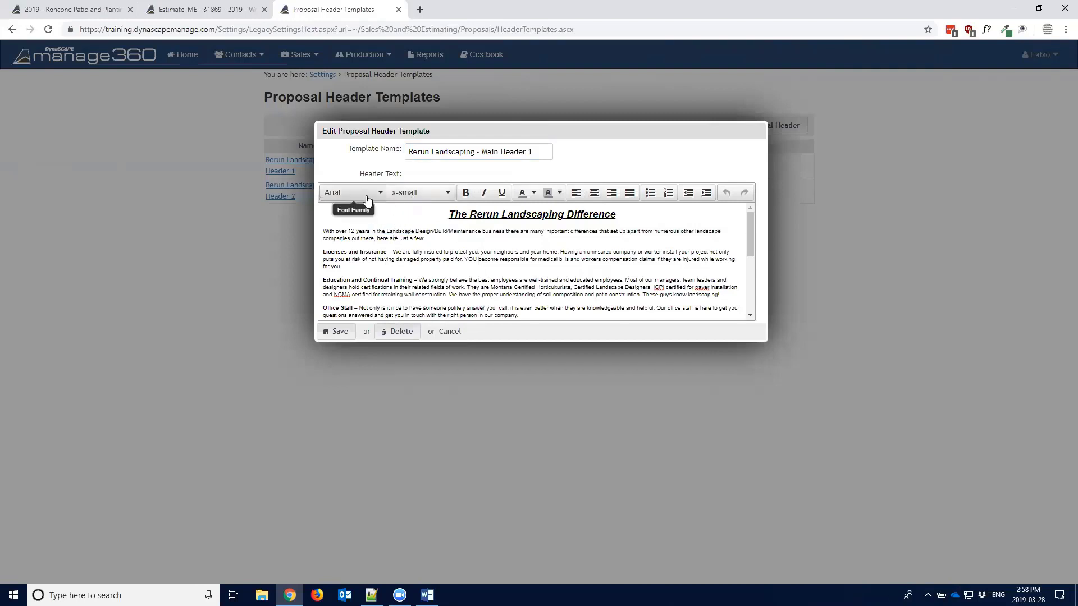
click(490, 216)
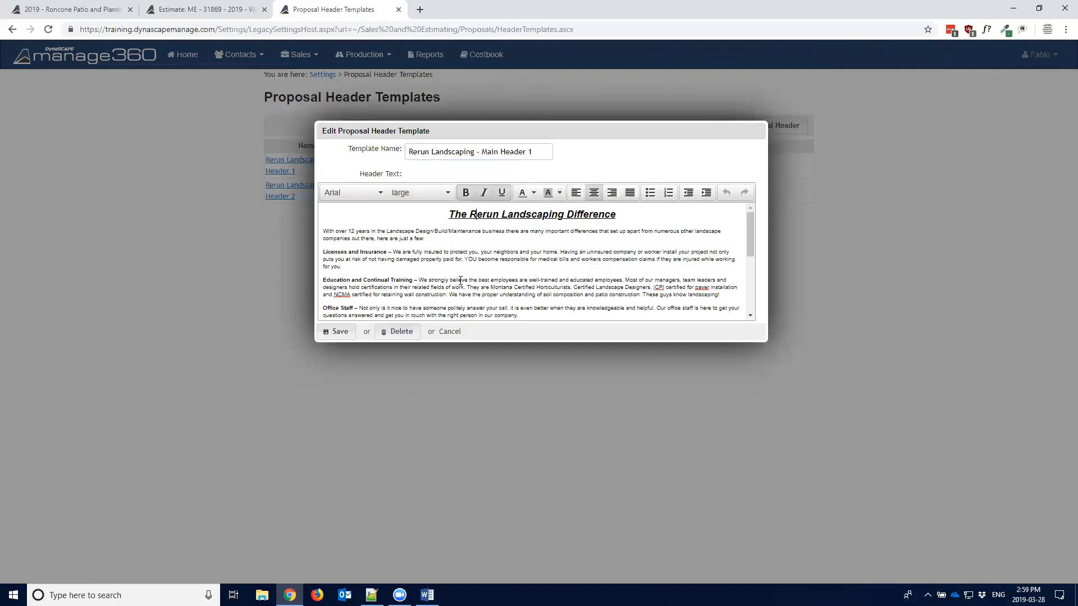
click(448, 239)
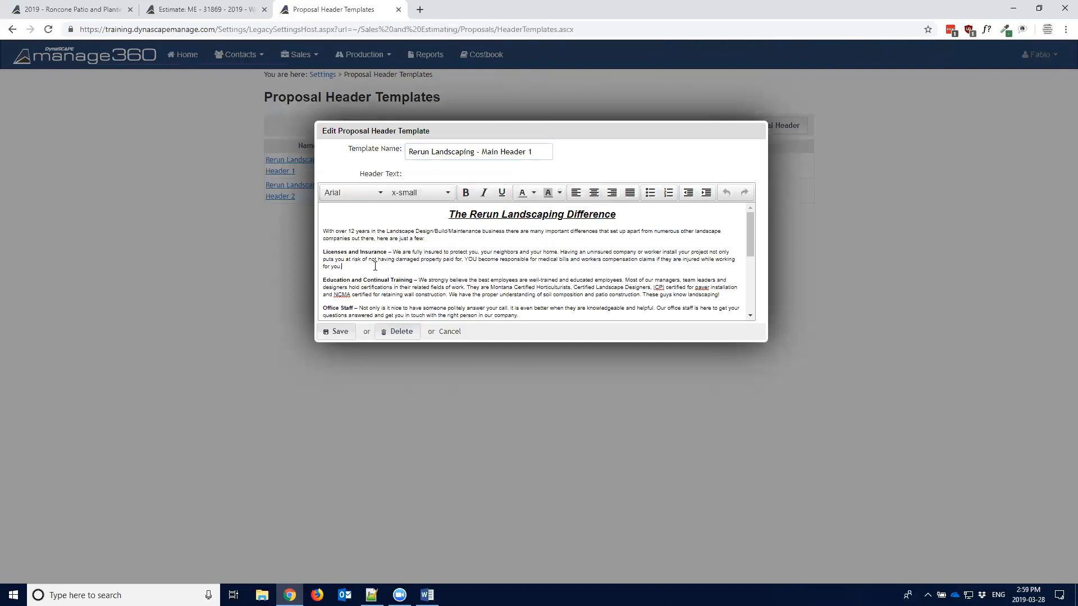
- Insert the line "New paragraph." directly below the introductory paragraph of the header text, without an empty line between them
click(431, 240)
key(Return)
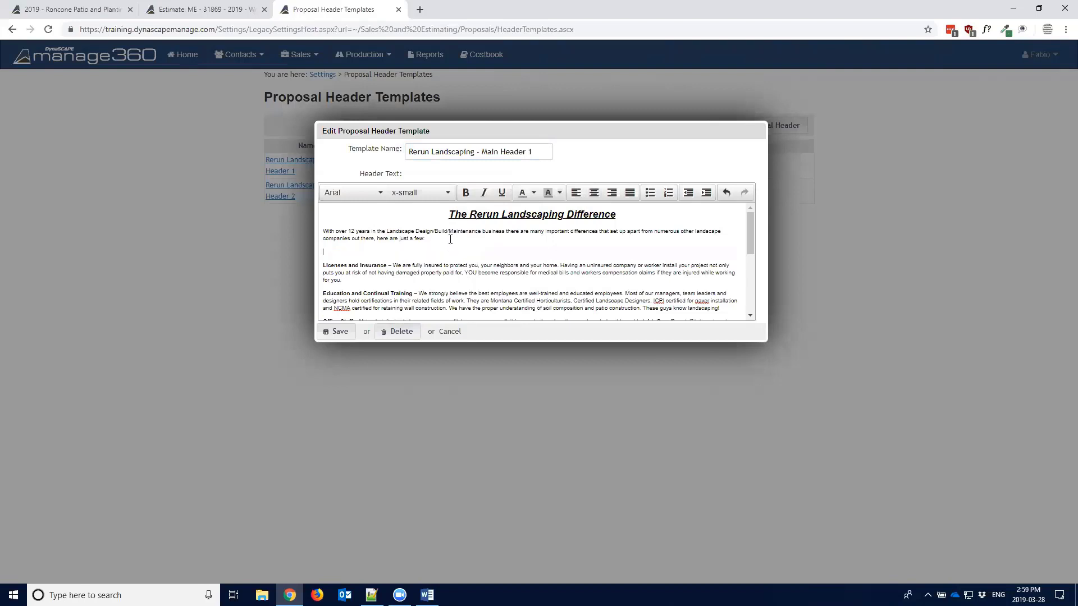
text(New paragraph)
key(Delete)
key(Return)
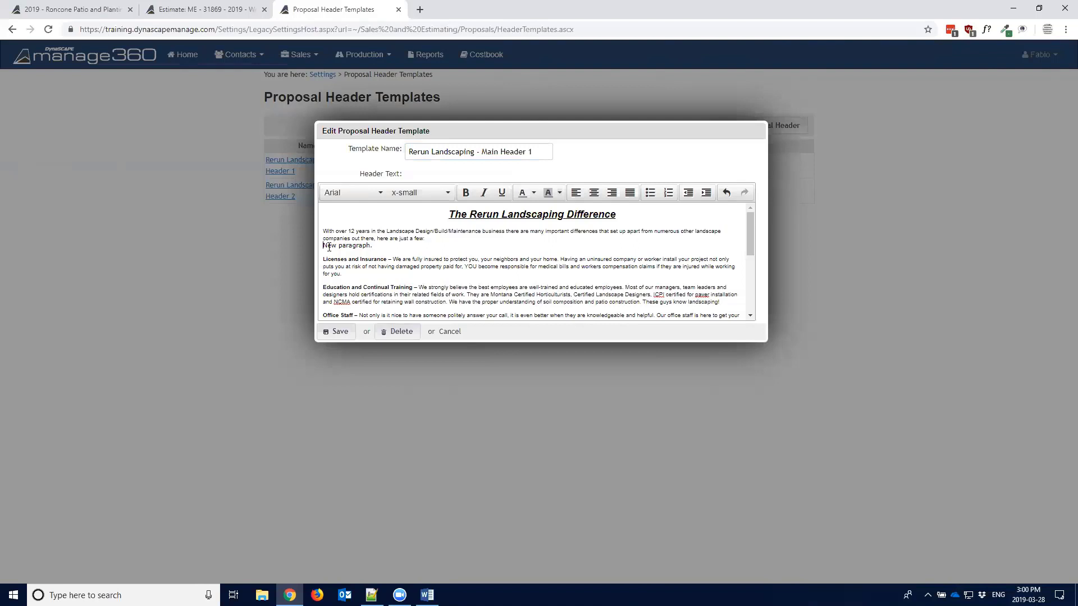
- Remove the added line, restore the paragraph break before Licenses and Insurance, and save the header template
click(329, 246)
key(BackSpace)
key(Delete)
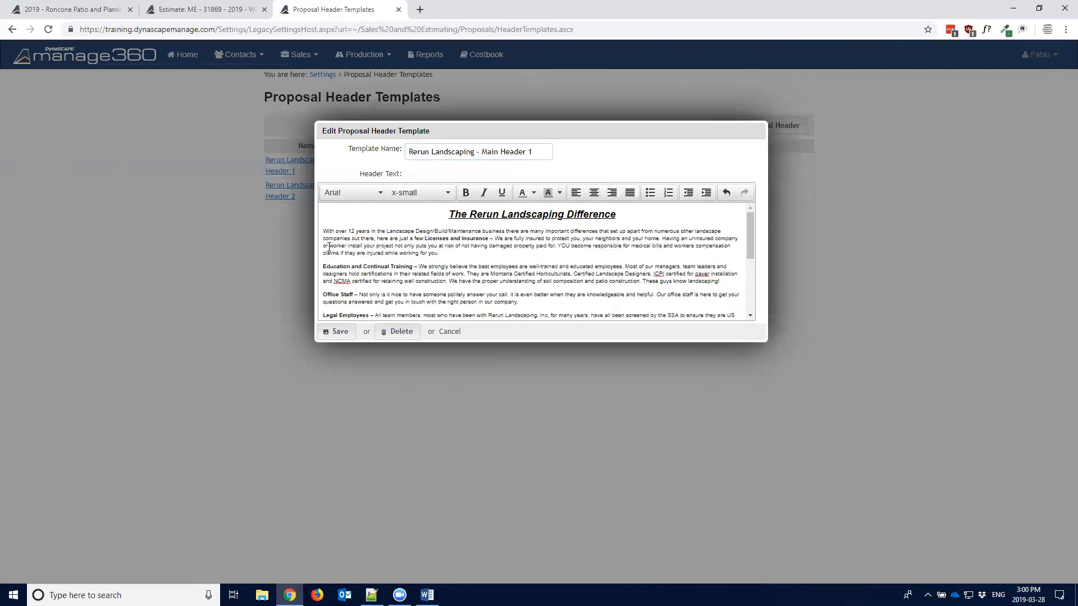
key(Return)
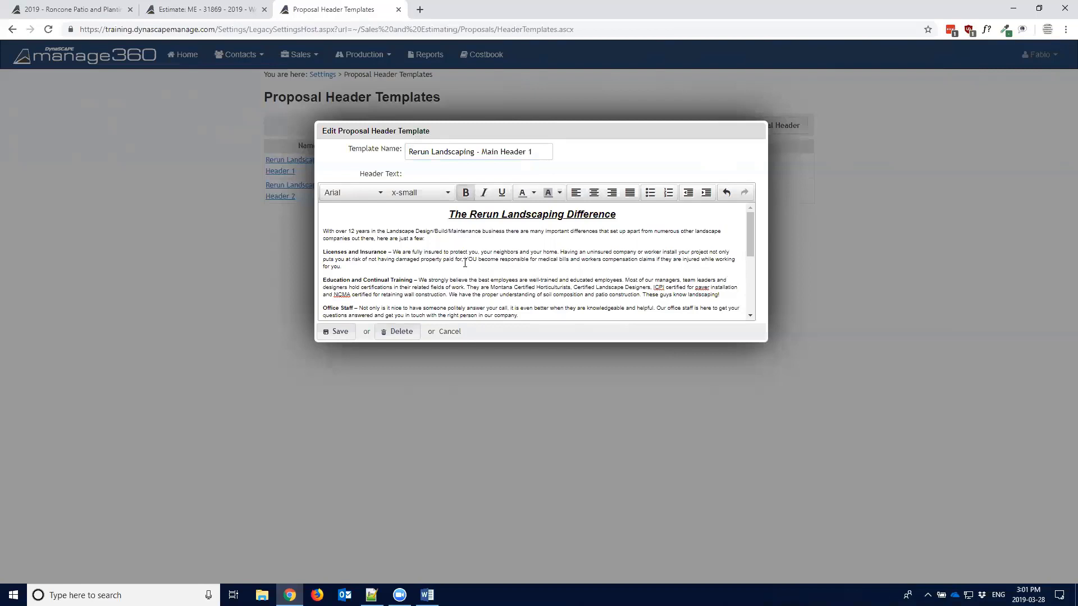
click(336, 332)
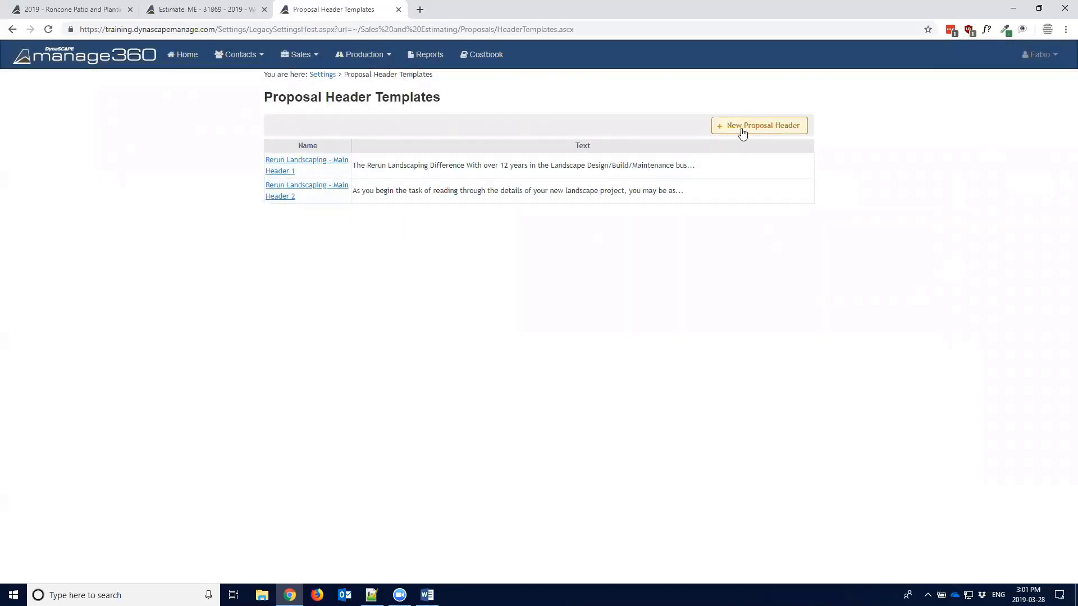
- Open the Rerun Landscaping - Main Header 2 template, examine its font, text size and full text, and close it without changes
click(286, 187)
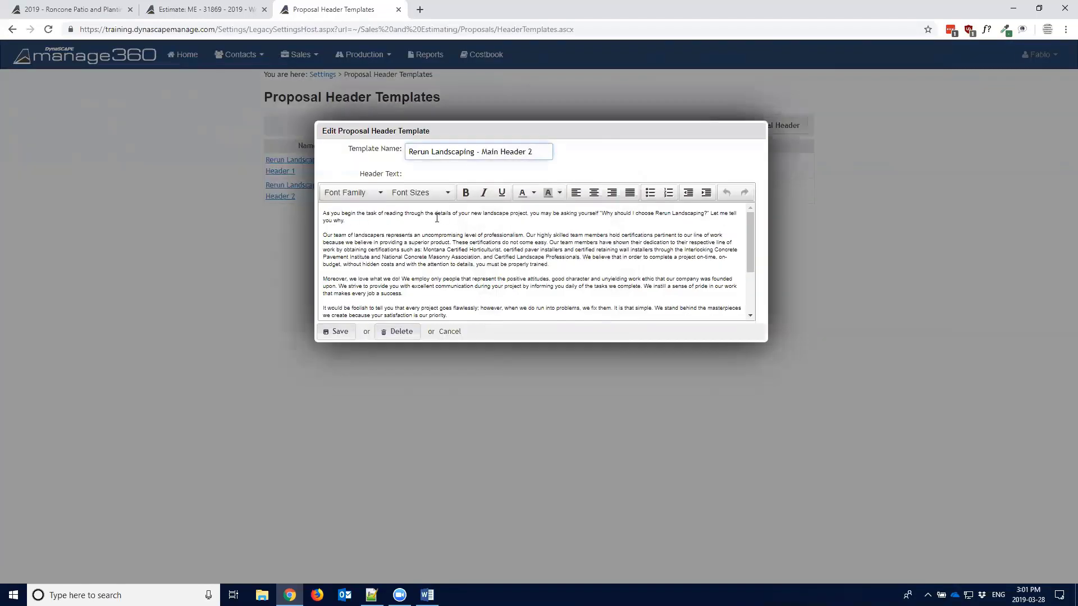
click(395, 230)
click(402, 197)
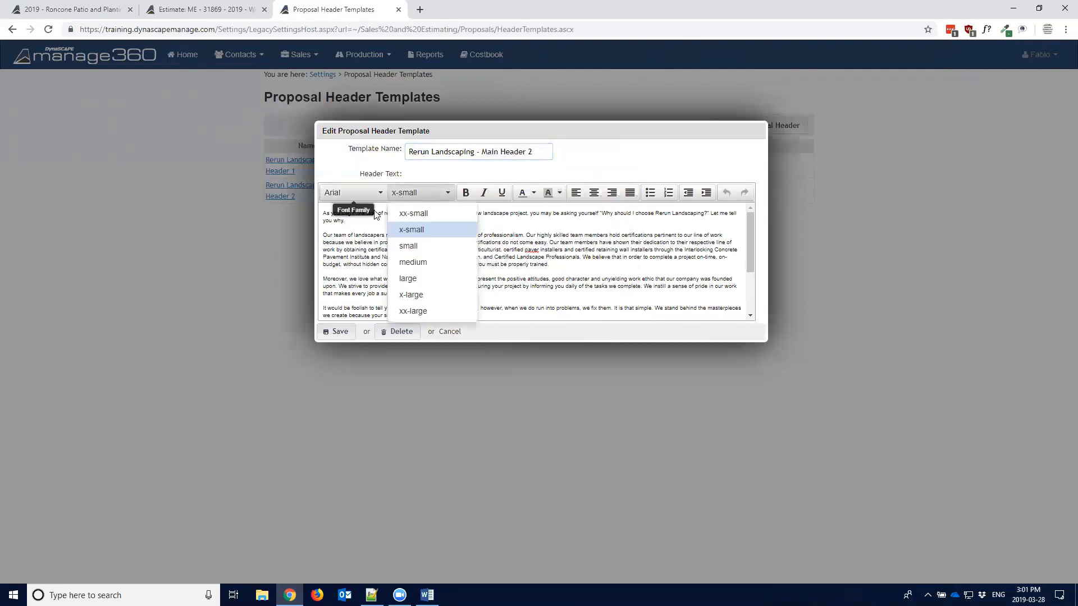
click(354, 263)
click(371, 308)
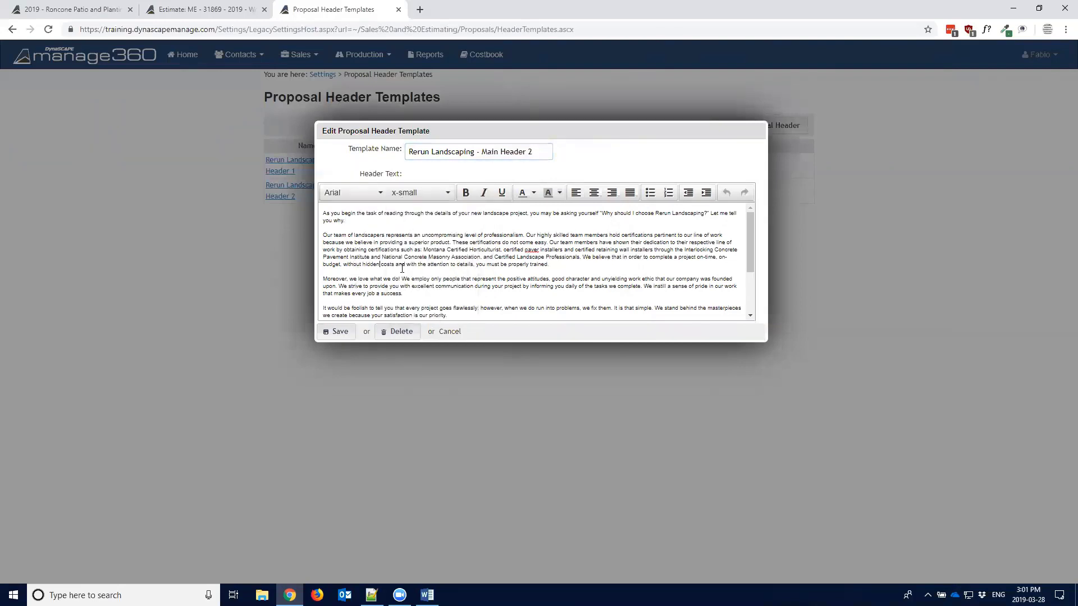
scroll(402, 268, down, 2)
scroll(401, 269, up, 2)
click(448, 333)
- Start a new proposal header template with the header text "Here is my new text."
click(745, 124)
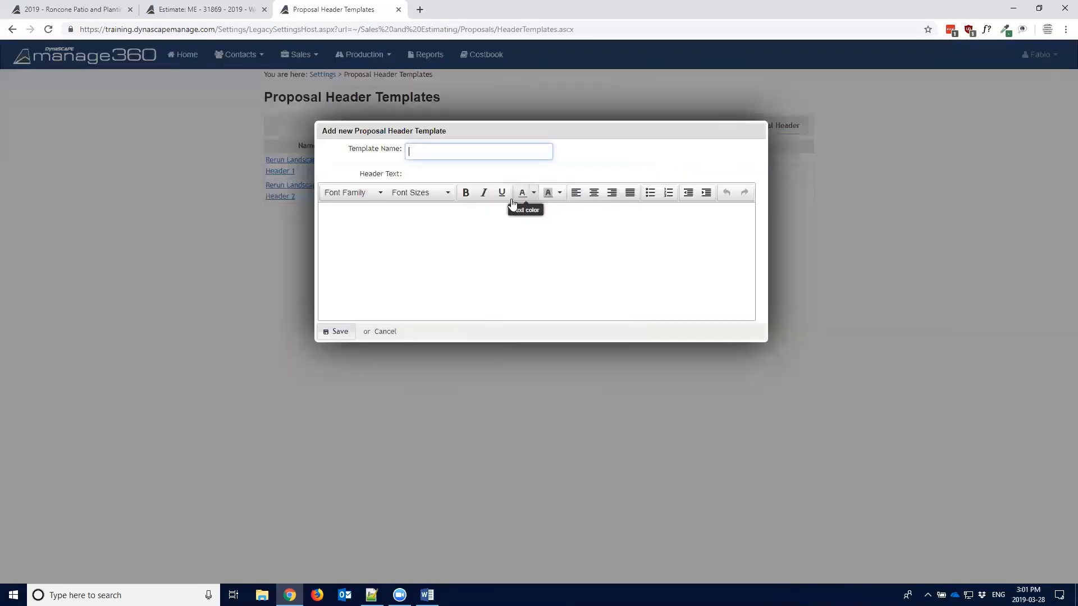
click(386, 214)
text(Here )
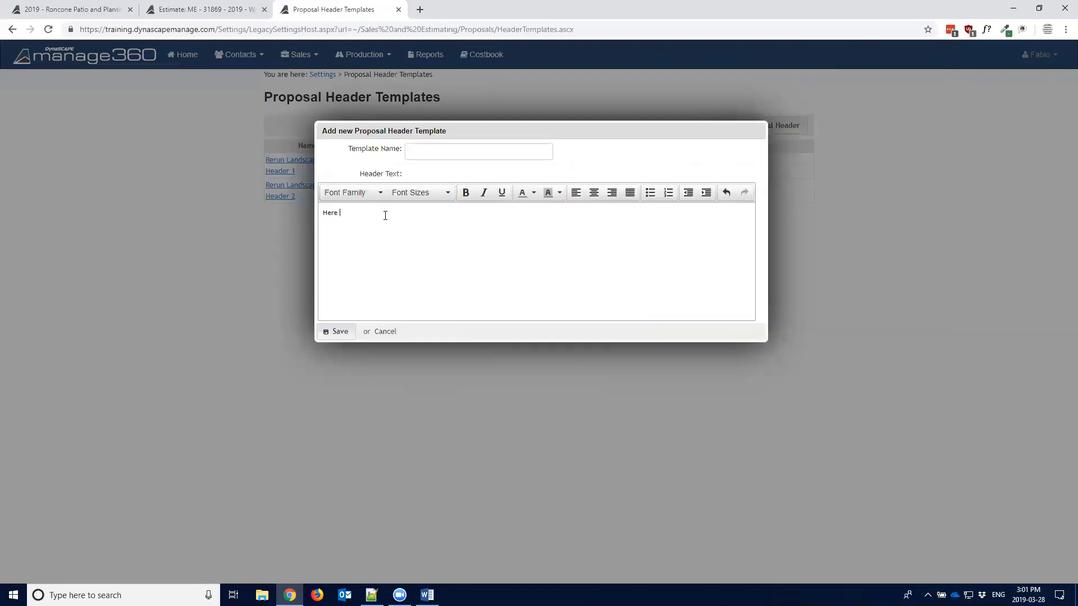
text(is my new text.)
triple_click(351, 213)
click(386, 248)
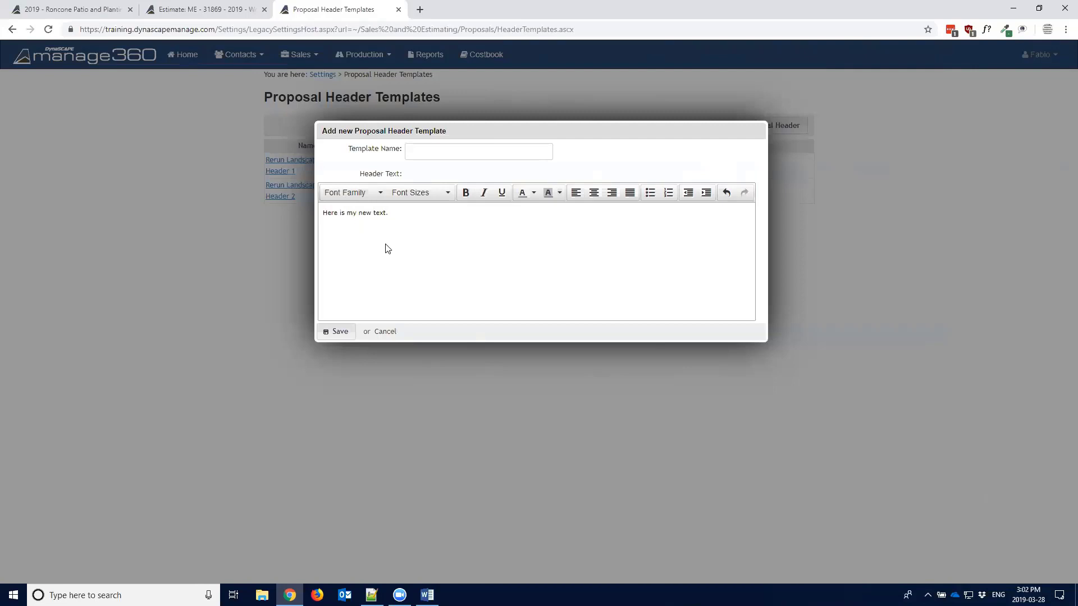
- Examine the font families available for the new header text and discard the unsaved header template
triple_click(357, 213)
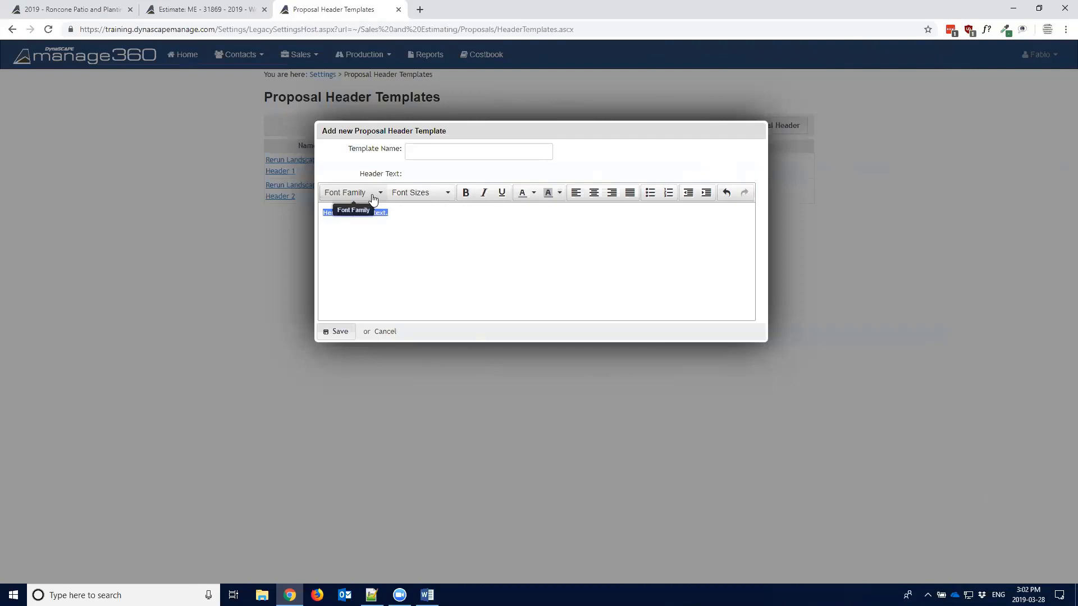
click(374, 199)
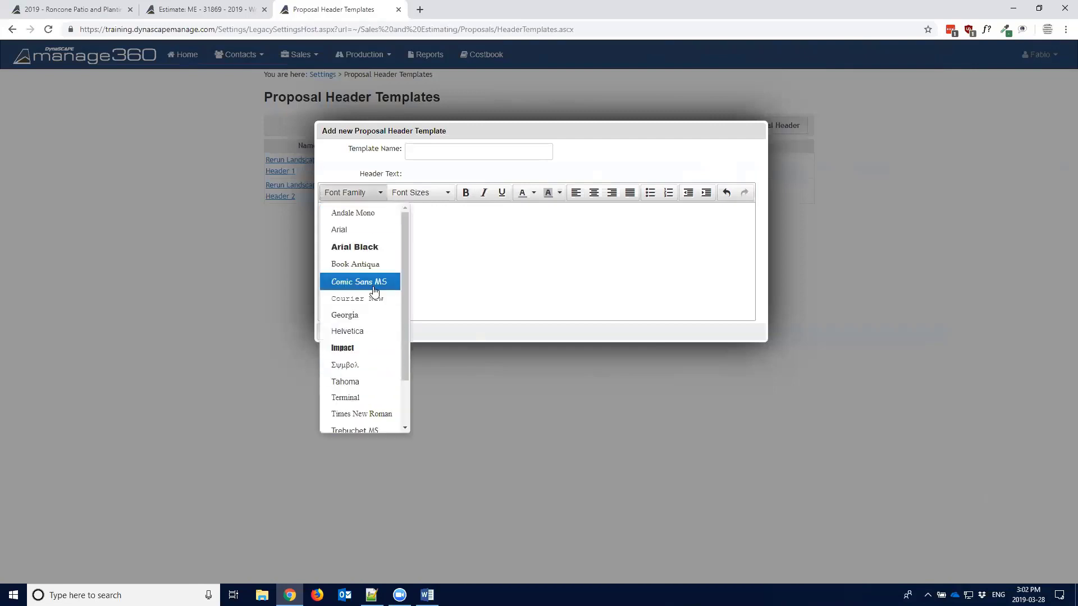
click(425, 173)
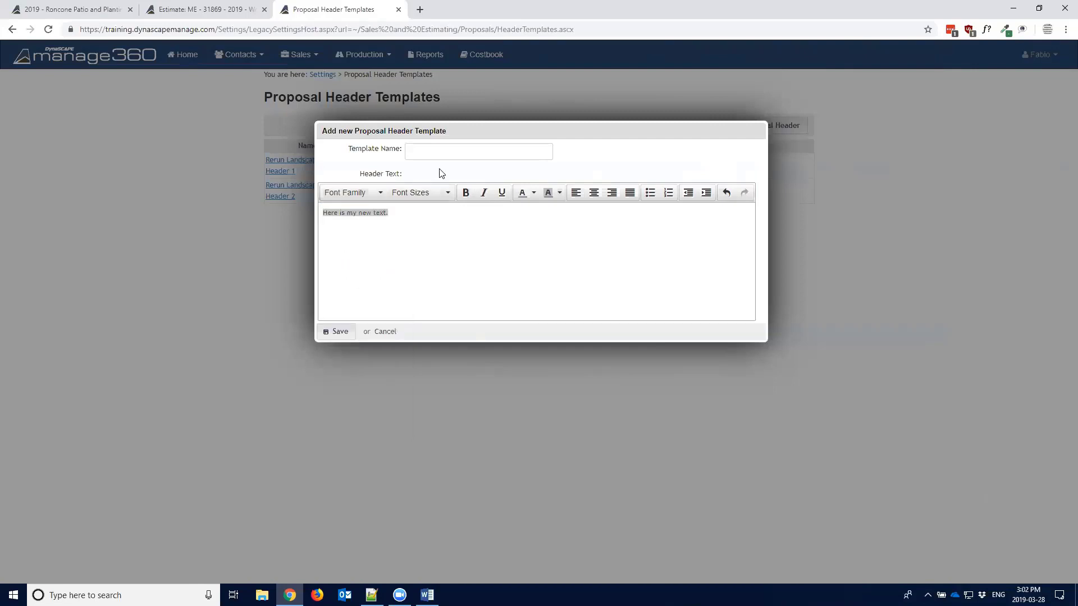
click(386, 331)
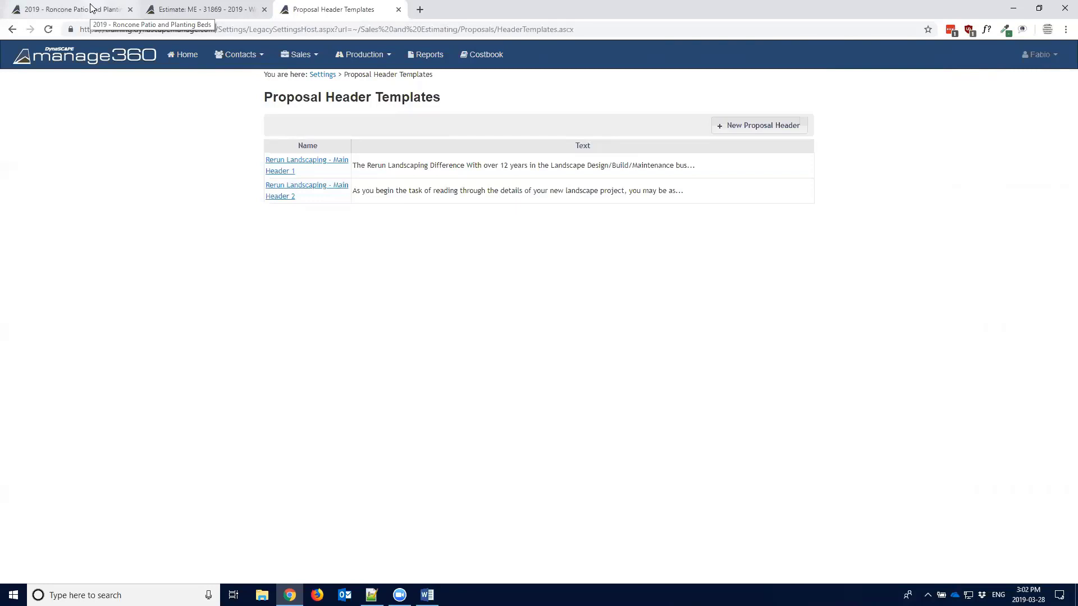
- Return to the maintenance estimate's proposal, apply the Landscaping Proposal template and open that template for editing
click(72, 9)
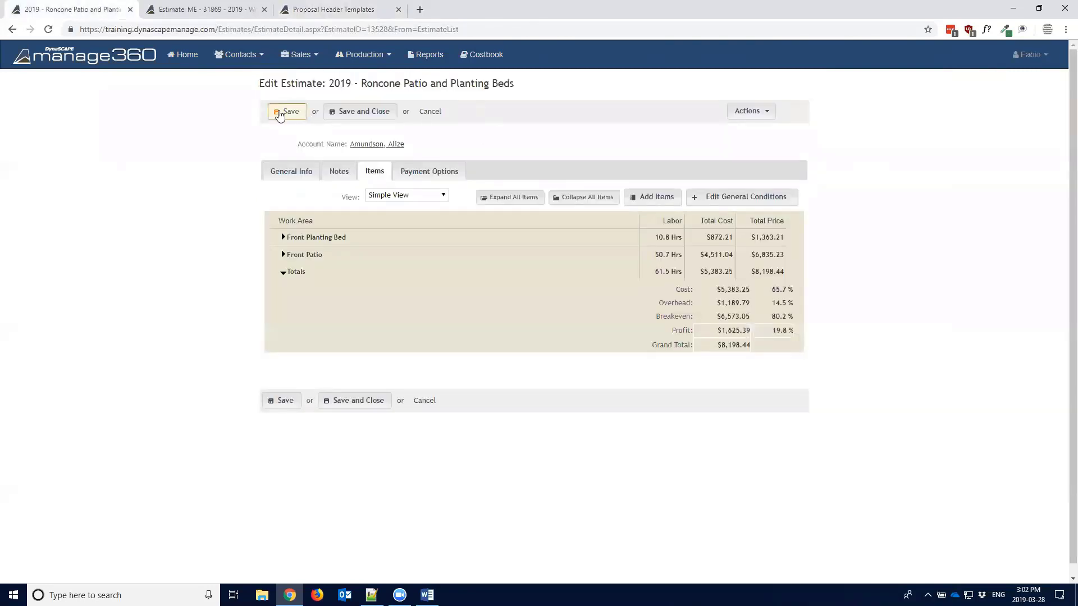
click(206, 9)
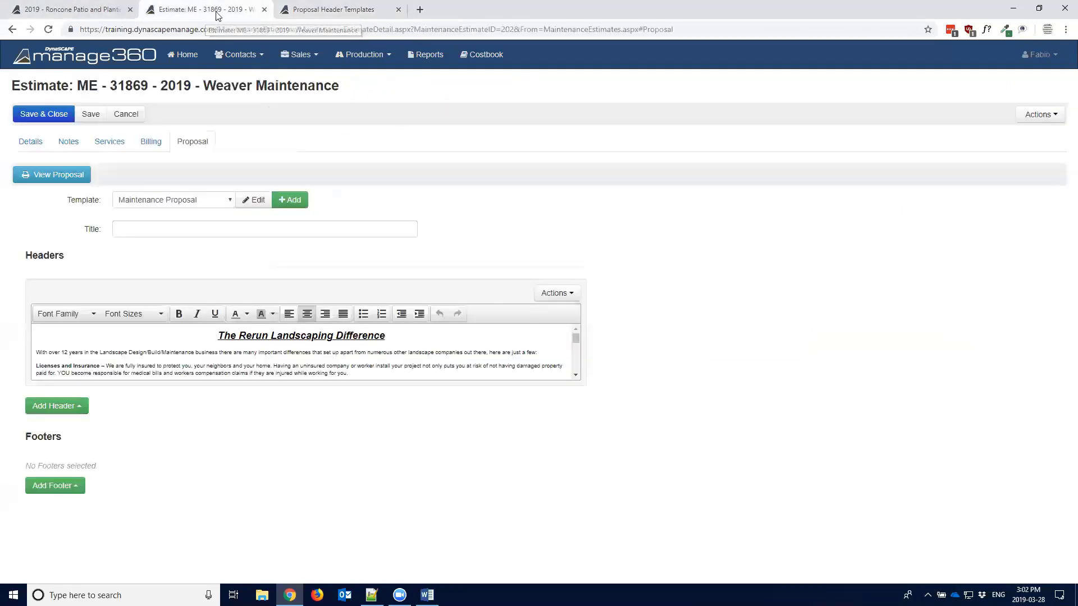
click(217, 201)
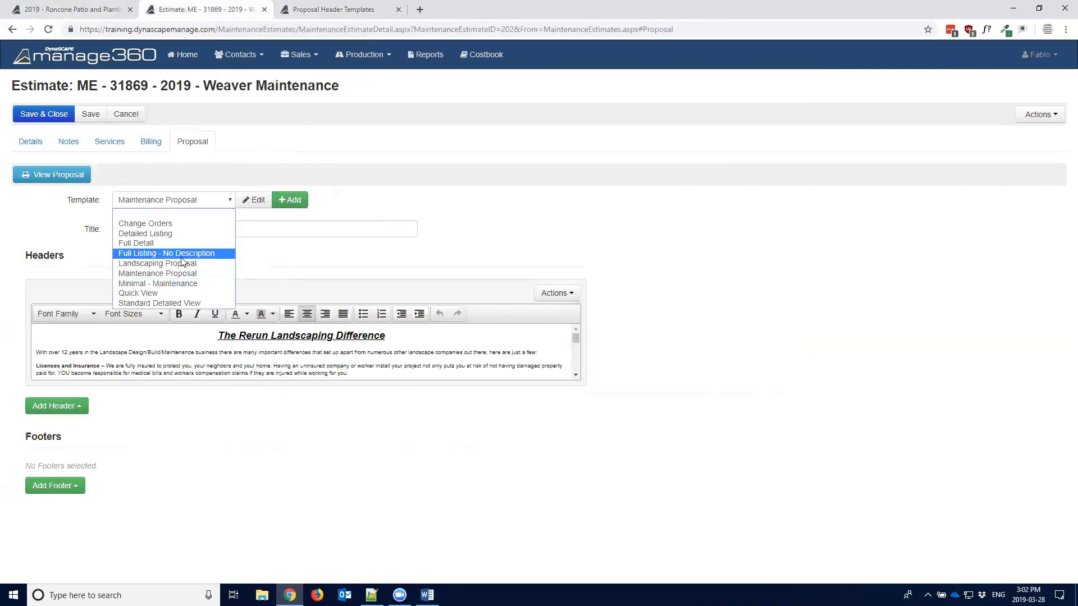
click(162, 264)
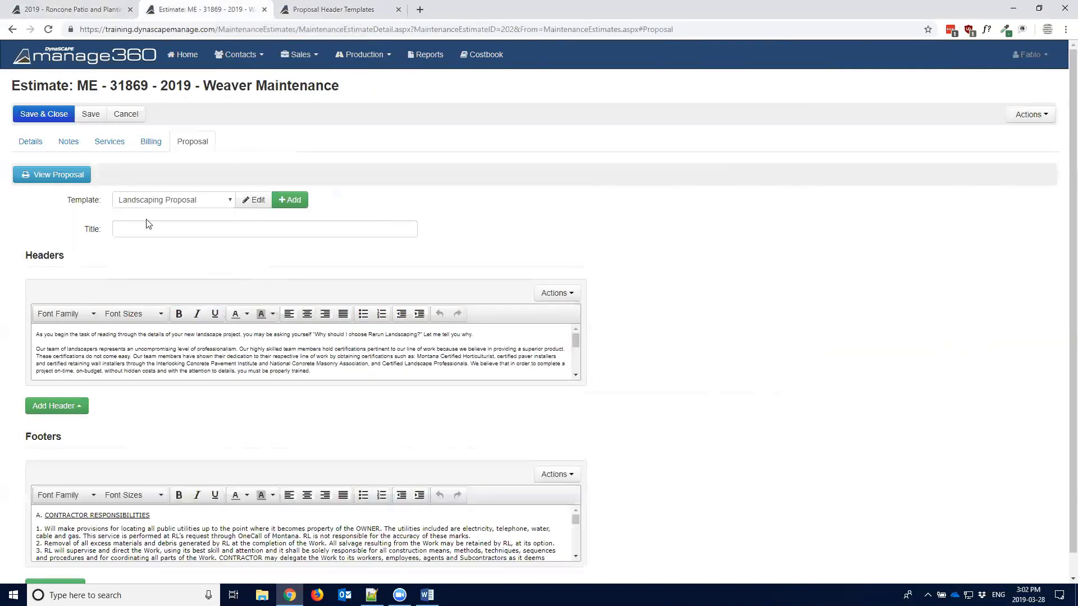
click(248, 201)
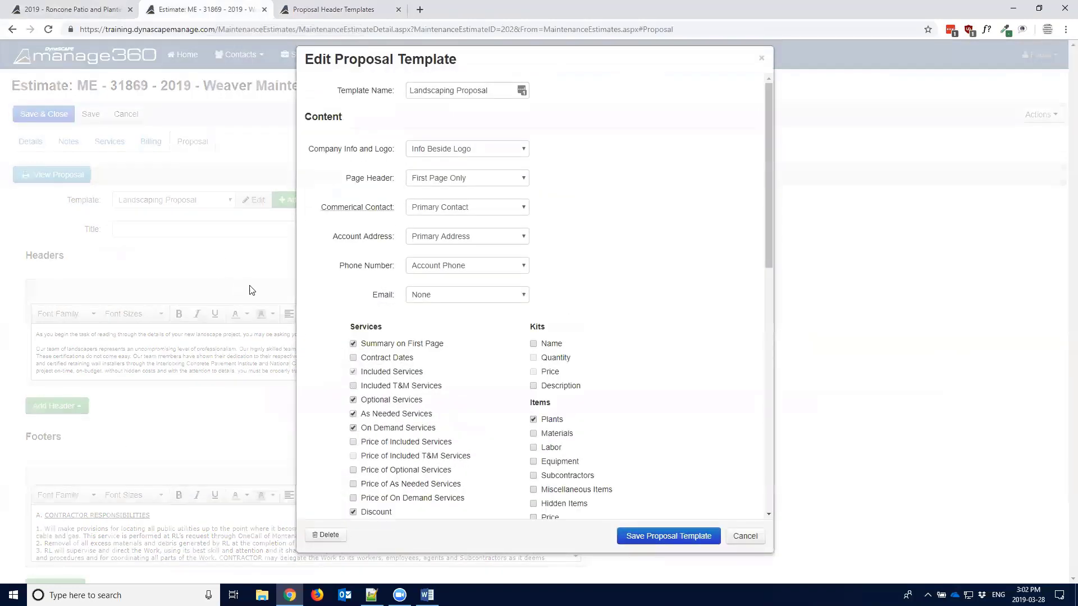
- Replace the header in the Landscaping Proposal template by removing the existing one and adding Rerun Landscaping - Main Header 2
scroll(537, 287, down, 10)
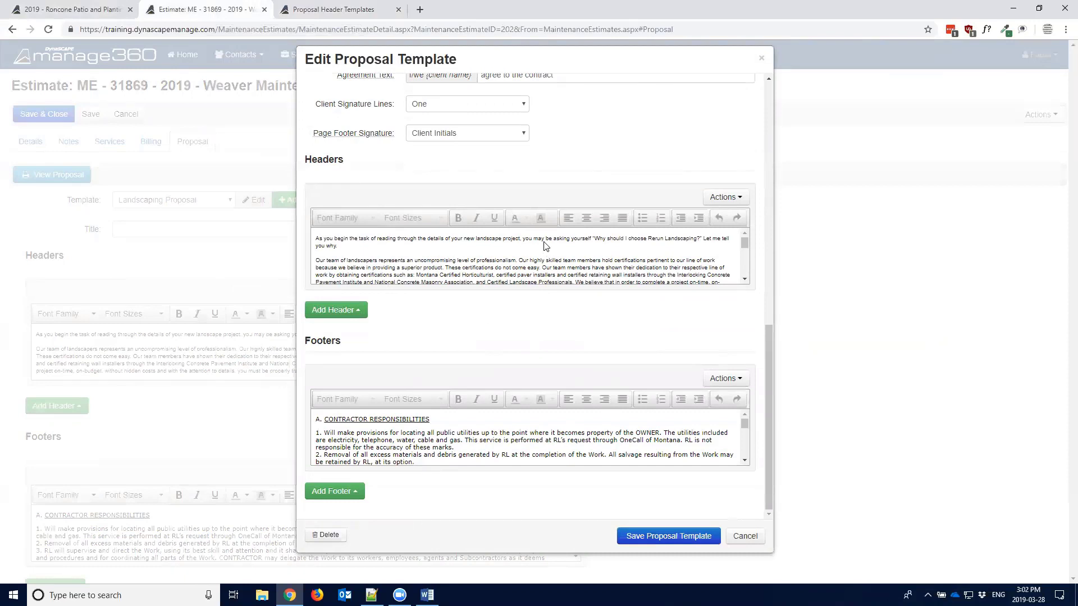
click(728, 200)
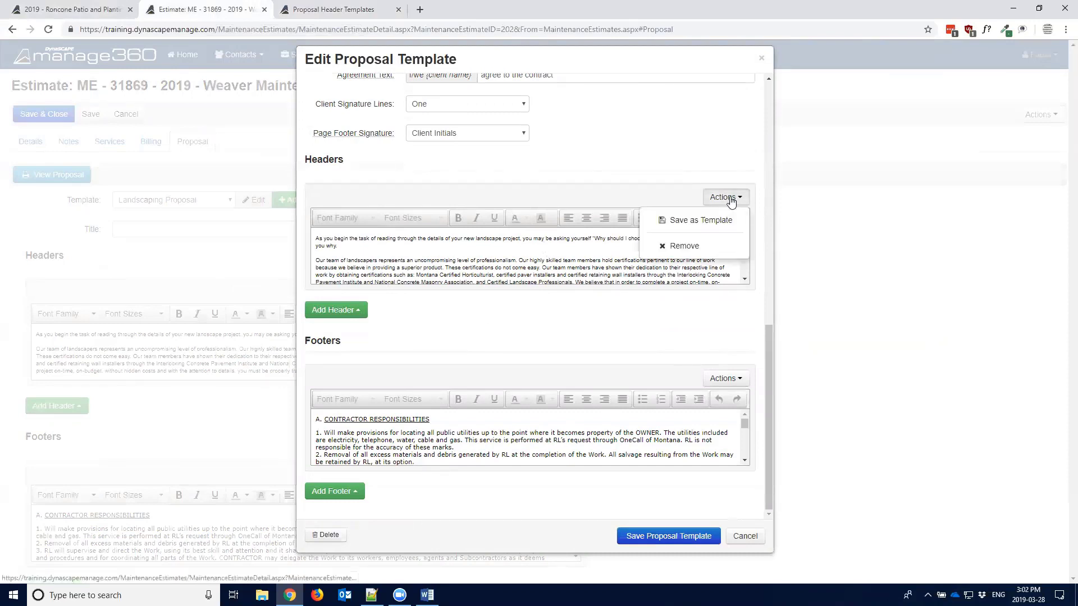
click(690, 250)
click(608, 247)
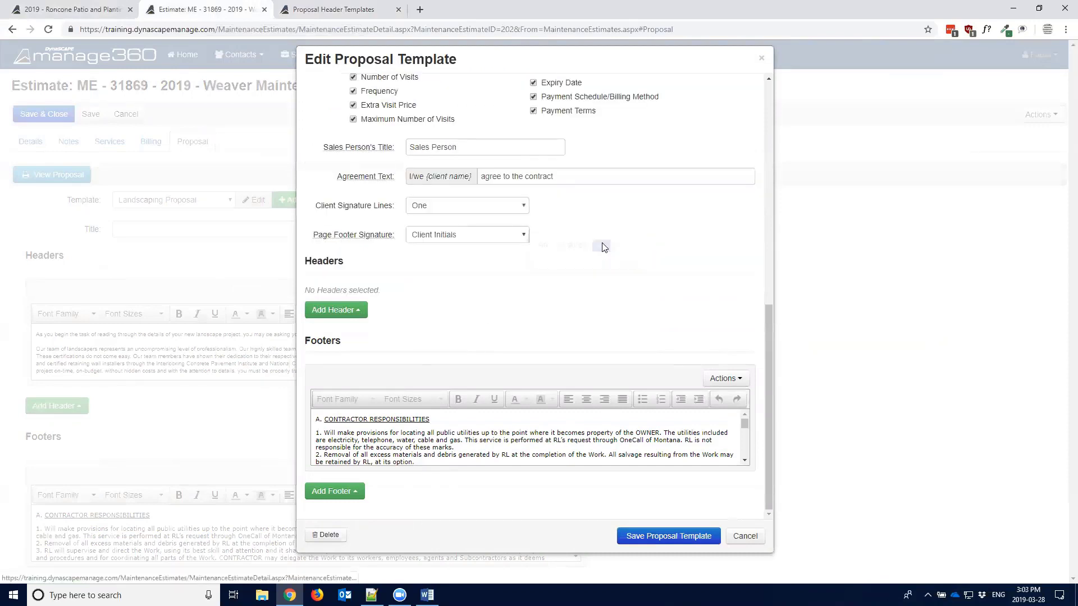
click(361, 310)
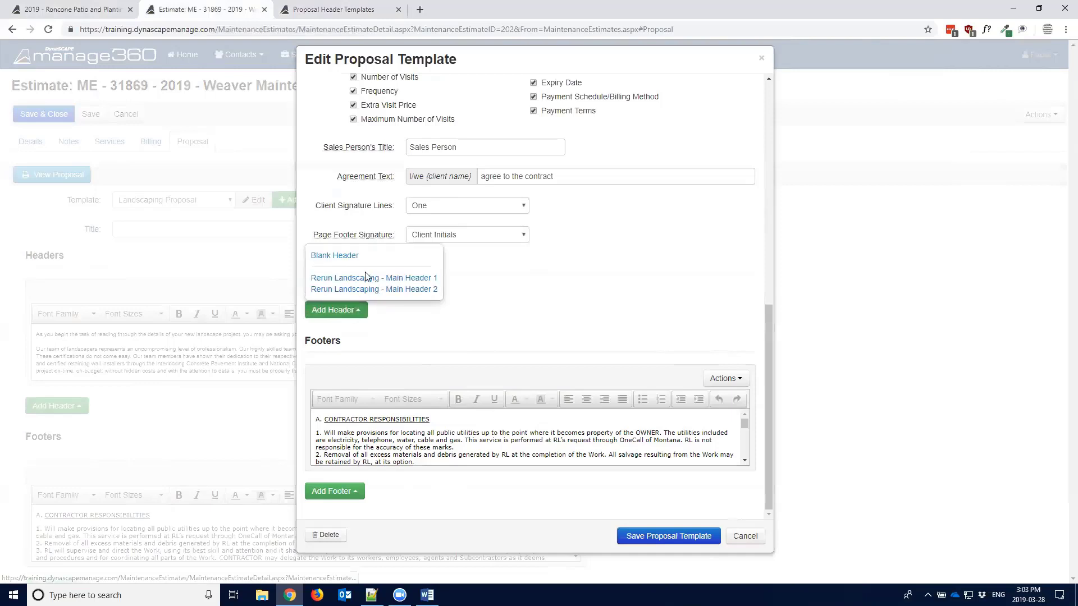
click(363, 289)
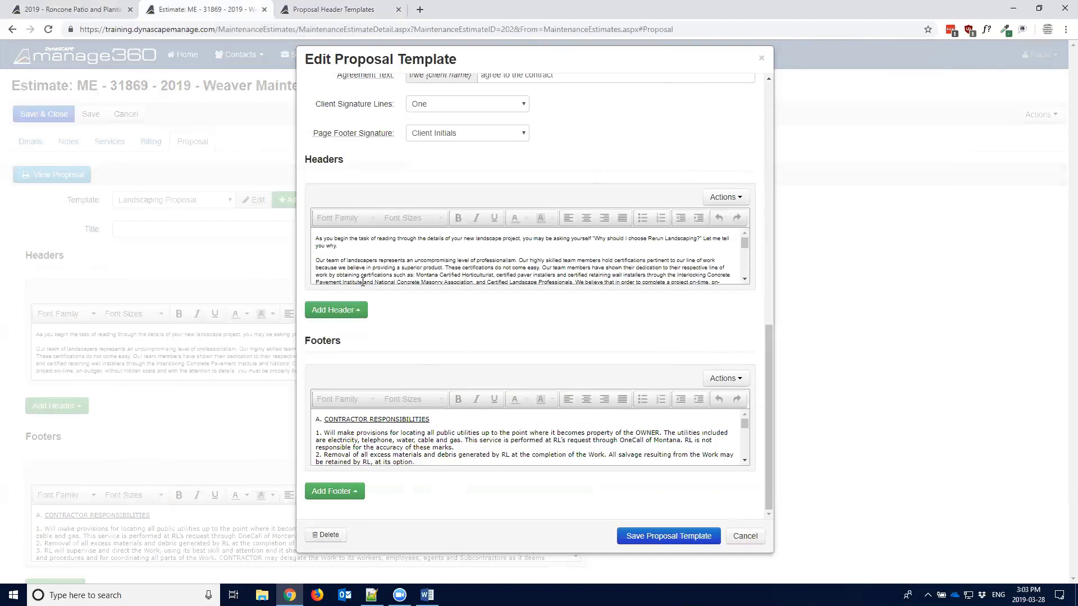
- Save the Landscaping Proposal template and review the header text loaded in the estimate's proposal
scroll(459, 247, up, 5)
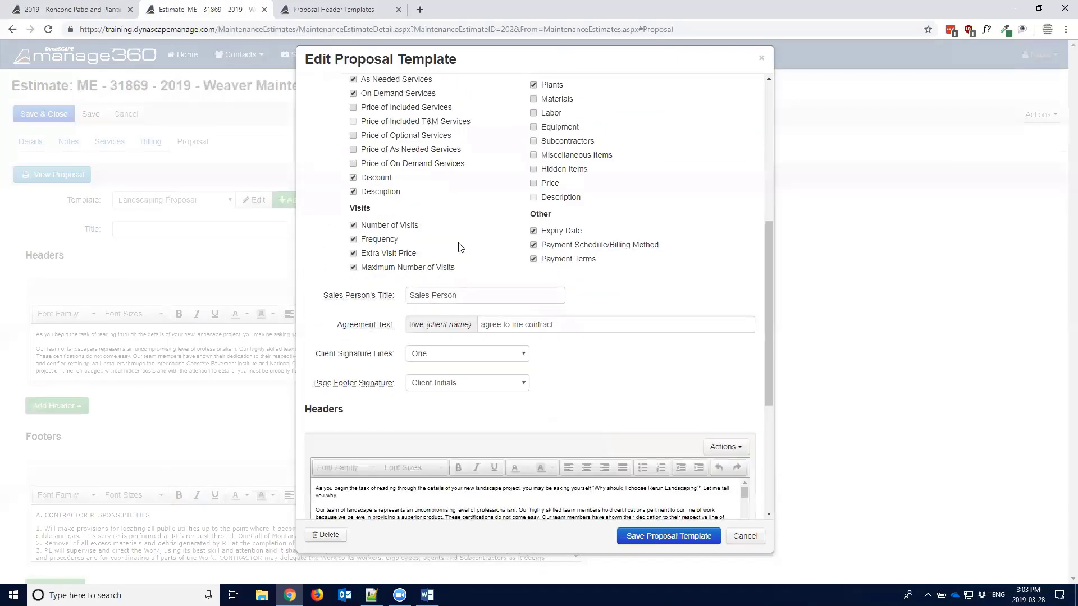
scroll(459, 247, down, 5)
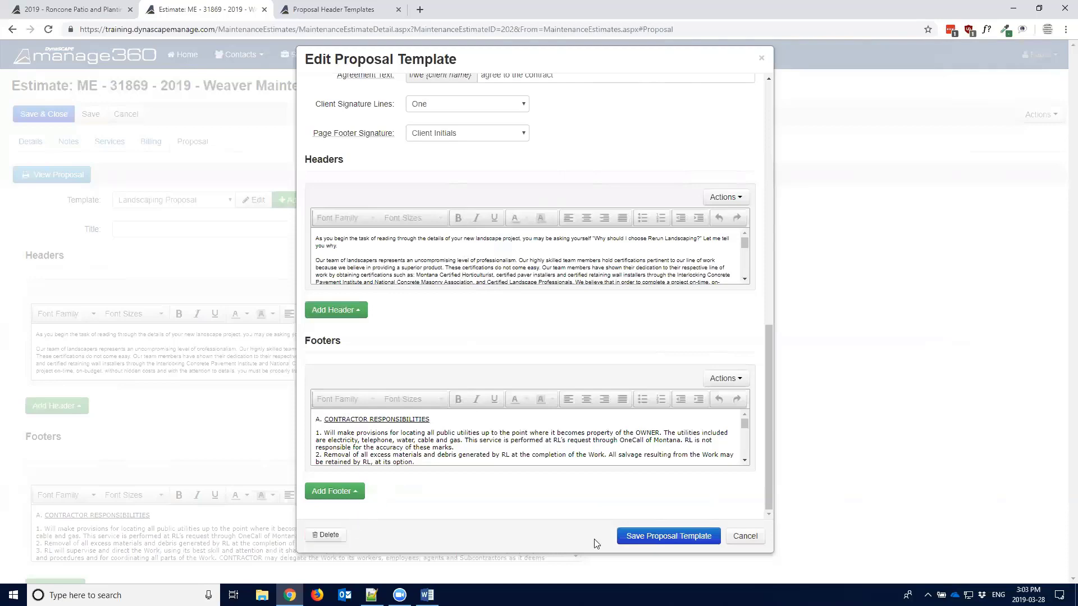
click(696, 536)
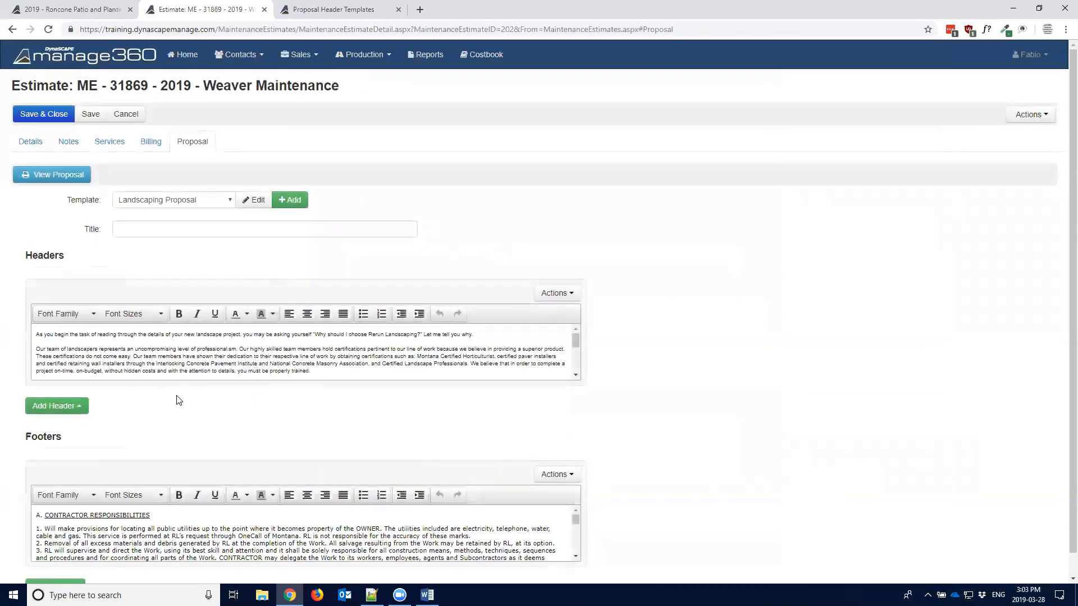
scroll(178, 397, down, 2)
scroll(177, 397, up, 2)
scroll(196, 344, down, 3)
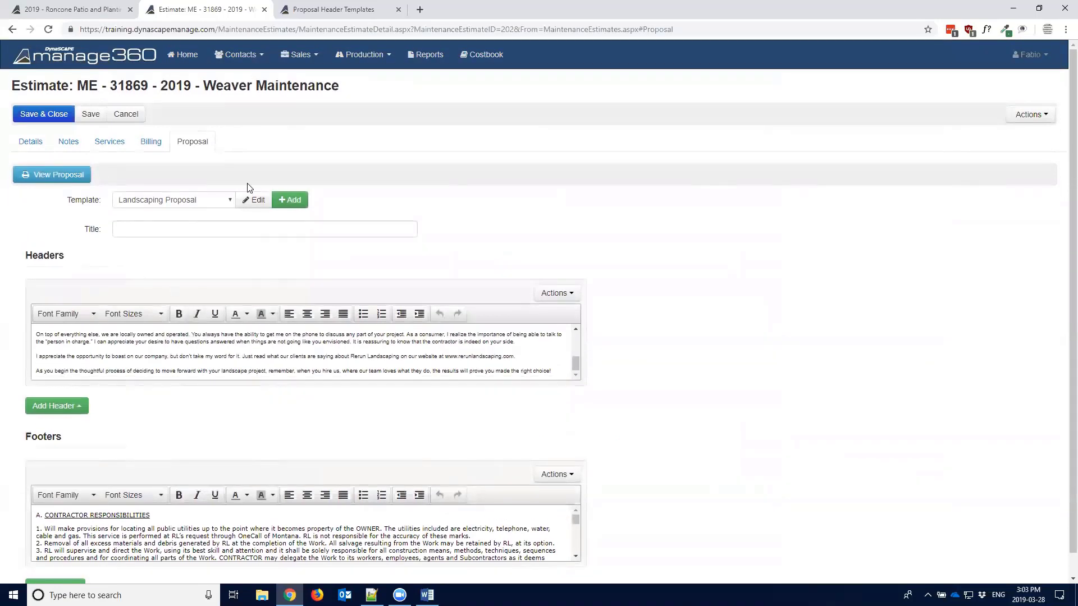
- Switch the proposal to the Full Detail template and add the Rerun Landscaping - Main Header 2 header and Plant Material Warranty footer
click(230, 200)
click(180, 243)
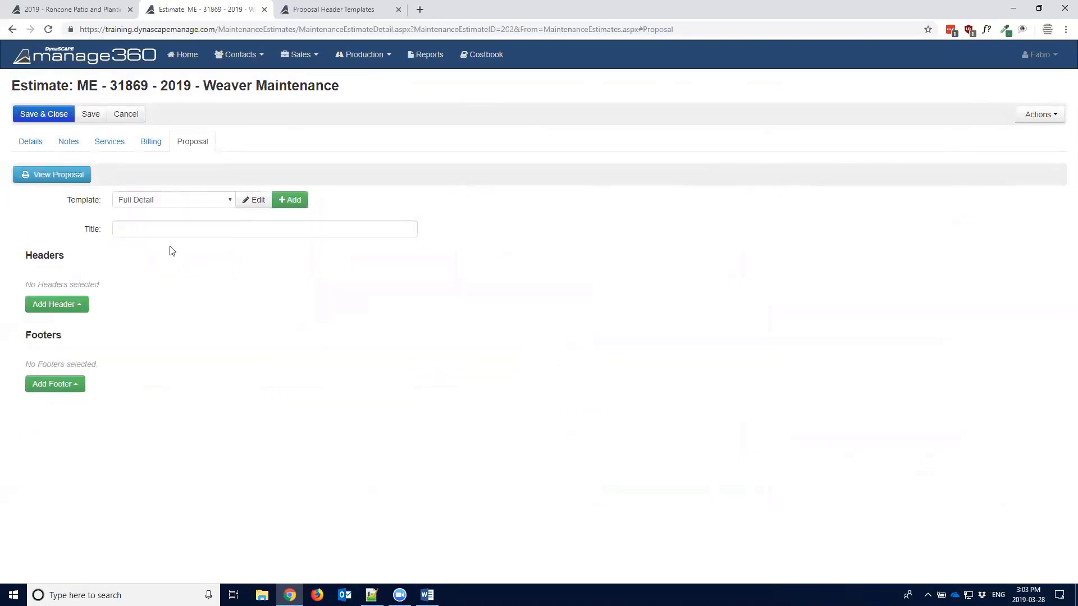
click(74, 305)
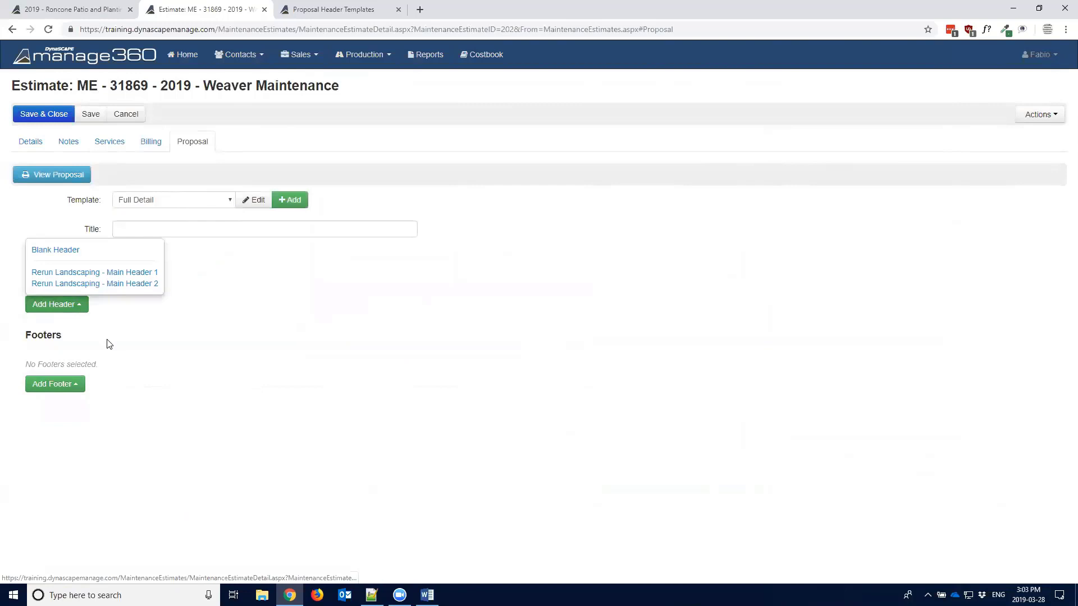
click(106, 283)
click(71, 486)
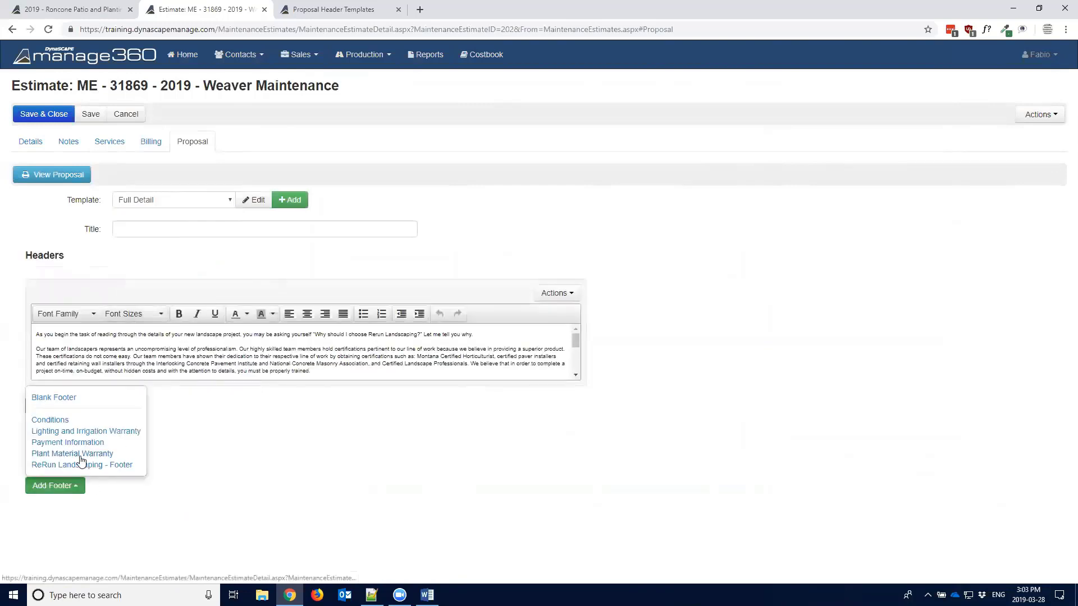
click(79, 454)
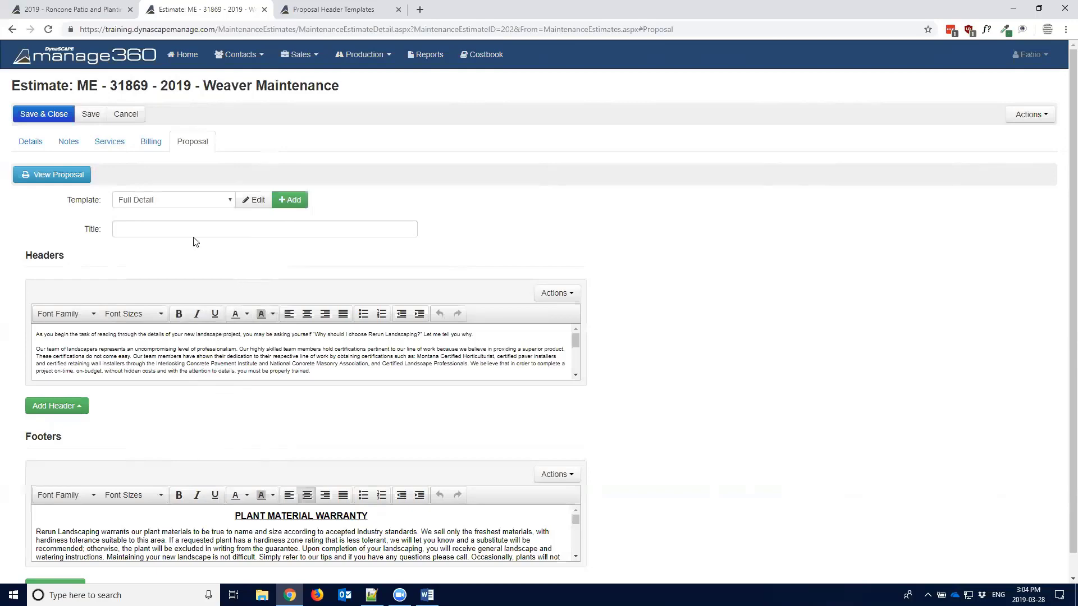
- Open the Full Detail template, examine its content, header and footer settings, and close it without saving
click(258, 211)
scroll(337, 361, down, 7)
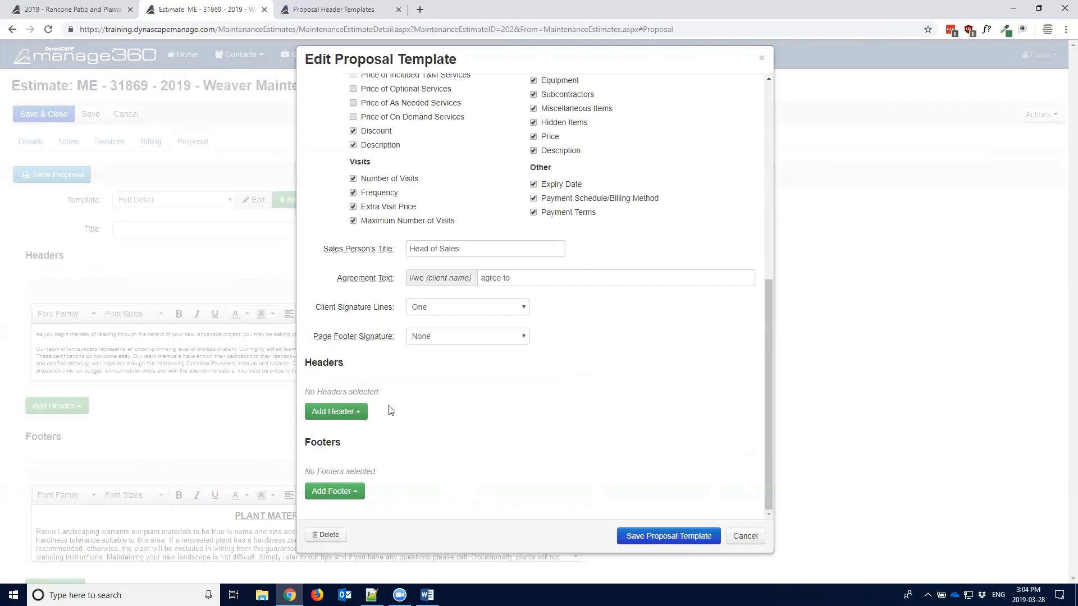
scroll(406, 387, up, 7)
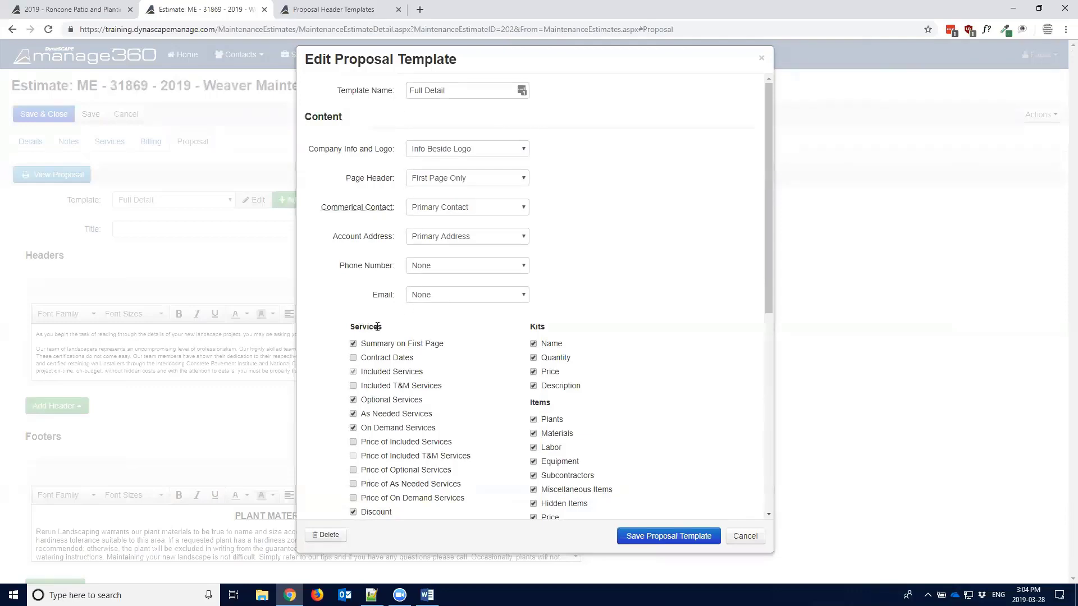
scroll(370, 373, down, 4)
scroll(370, 373, down, 3)
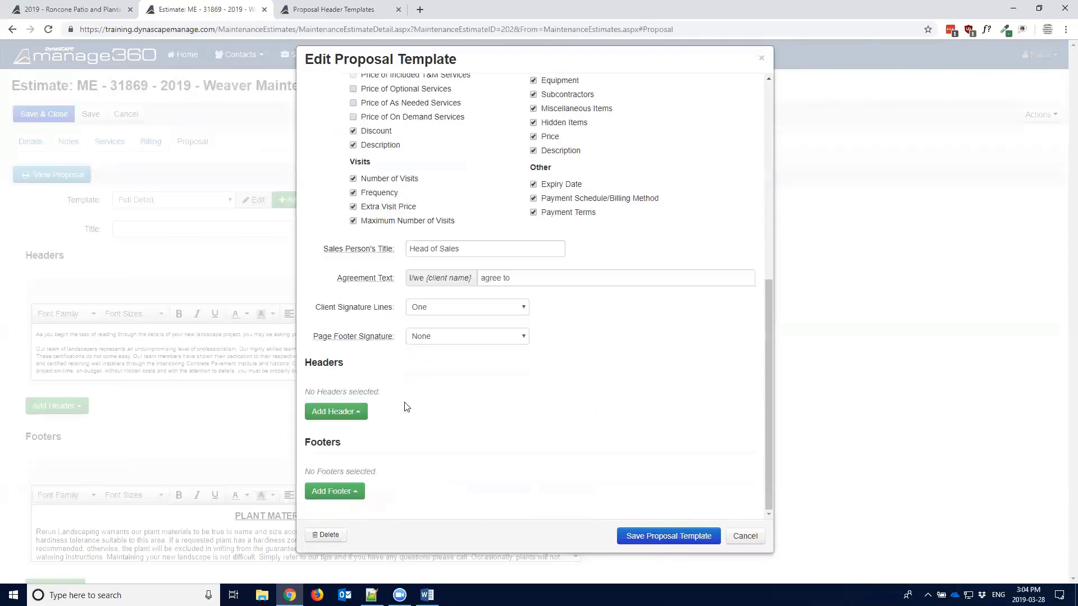
click(743, 537)
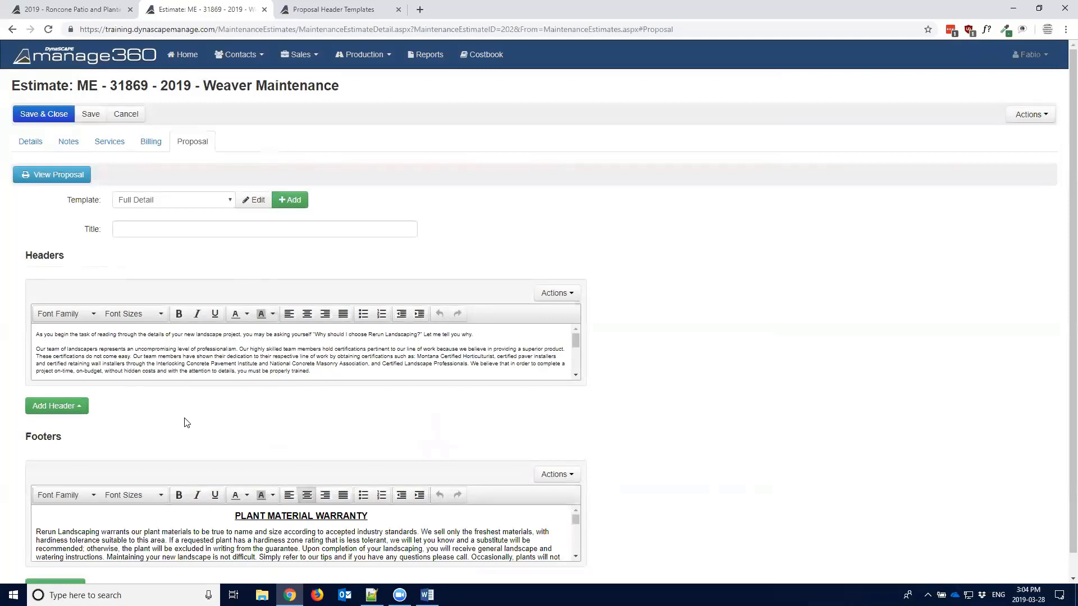
- Add the Lighting and Irrigation Warranty footer below the Plant Material Warranty footer in the estimate's proposal
scroll(149, 447, down, 1)
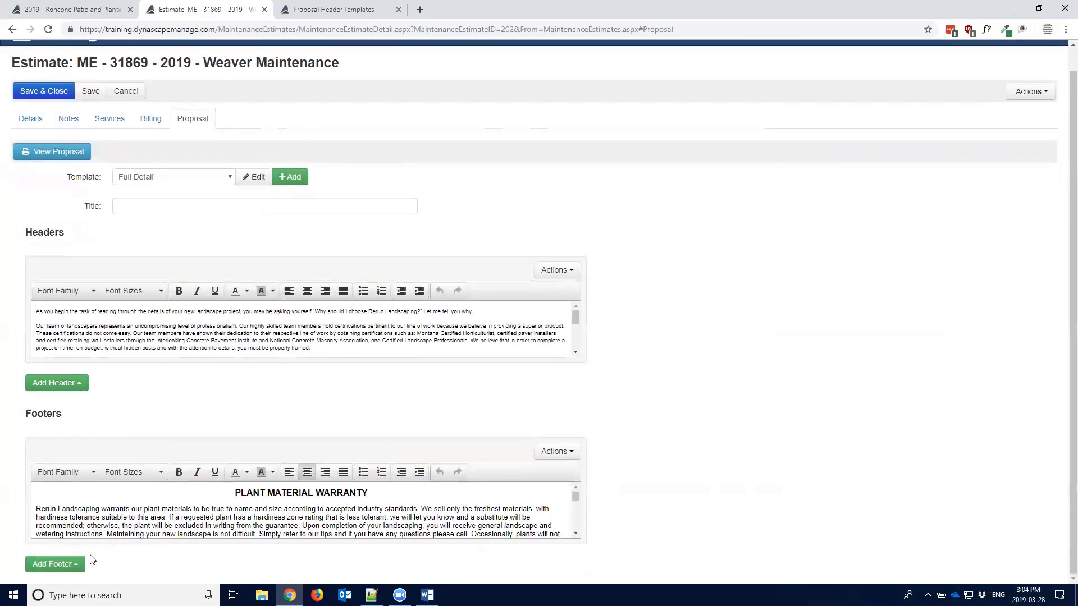
click(76, 564)
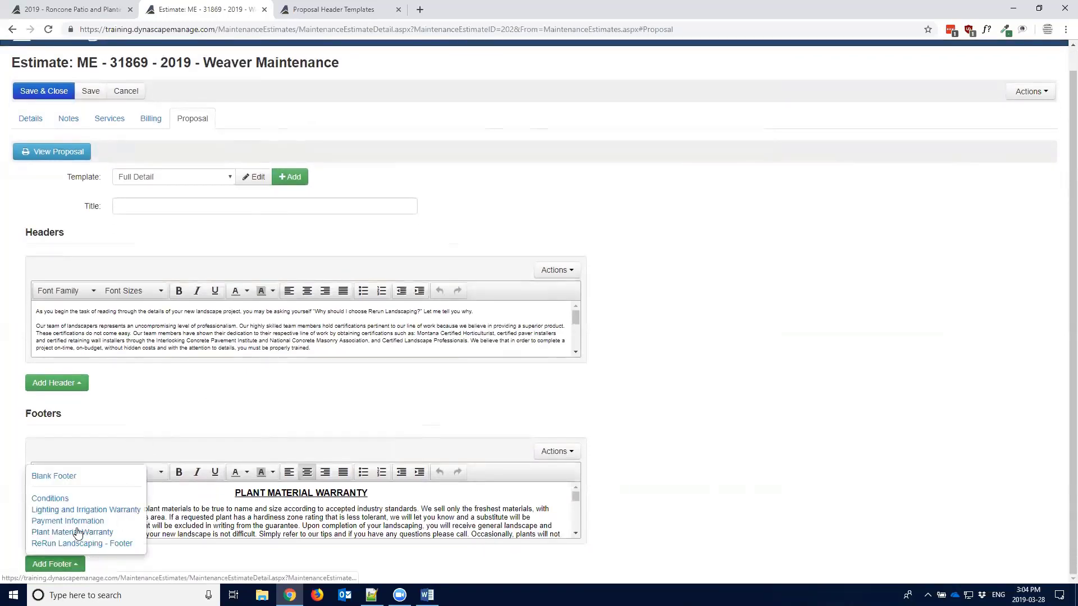
click(75, 509)
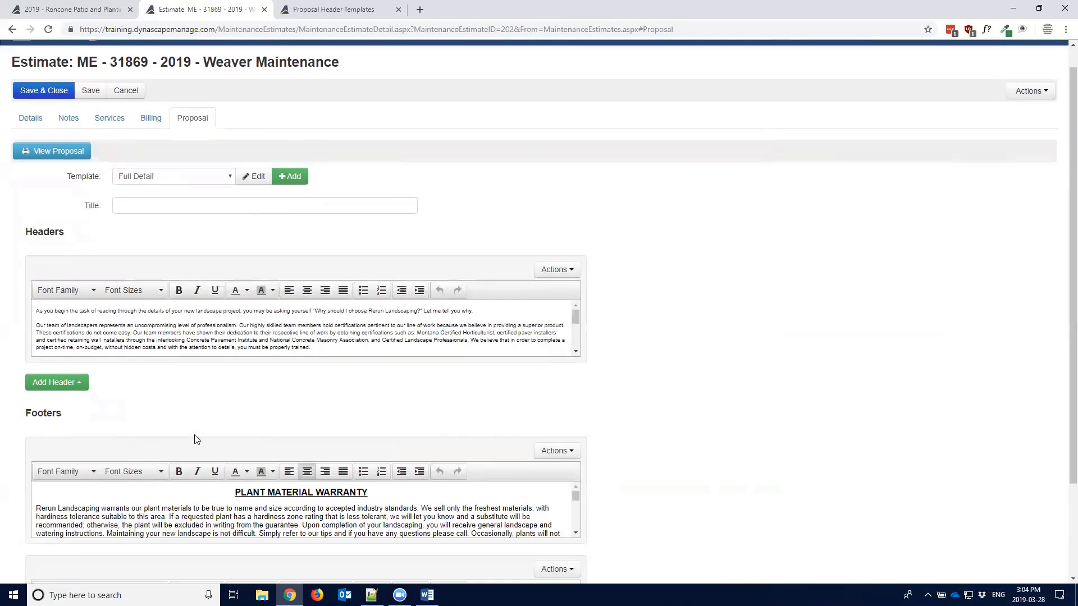
scroll(194, 438, down, 2)
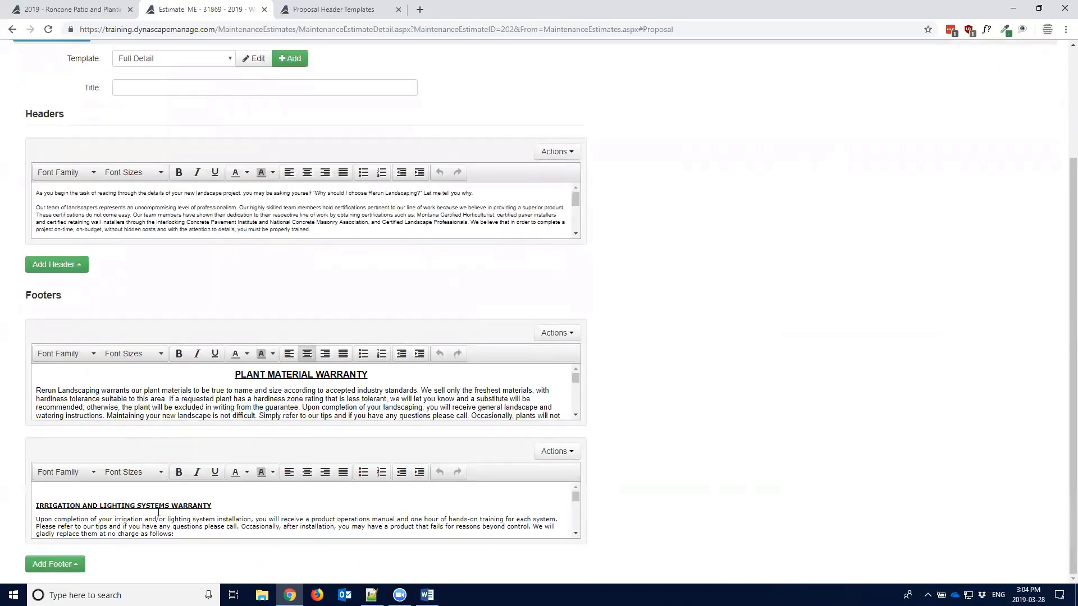
- Examine the font formatting and text of the Plant Material Warranty footer, and look through the available proposal templates
click(193, 390)
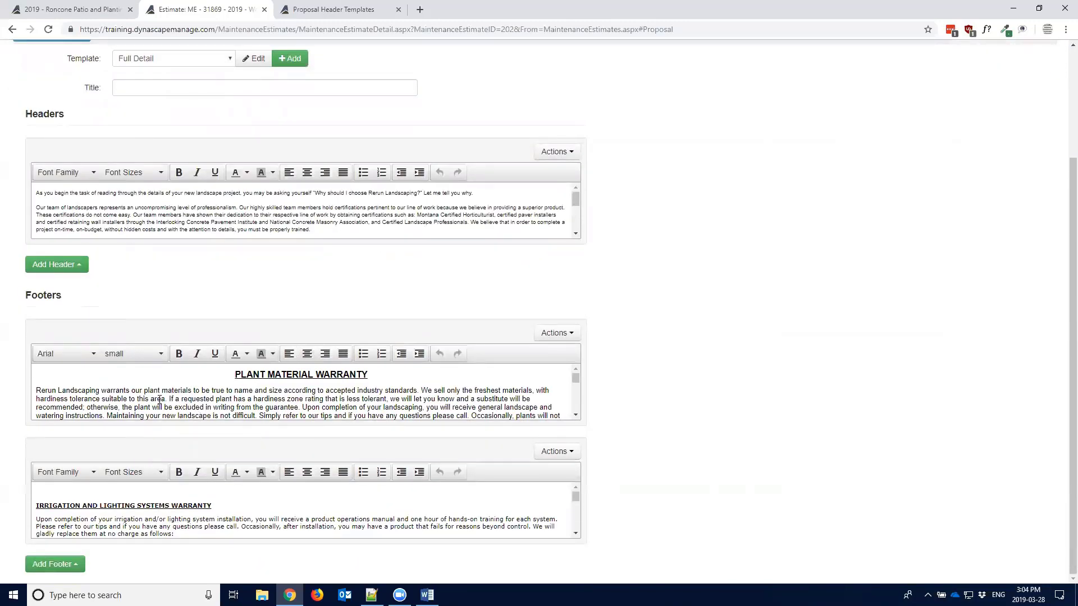
drag(191, 407, 153, 385)
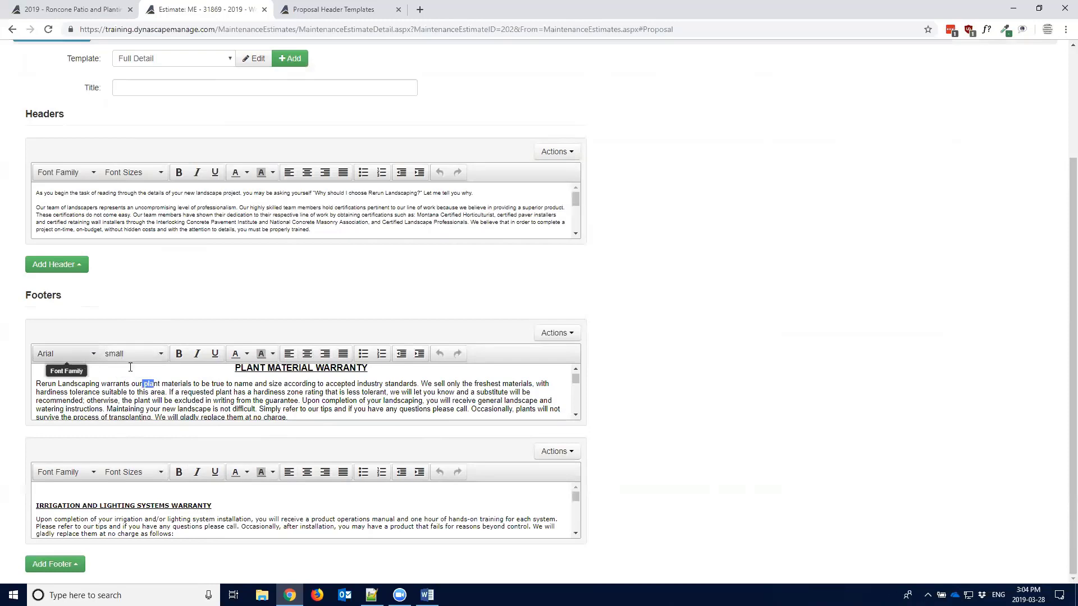
scroll(196, 377, up, 1)
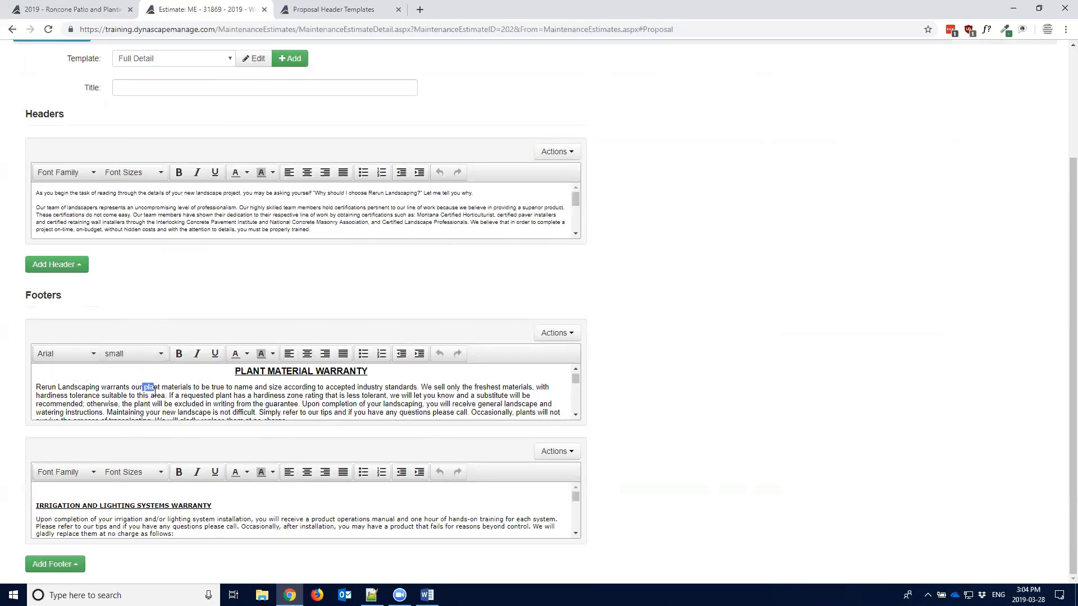
scroll(155, 243, up, 3)
scroll(157, 270, down, 3)
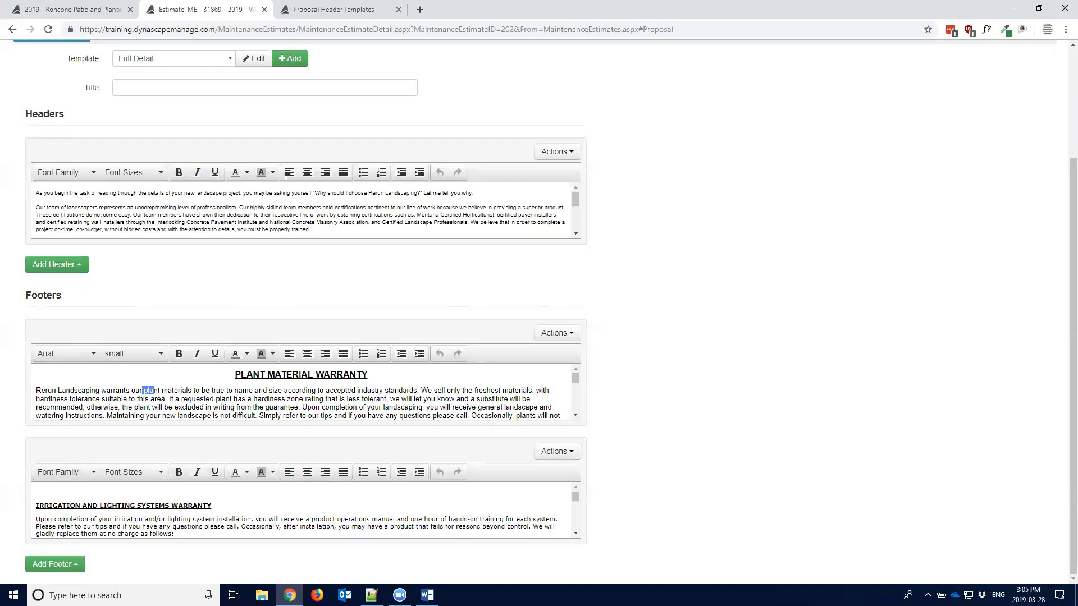
scroll(252, 403, up, 3)
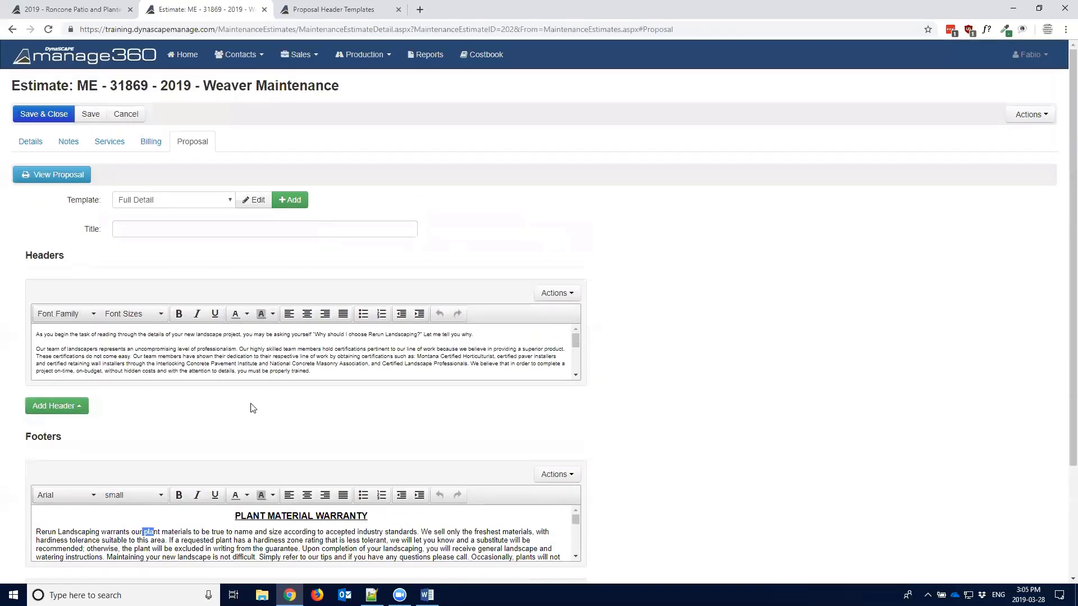
scroll(253, 408, down, 5)
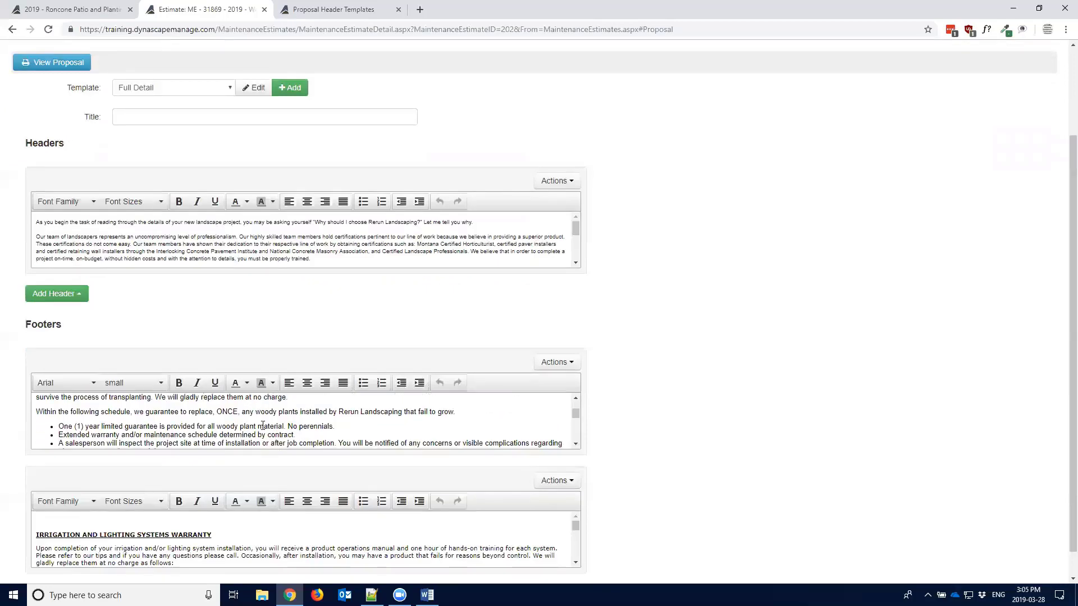
scroll(143, 406, up, 5)
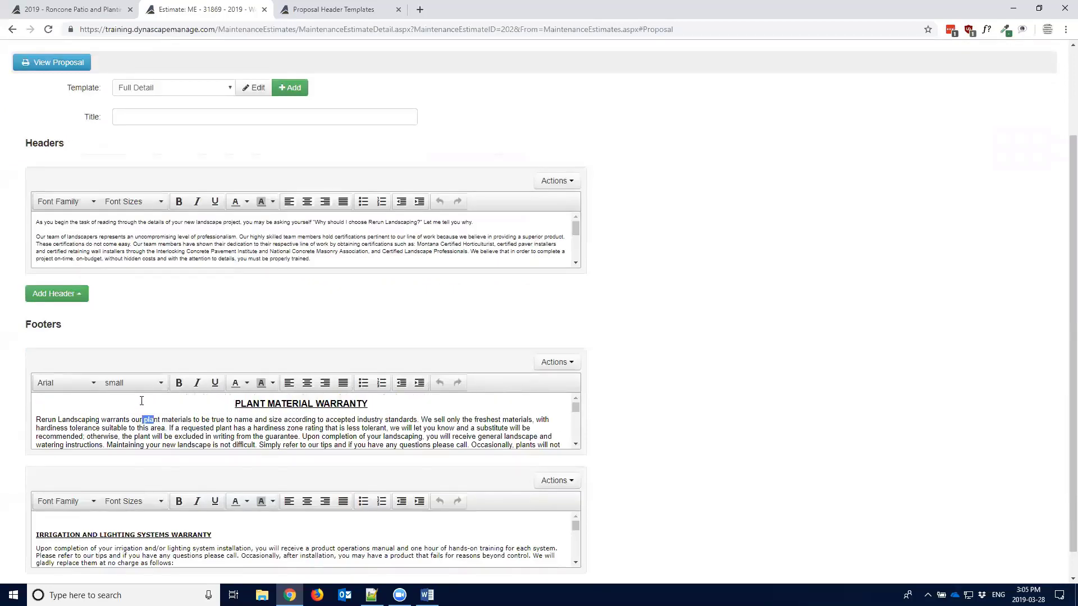
scroll(94, 244, up, 2)
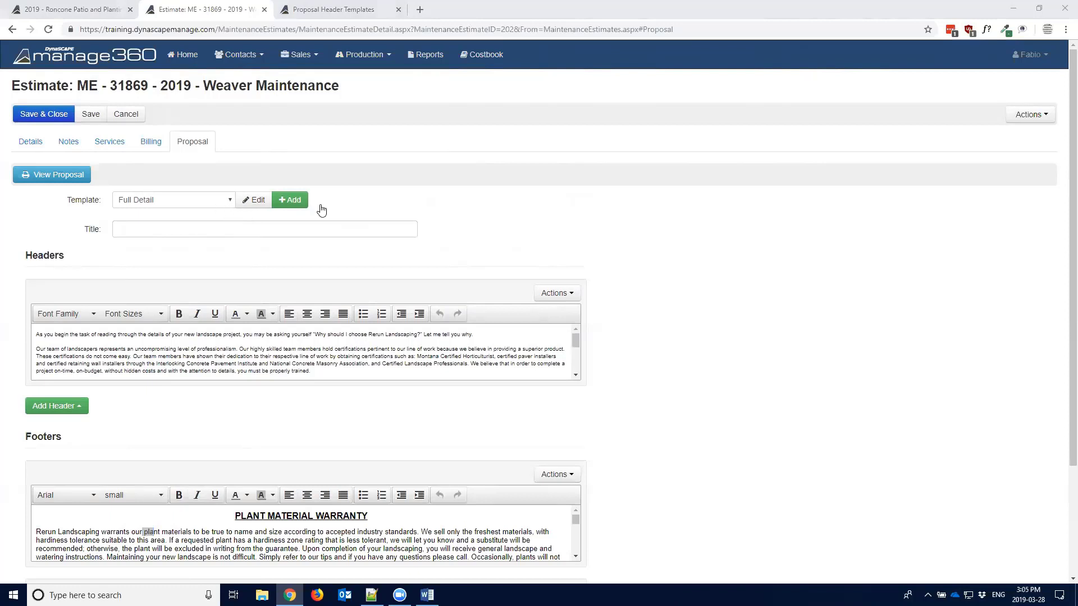
click(227, 202)
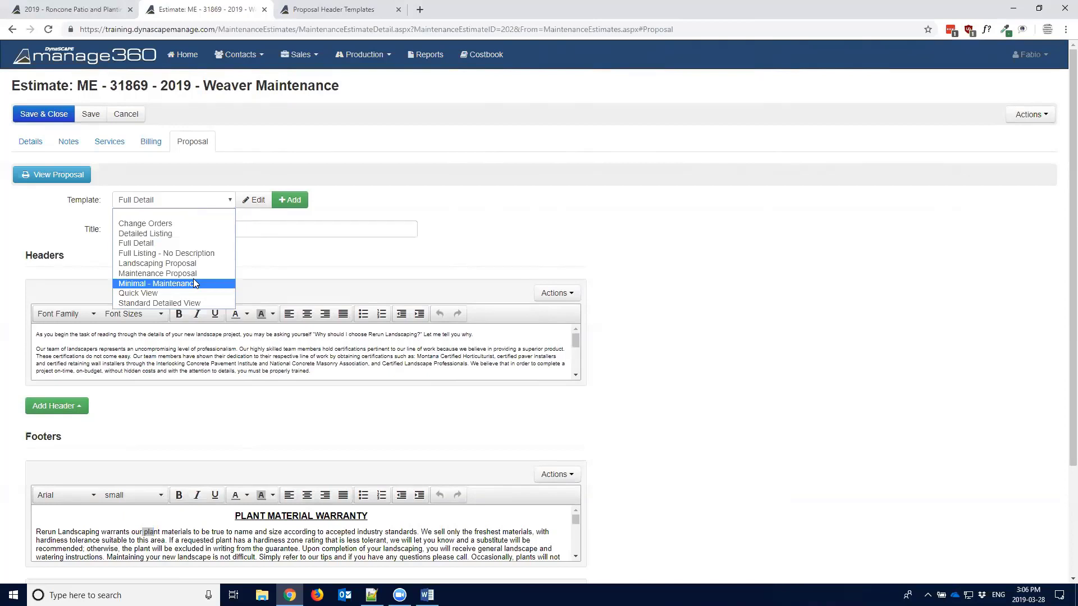
click(517, 231)
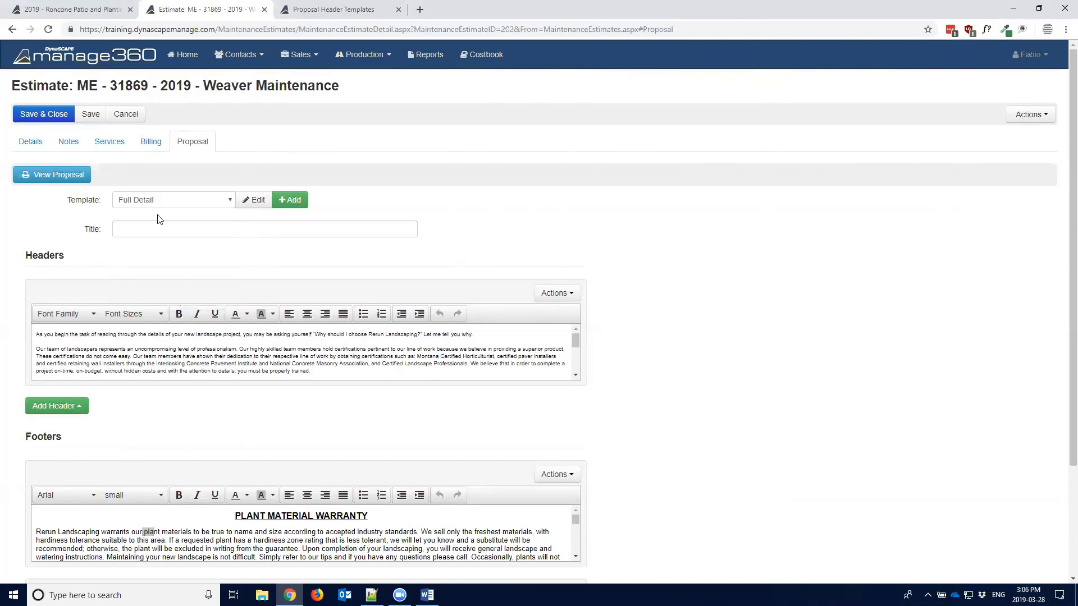
- Examine the text formatting options for the Mow & Trim service's customer description and close the service without applying changes
click(116, 147)
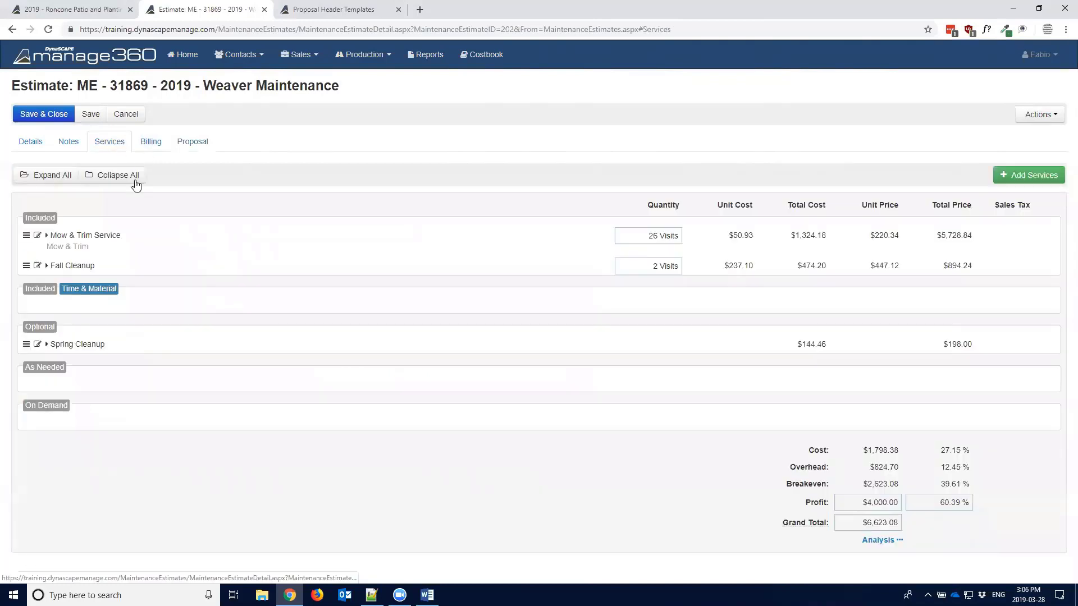
click(37, 238)
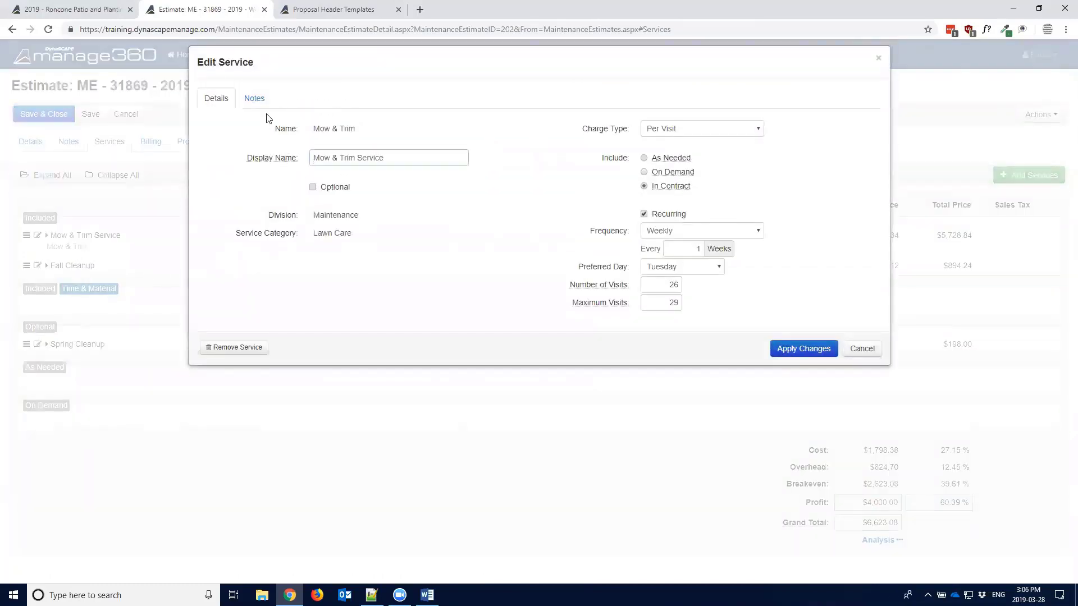
click(257, 101)
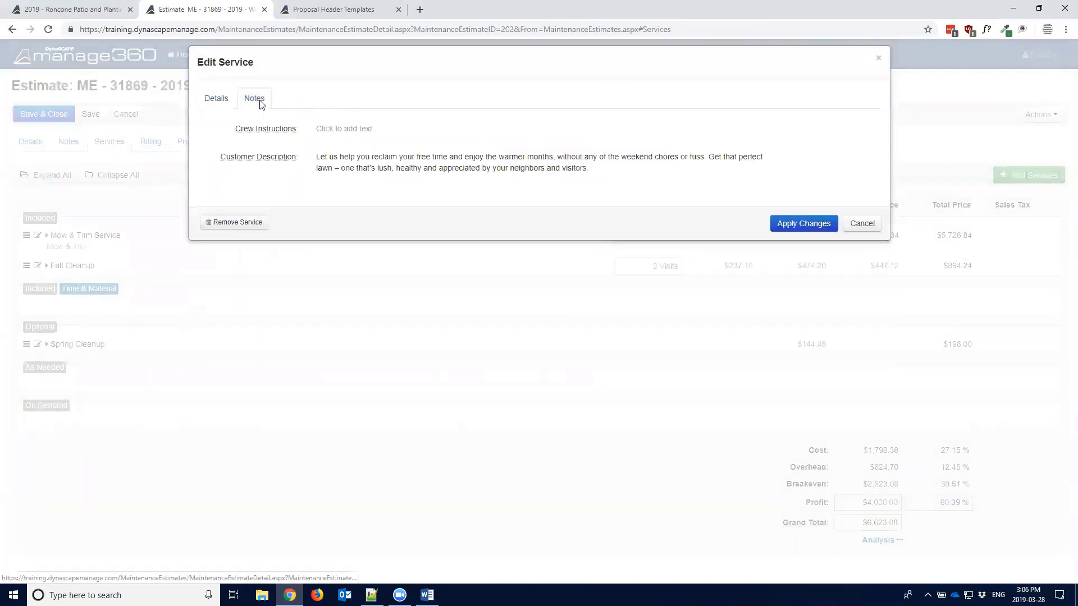
click(319, 164)
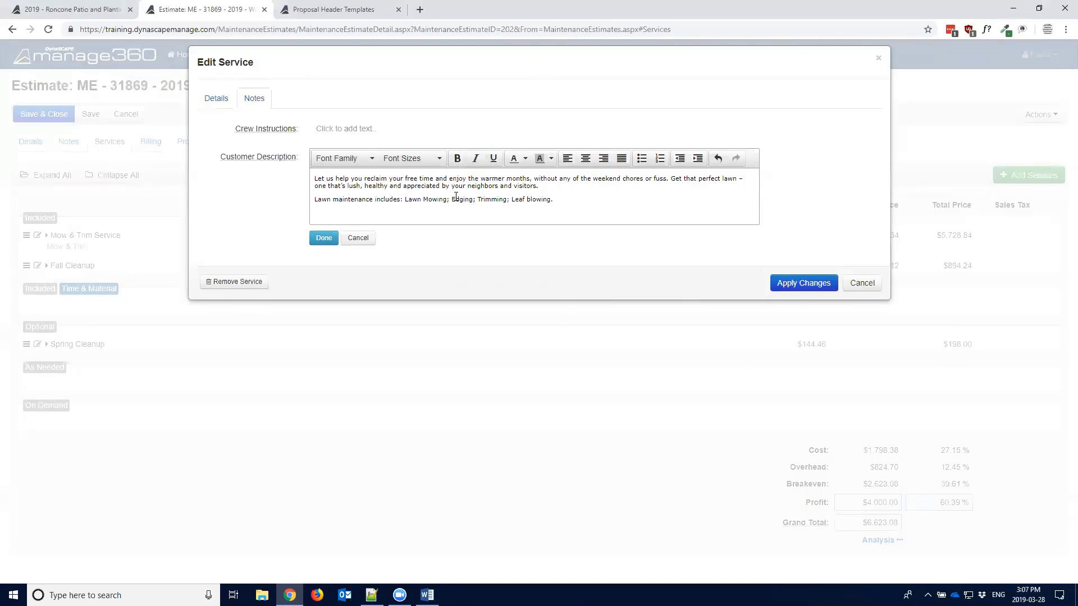
click(435, 157)
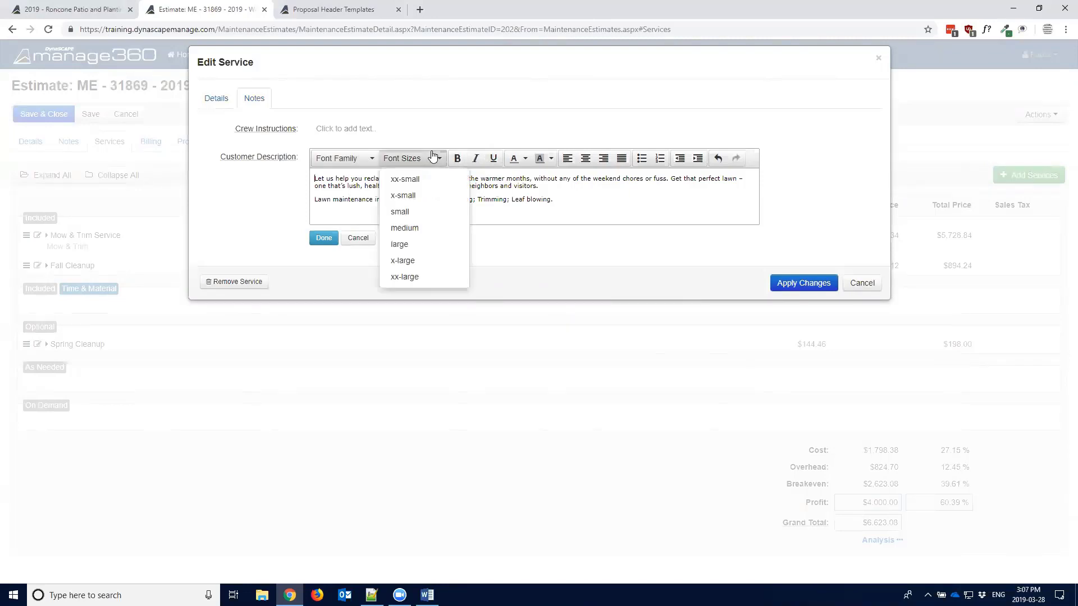
click(505, 192)
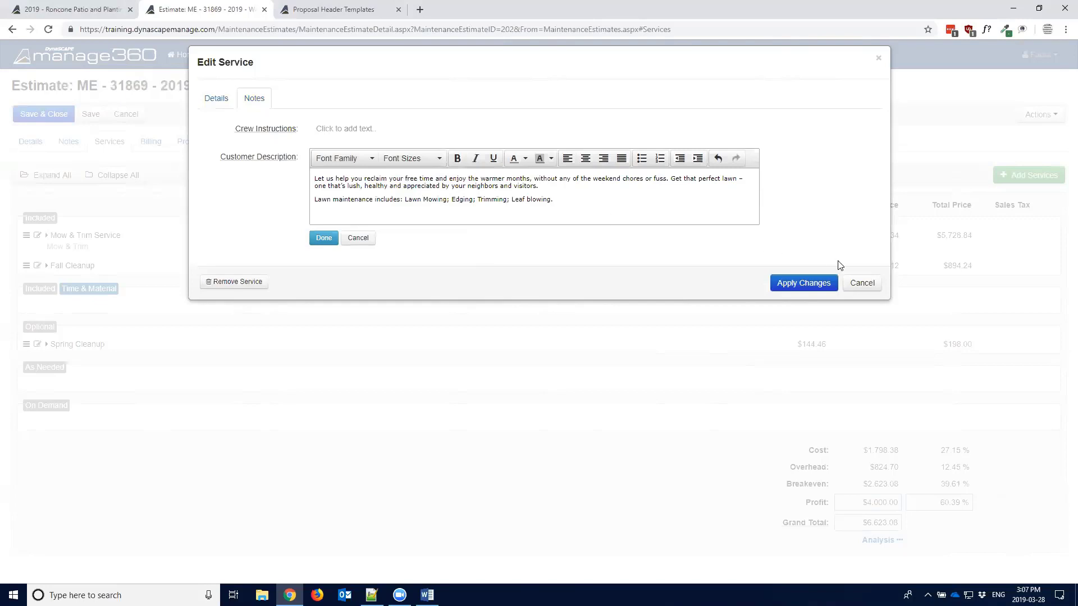
click(856, 283)
- View the estimate's Proposal Notes in the text editor and return to the estimate's general details
click(69, 142)
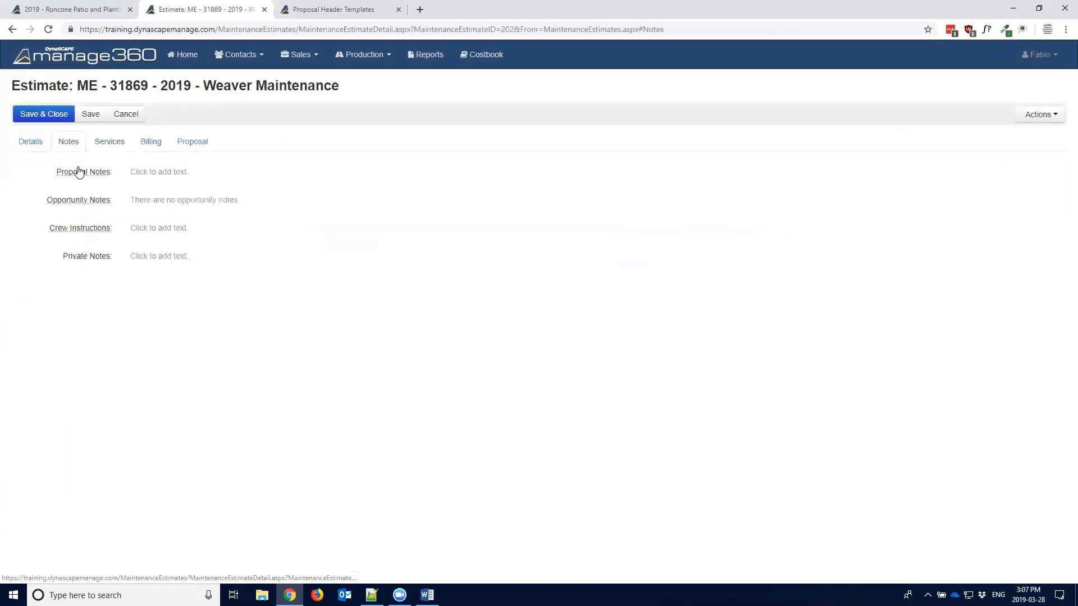
click(141, 173)
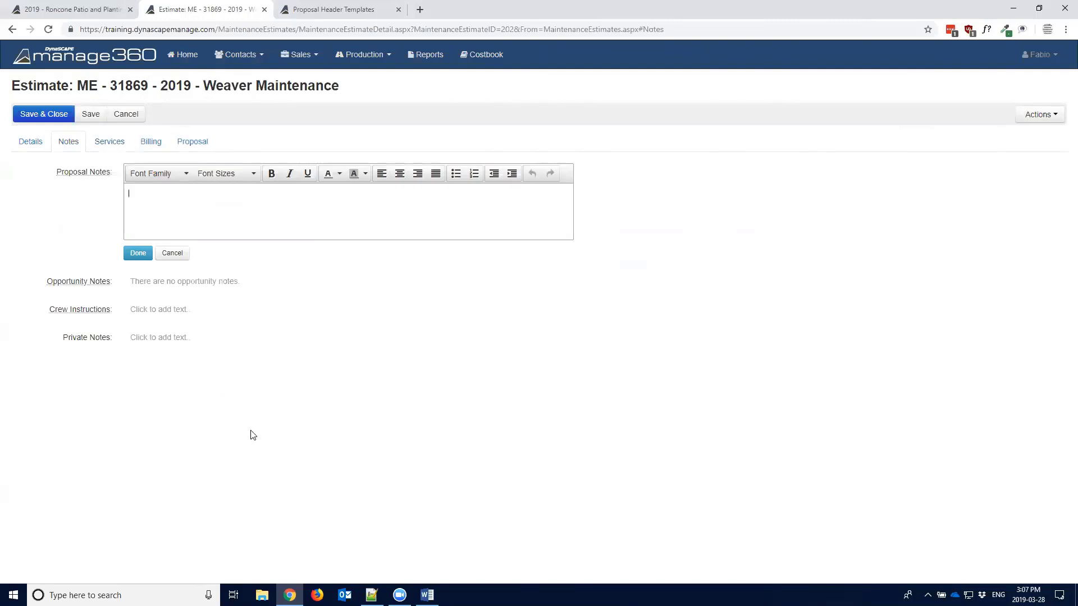
click(32, 143)
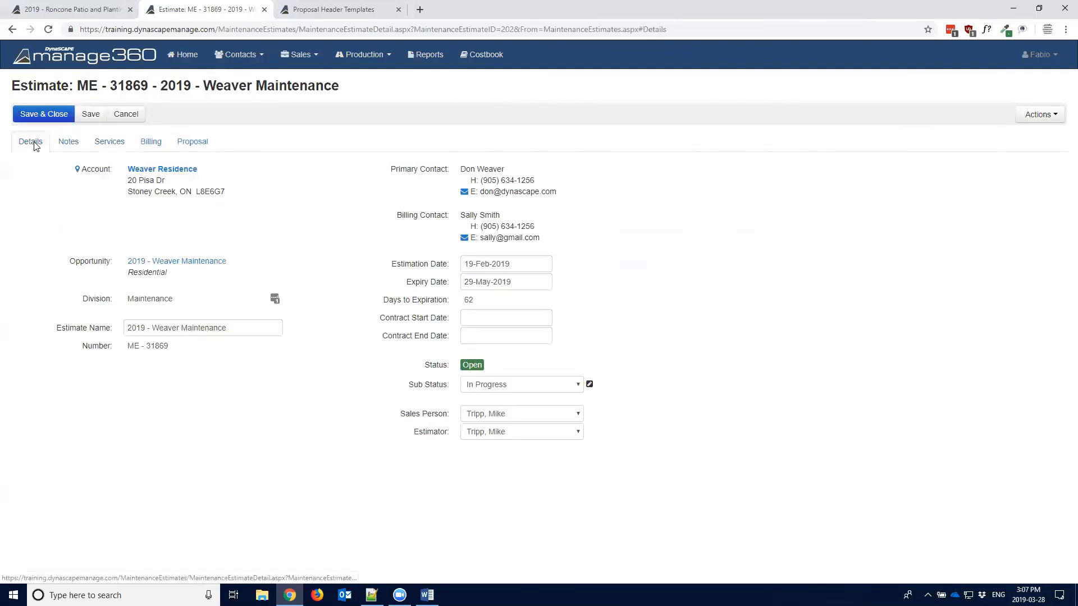